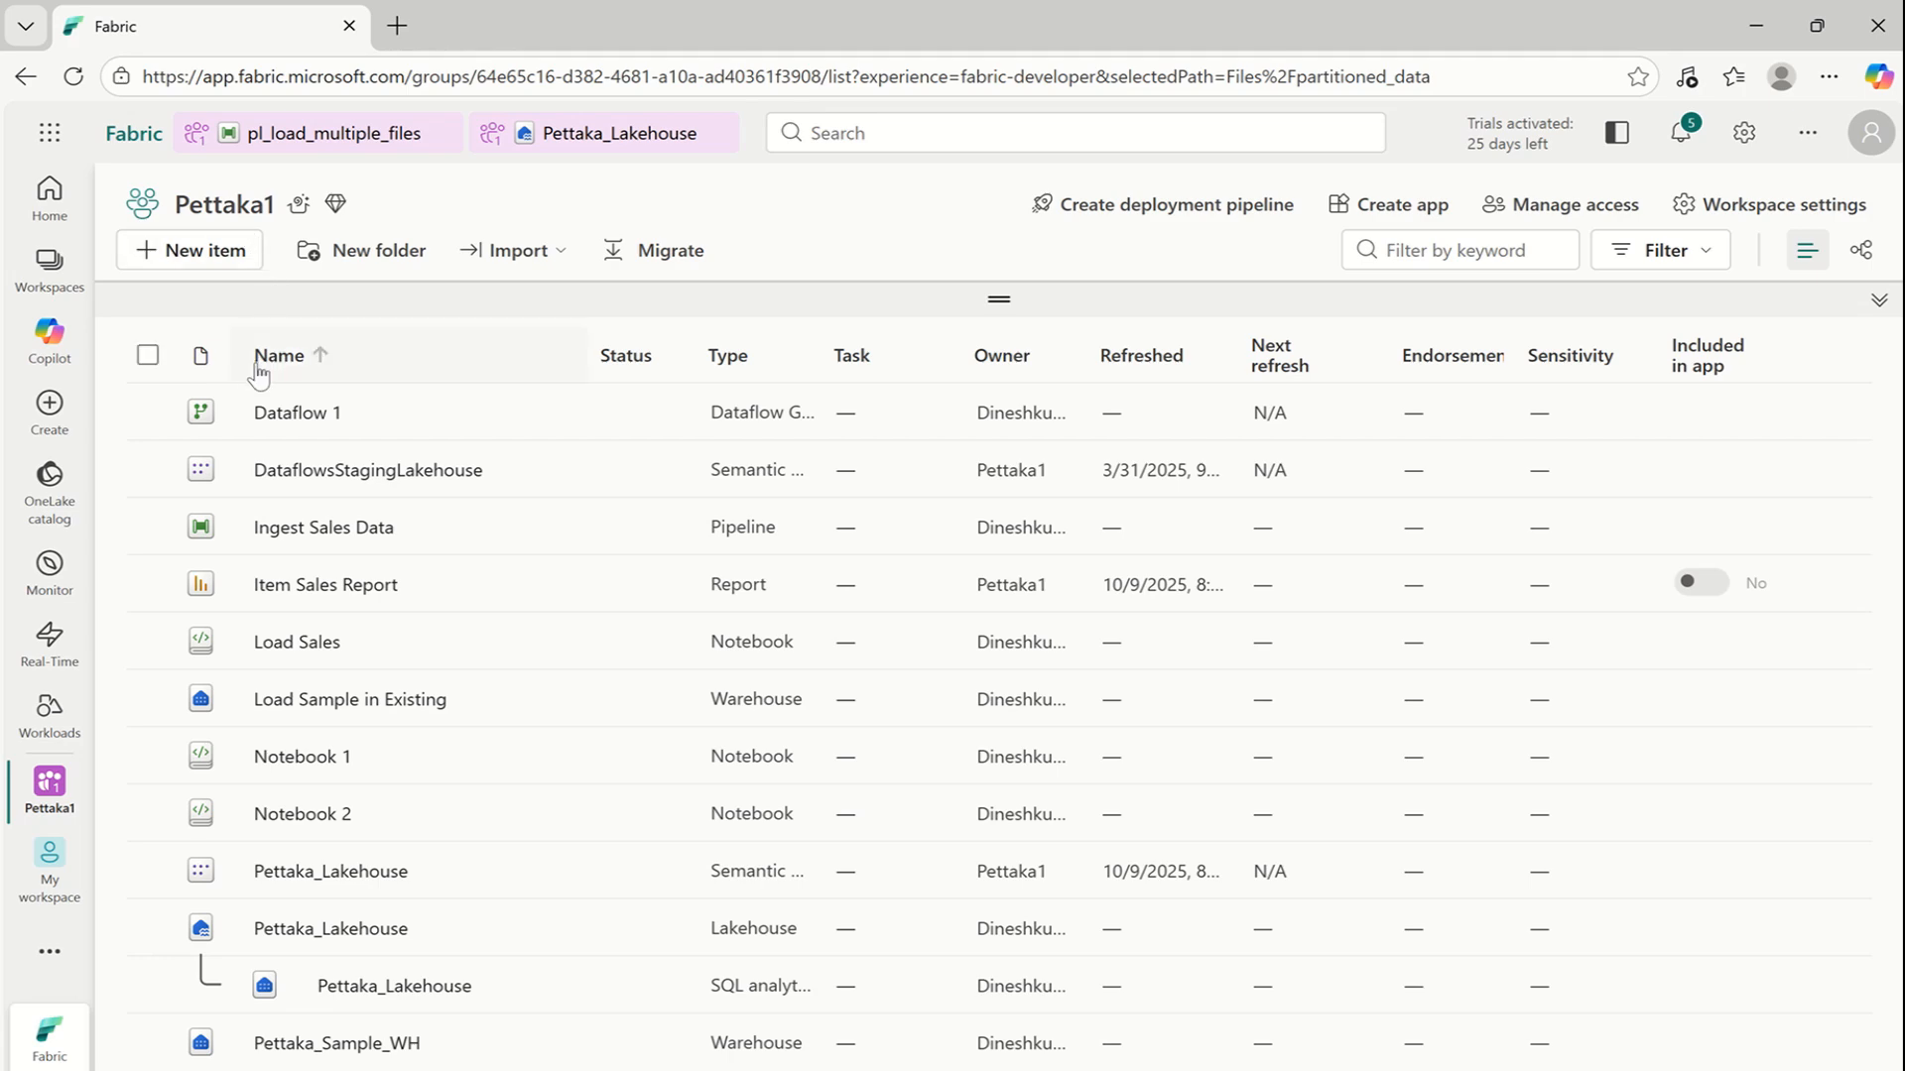
Create a new pipeline item named Load_Multiple_files in the Pettaka1 workspace
{"action": "left_click", "coordinate": [227, 256]}
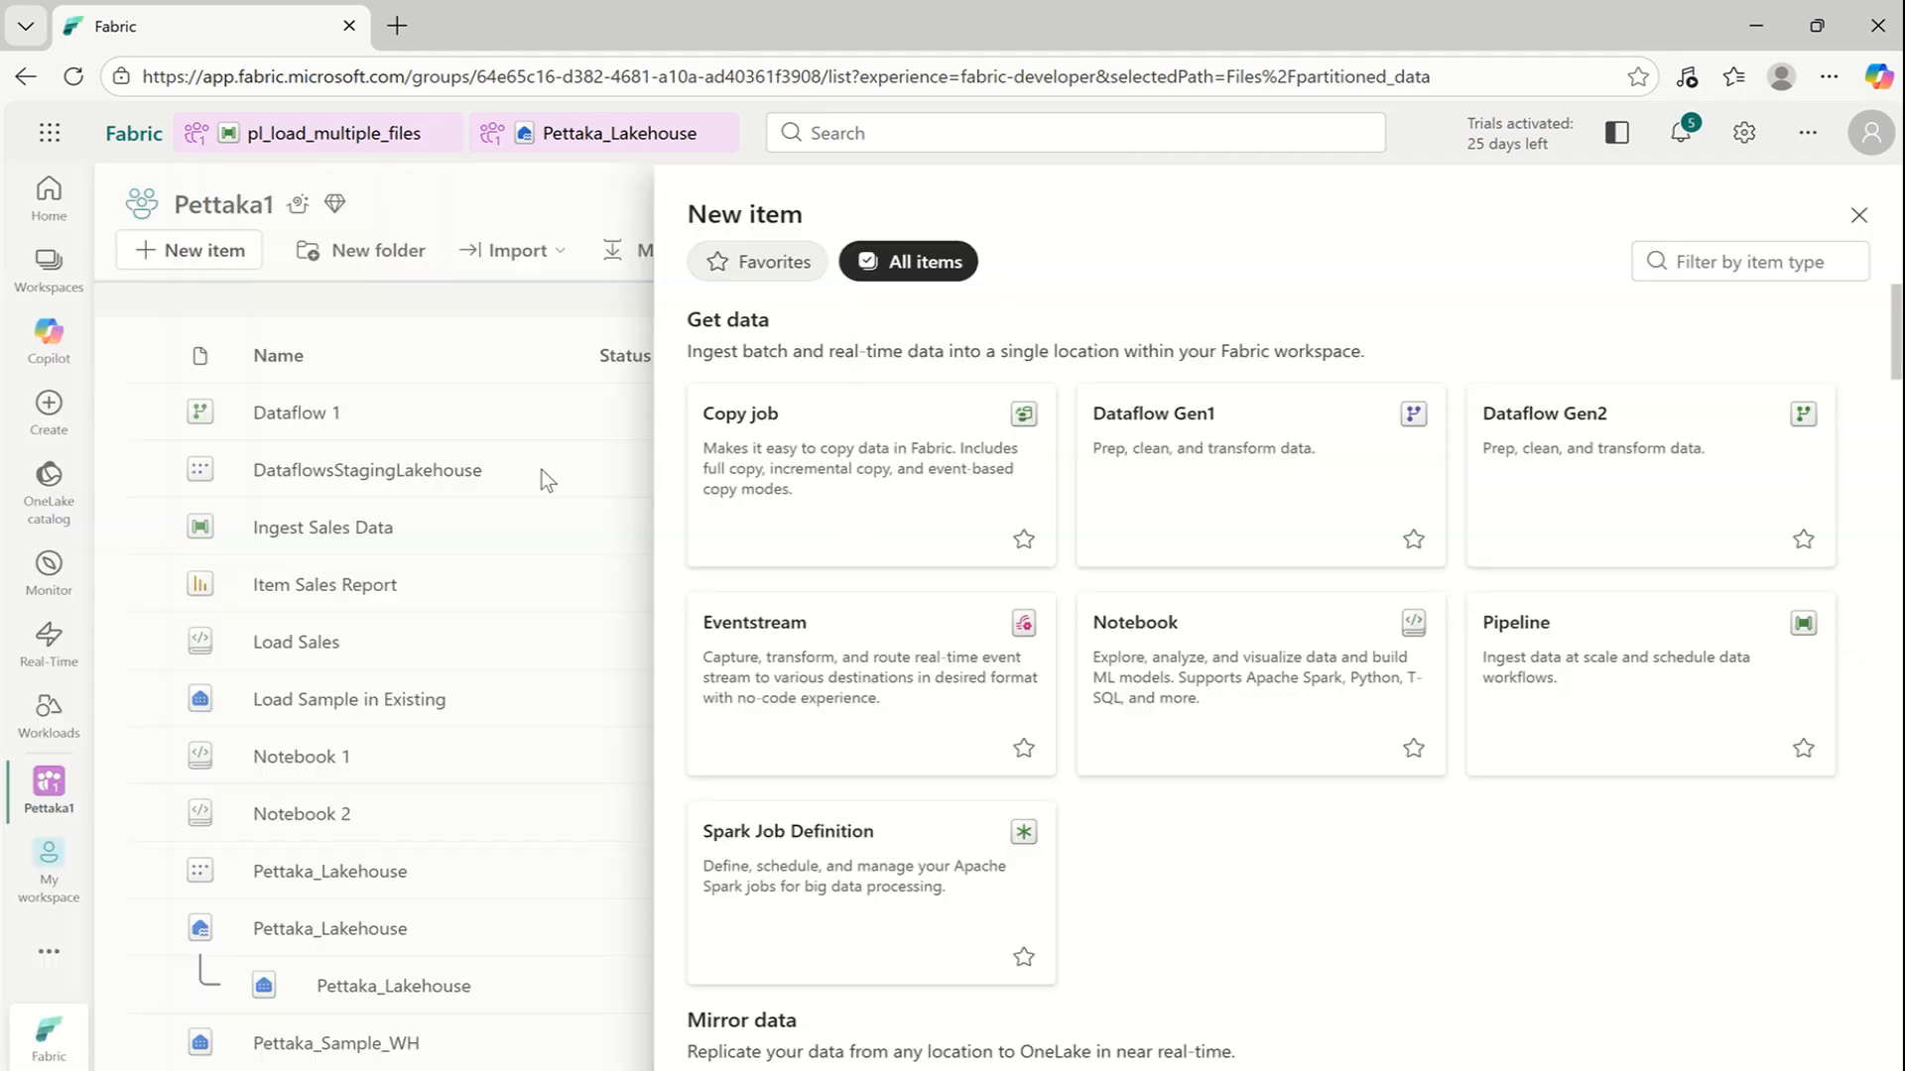
{"action": "left_click", "coordinate": [1662, 713]}
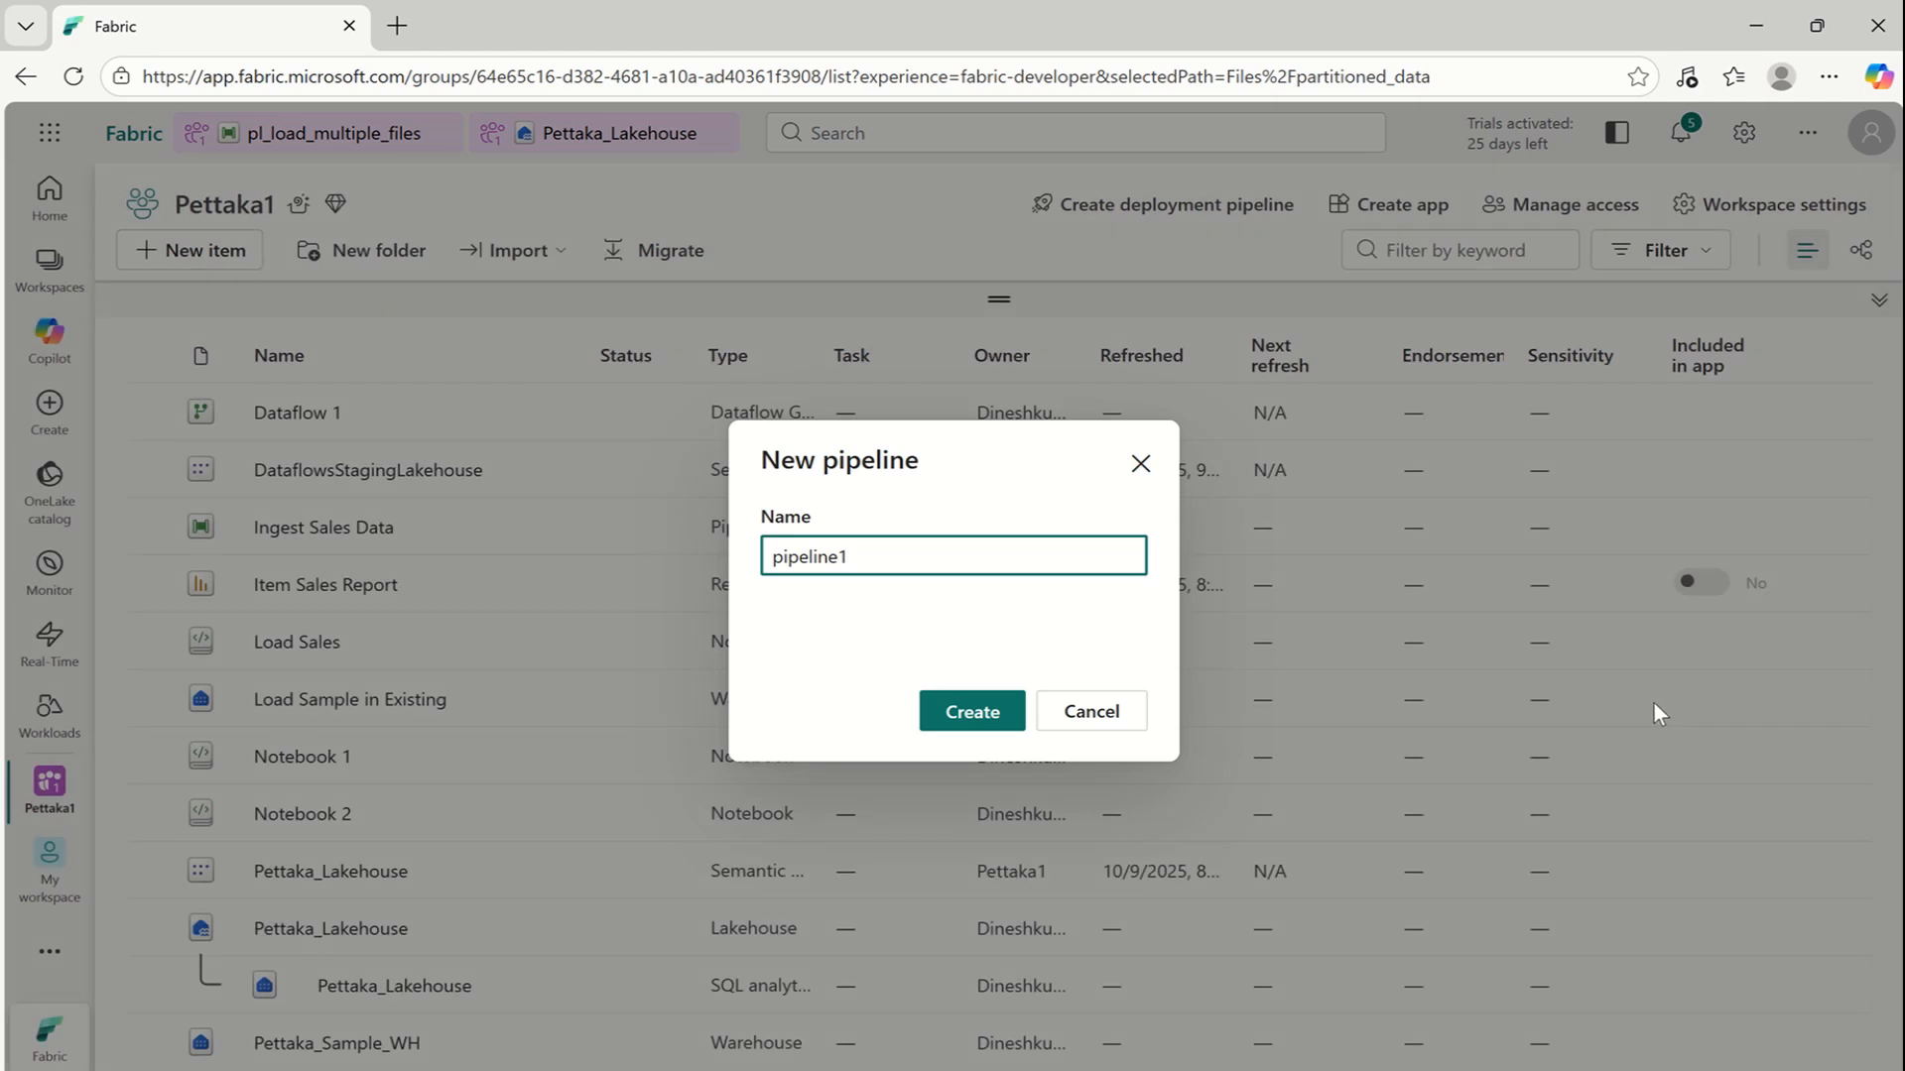
{"action": "double_click", "coordinate": [870, 560]}
{"action": "type", "text": "Load_Multiple_files"}
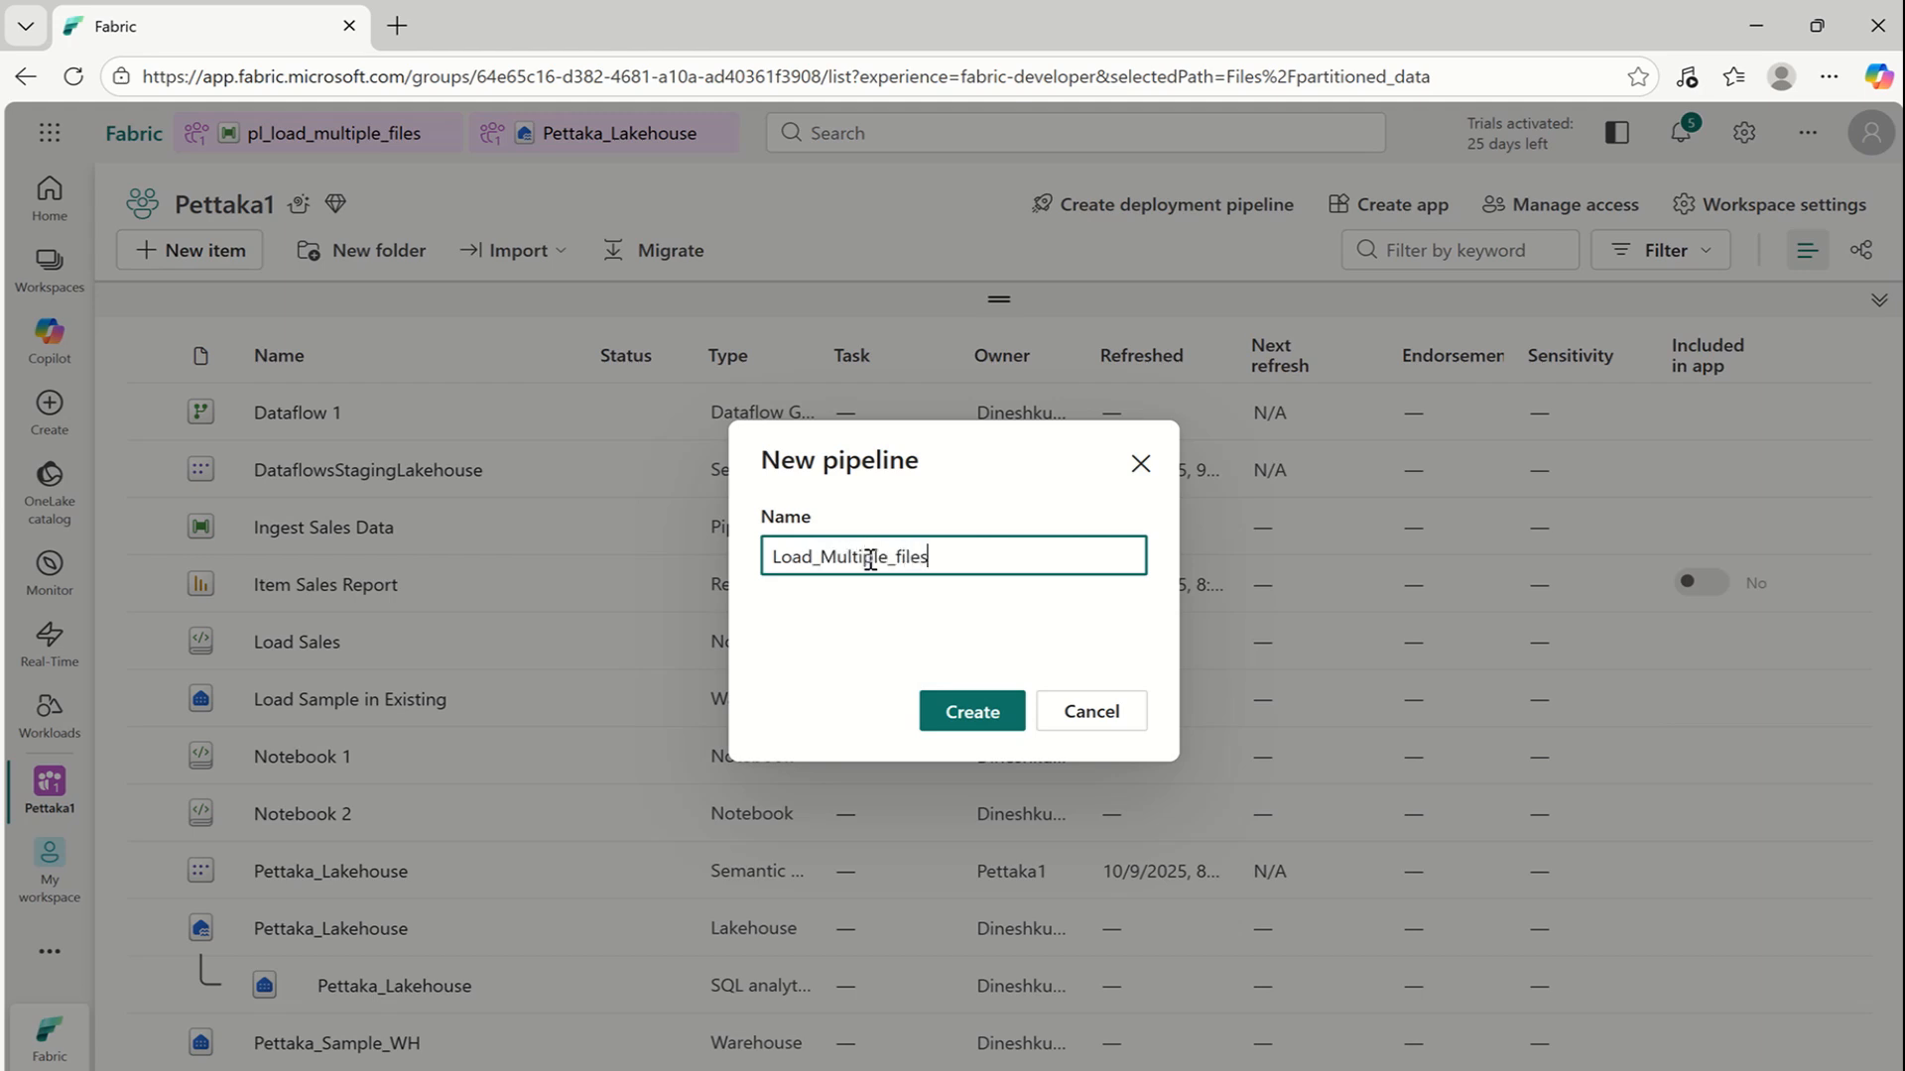
{"action": "left_click", "coordinate": [982, 727]}
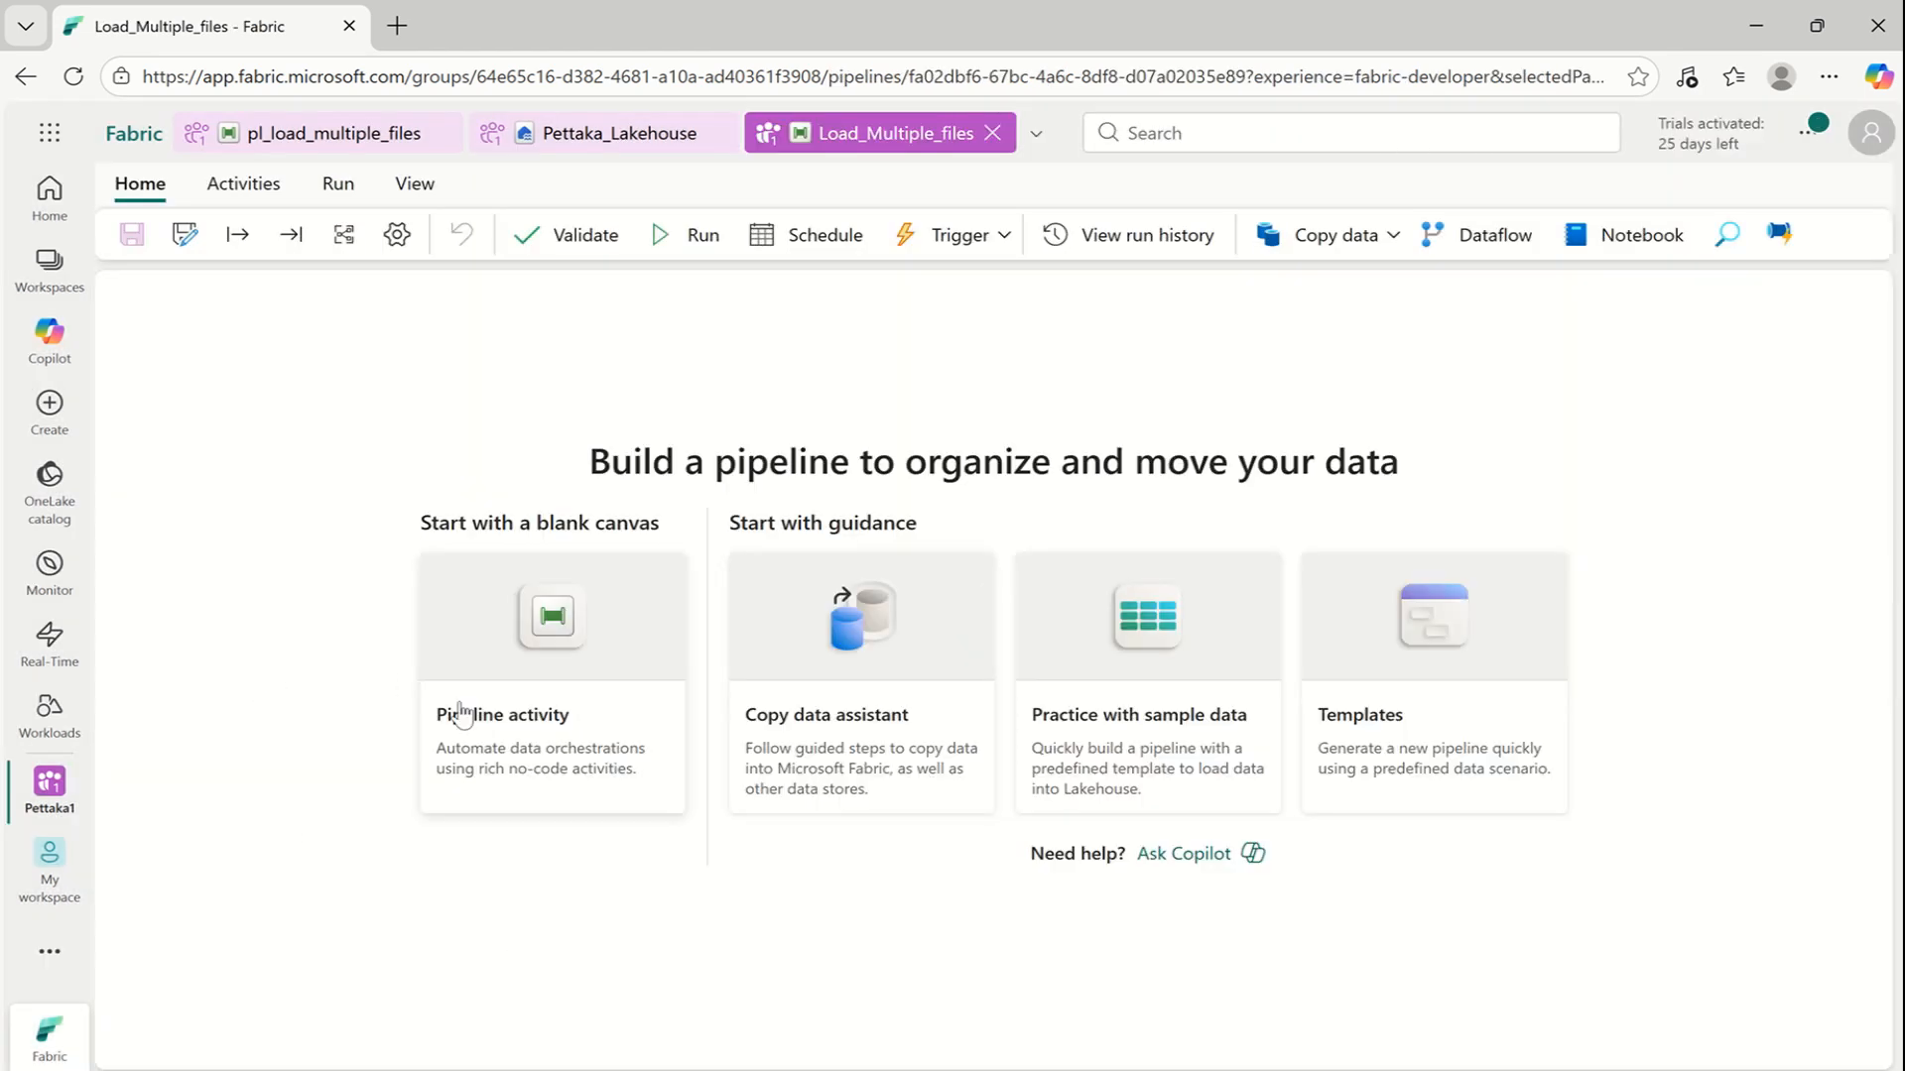
Add a Get Metadata activity to the blank pipeline and move it slightly up on the canvas
{"action": "left_click", "coordinate": [541, 721]}
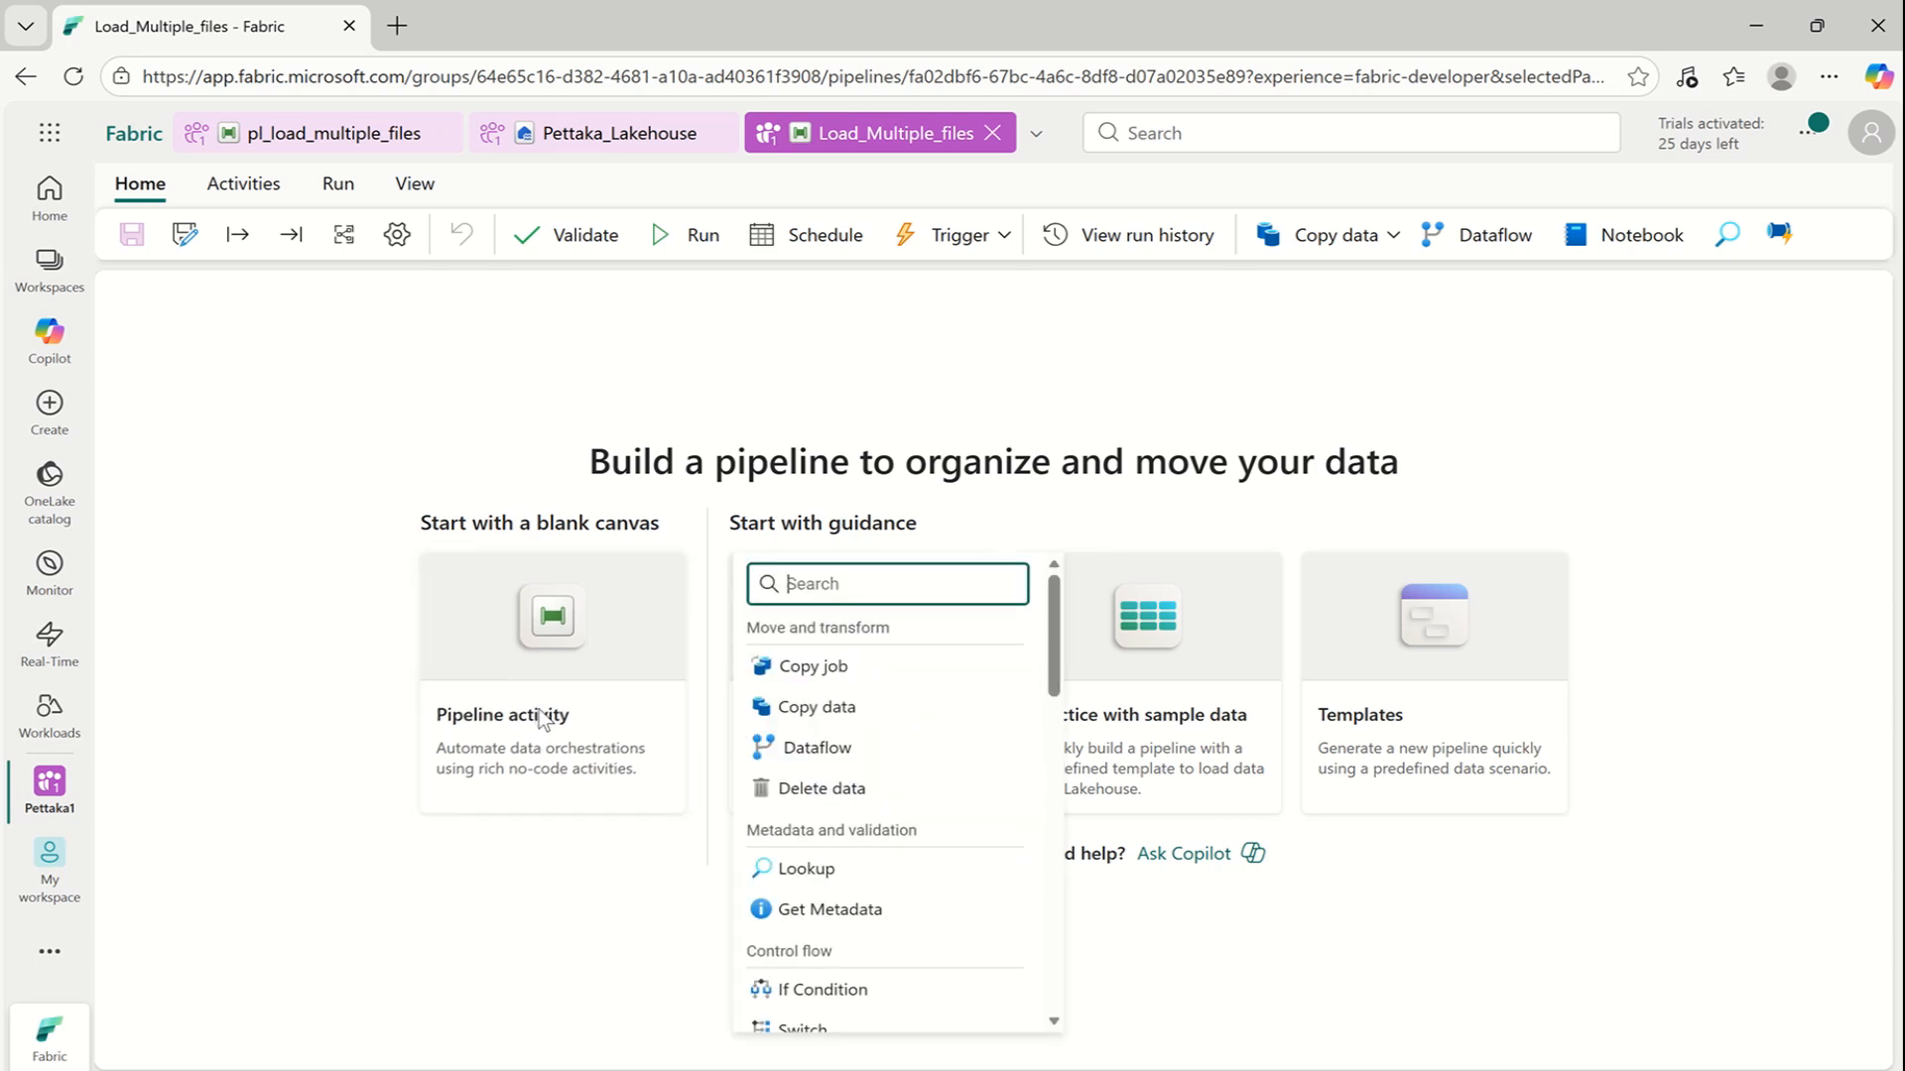
{"action": "left_click", "coordinate": [830, 909]}
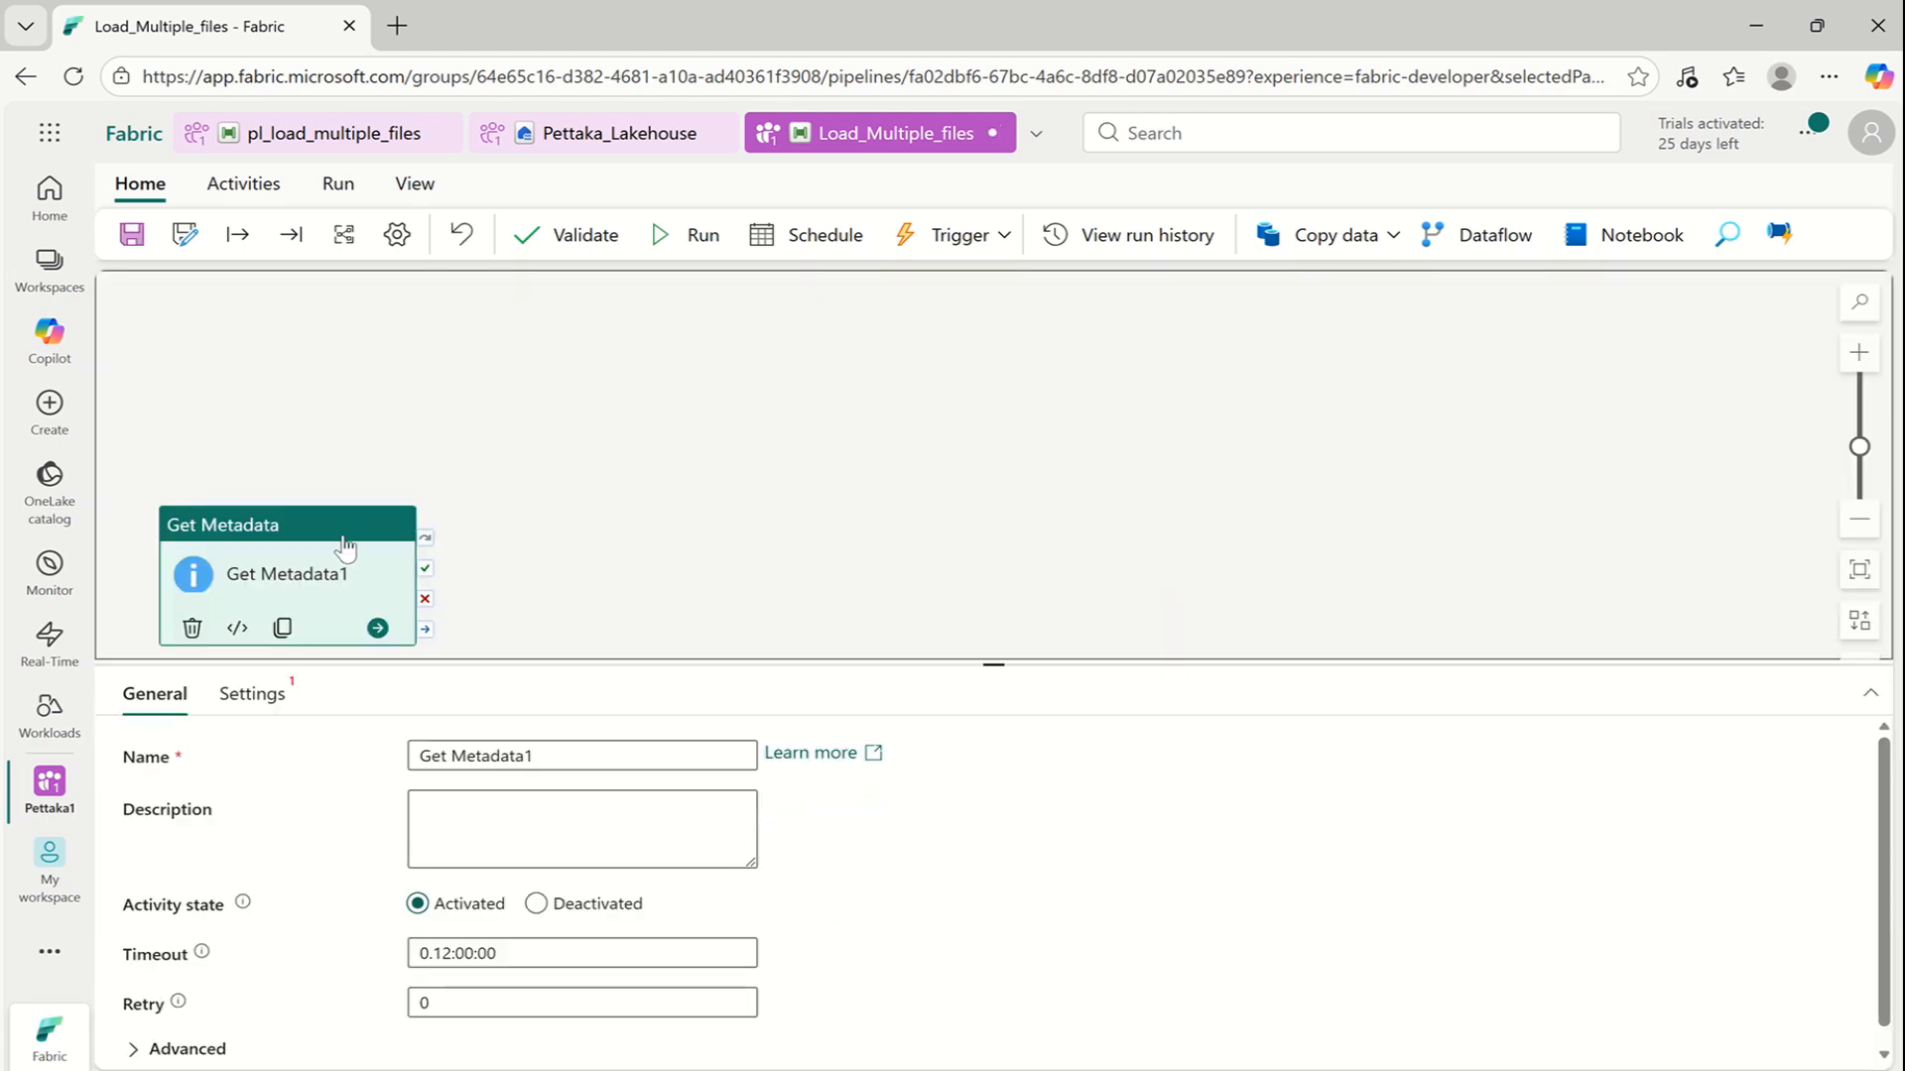
{"action": "left_click_drag", "start_coordinate": [345, 548], "coordinate": [380, 464]}
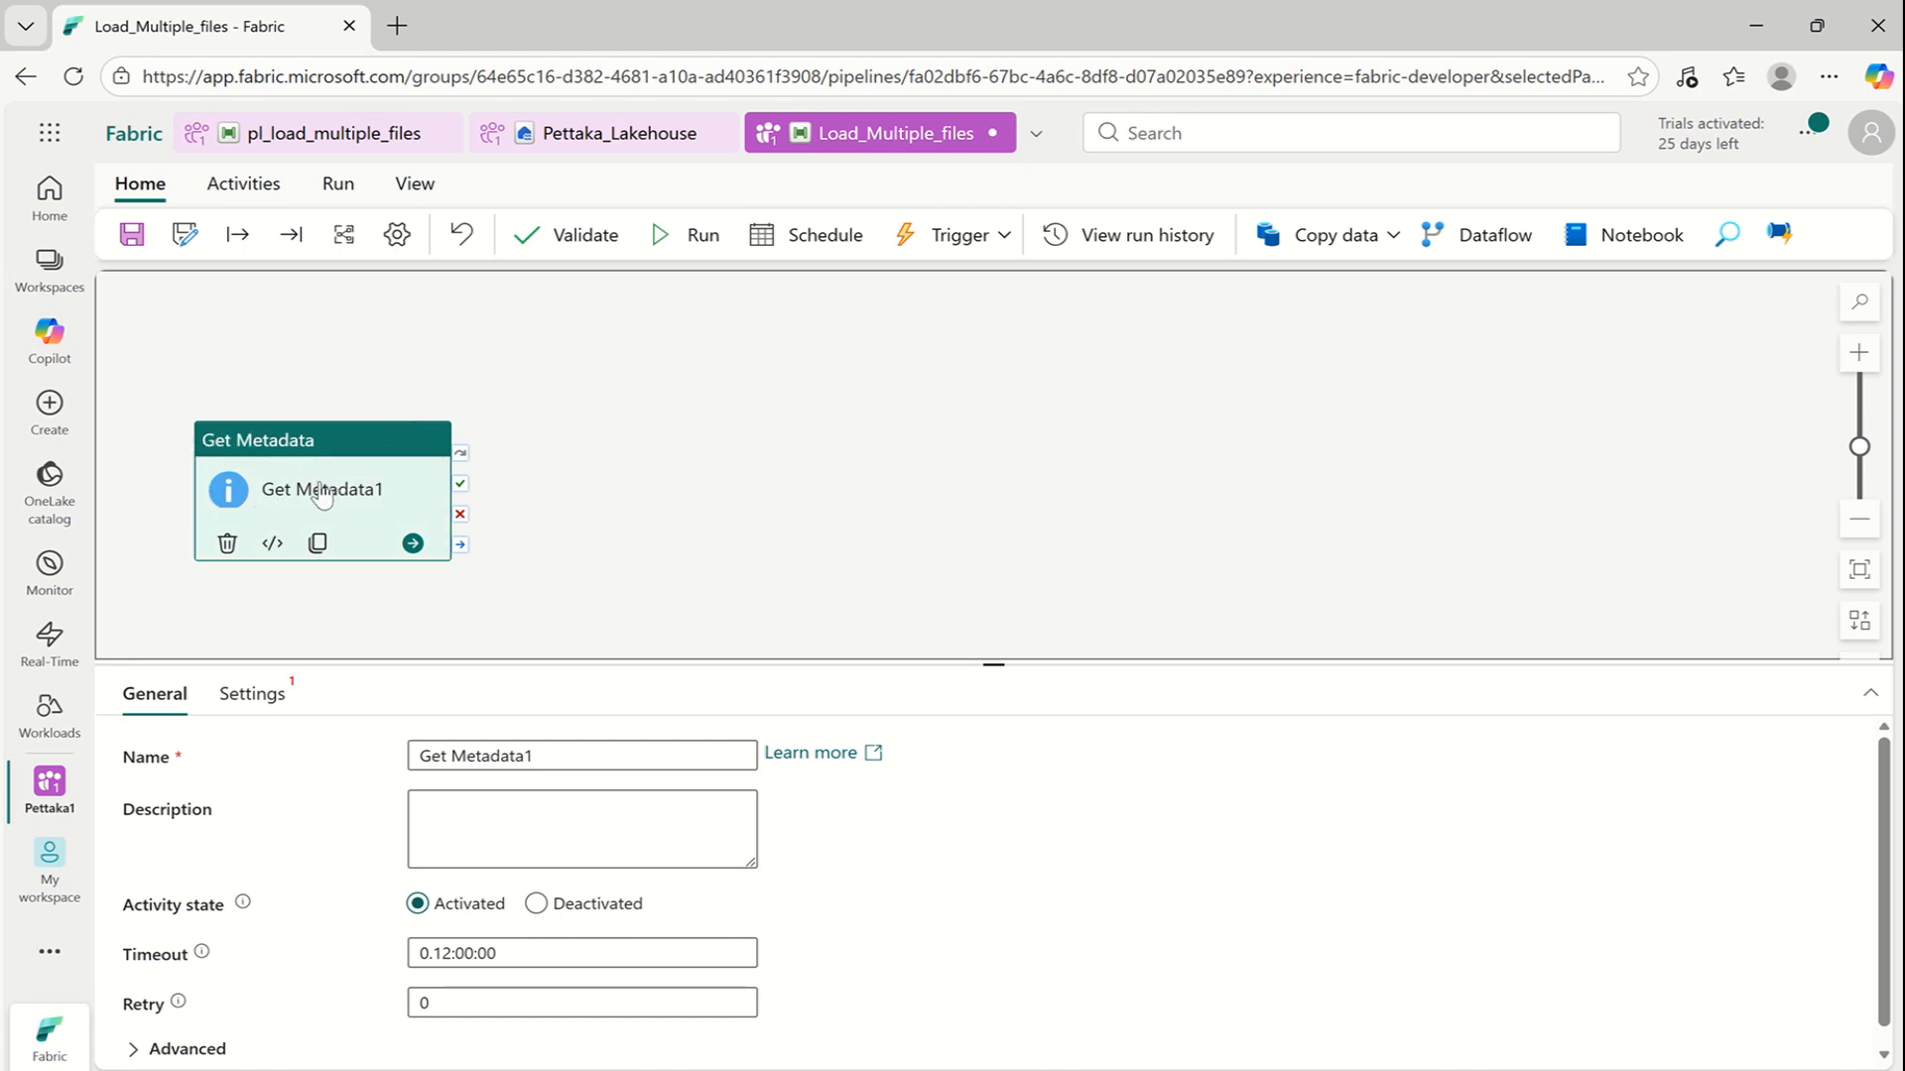
Rename the Get Metadata activity as gm_list_files
{"action": "left_click", "coordinate": [243, 184]}
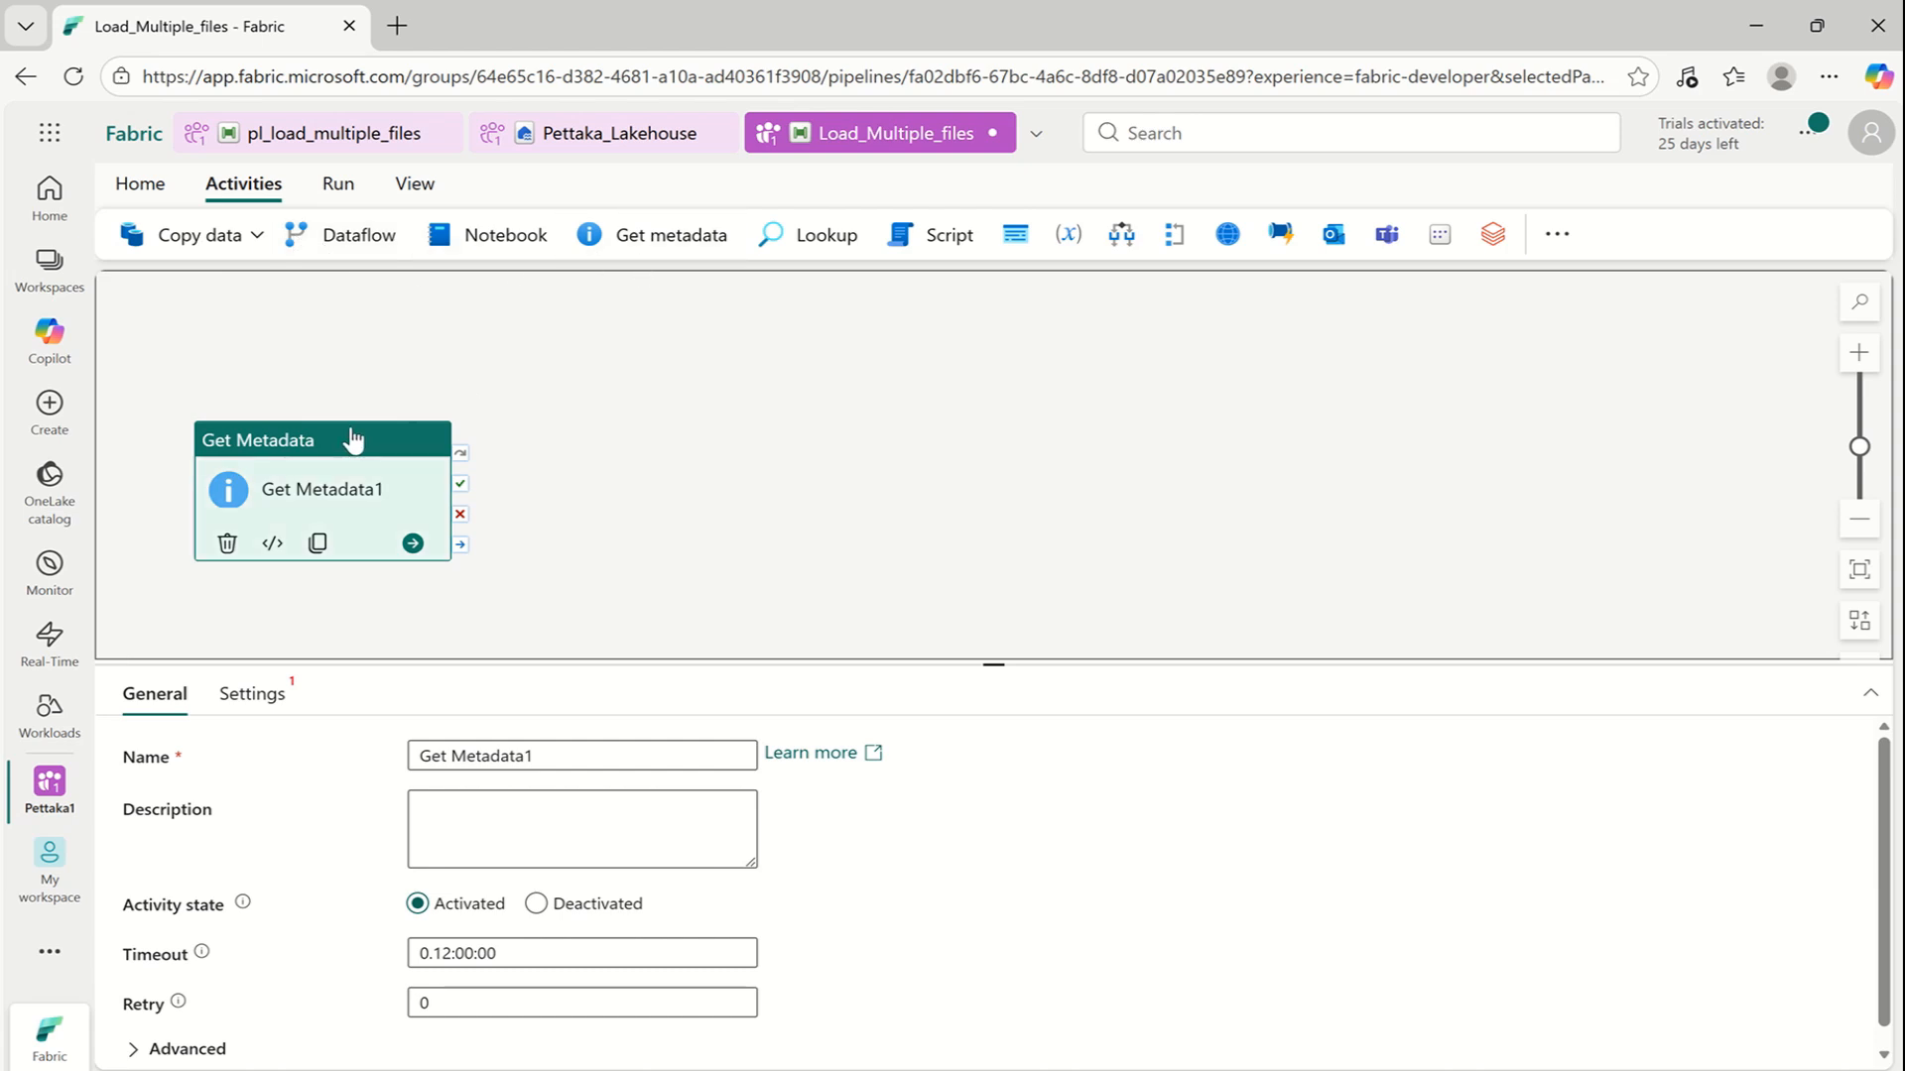
{"action": "left_click", "coordinate": [544, 756]}
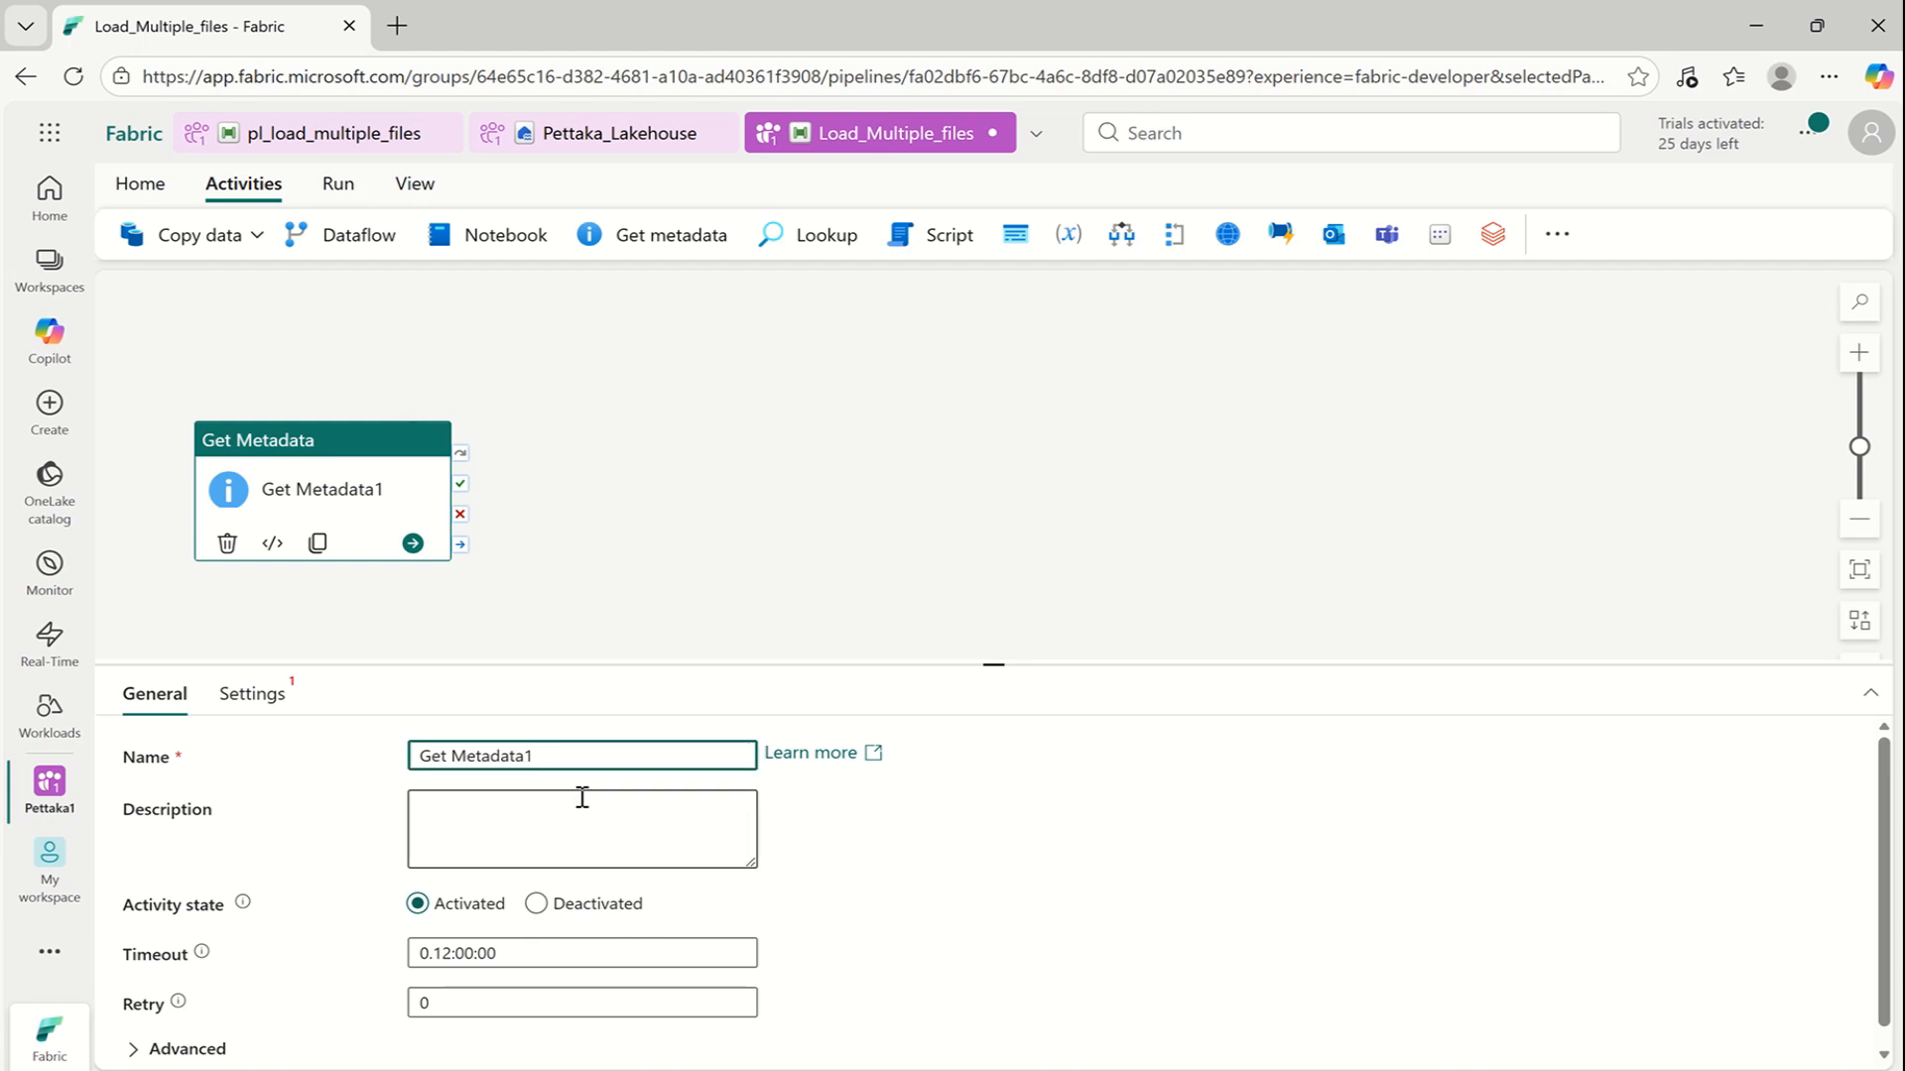
{"action": "key", "text": "ctrl+a"}
{"action": "type", "text": "gm_"}
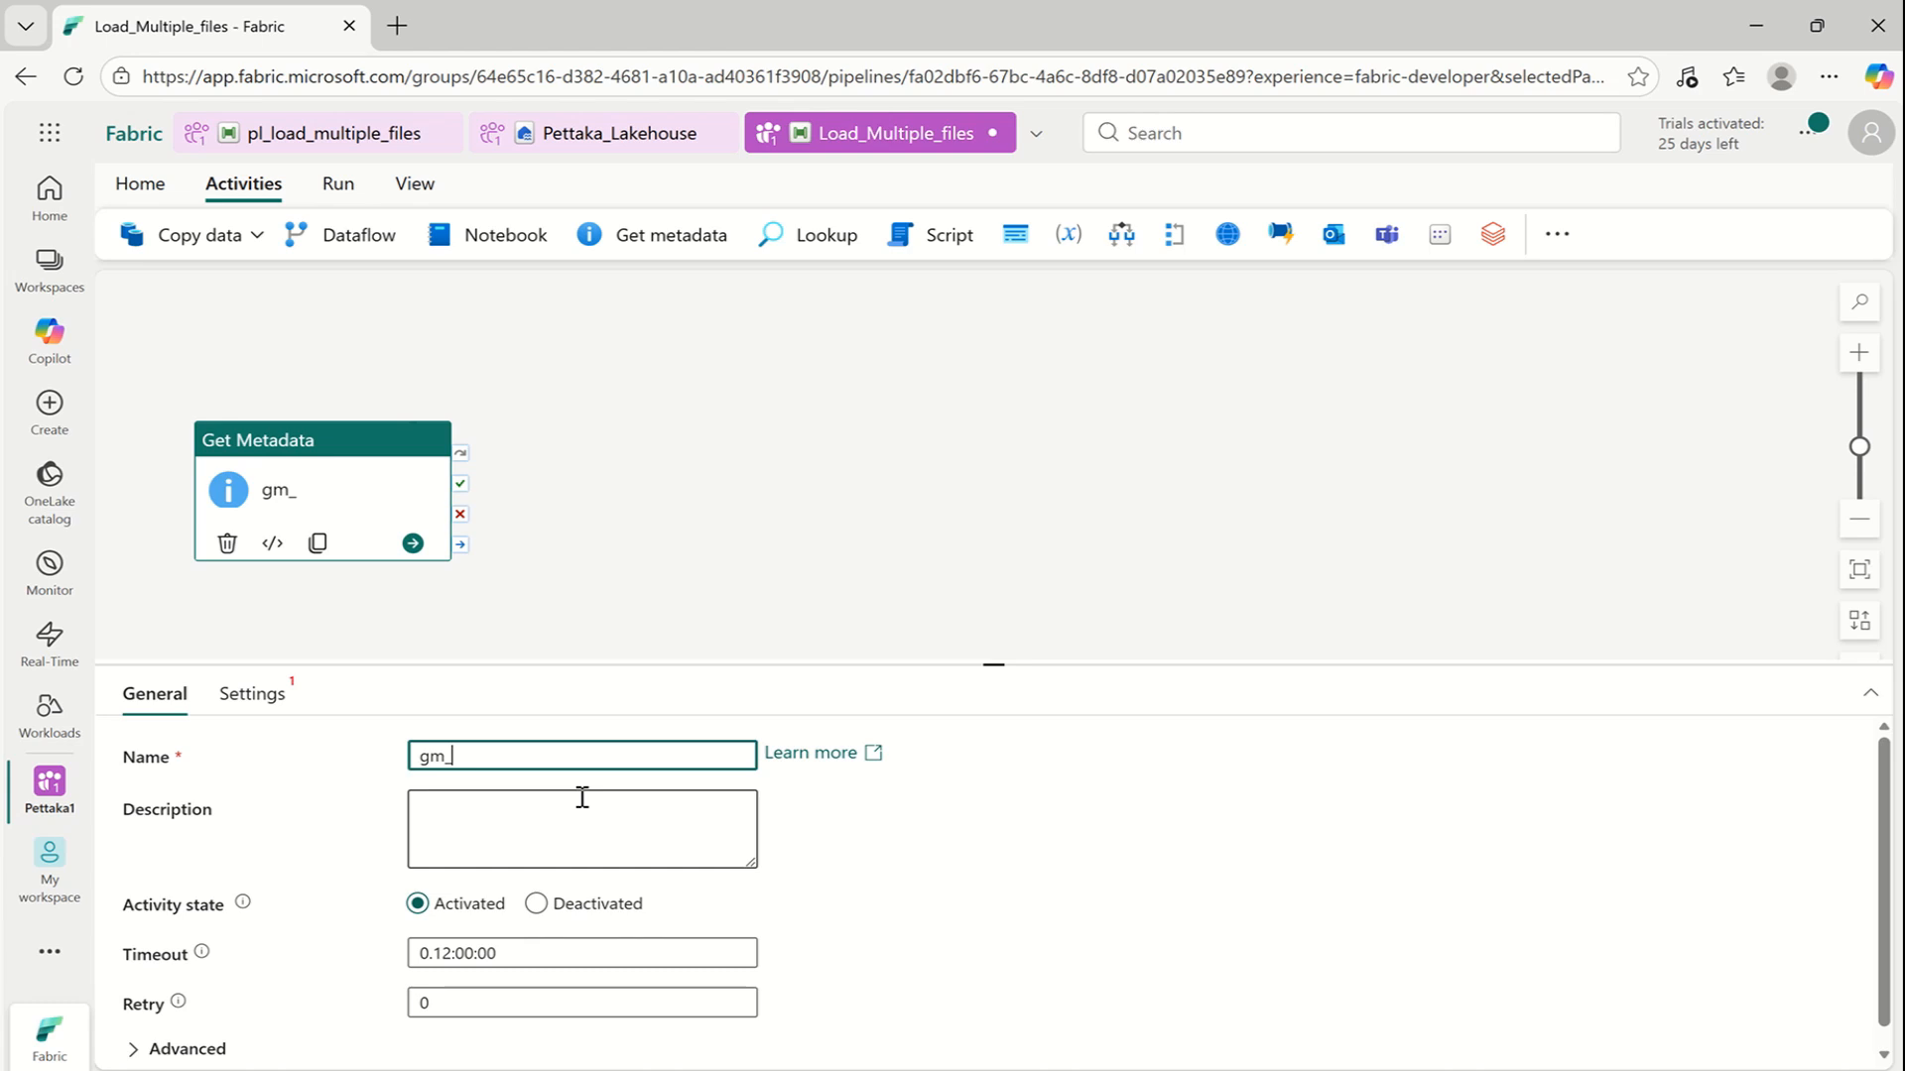
{"action": "type", "text": "list_files"}
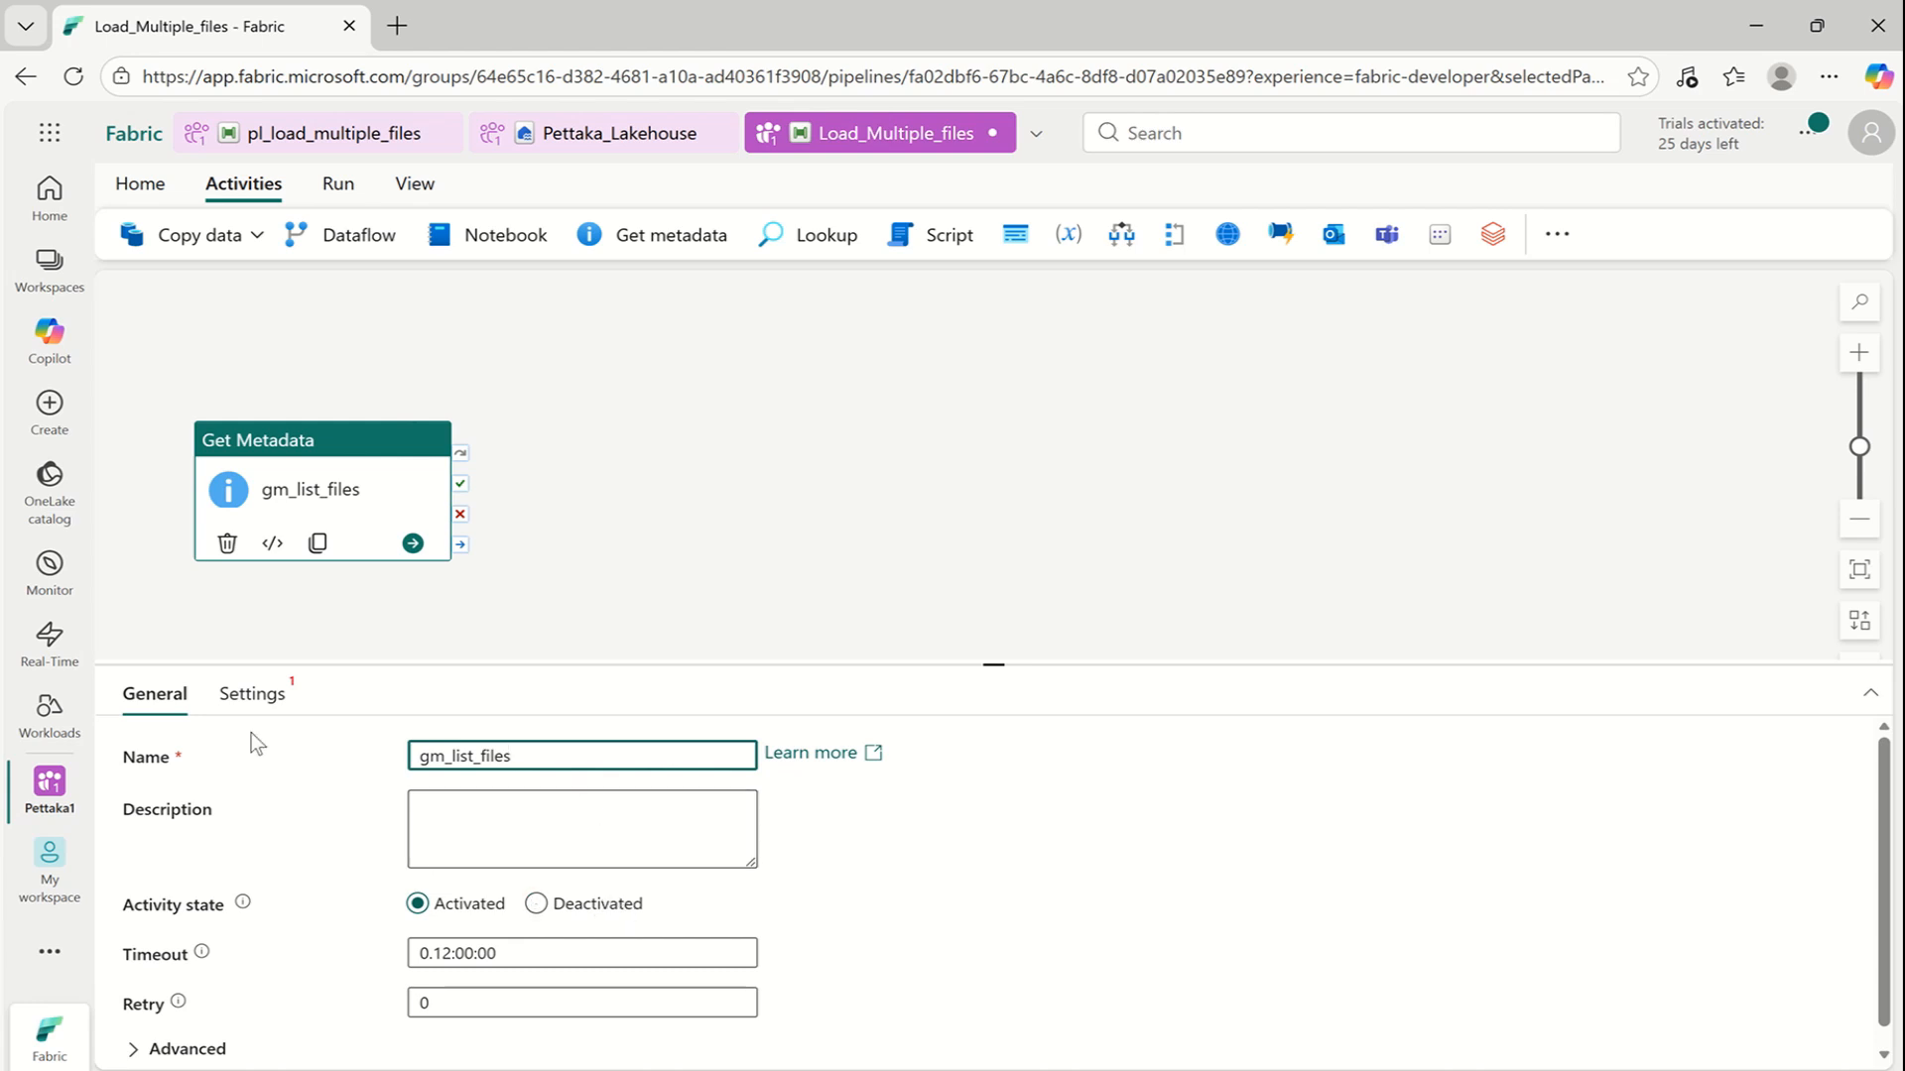
Connect the gm_list_files activity to the Pettaka_Lakehouse lakehouse from the OneLake catalog
{"action": "left_click", "coordinate": [265, 706]}
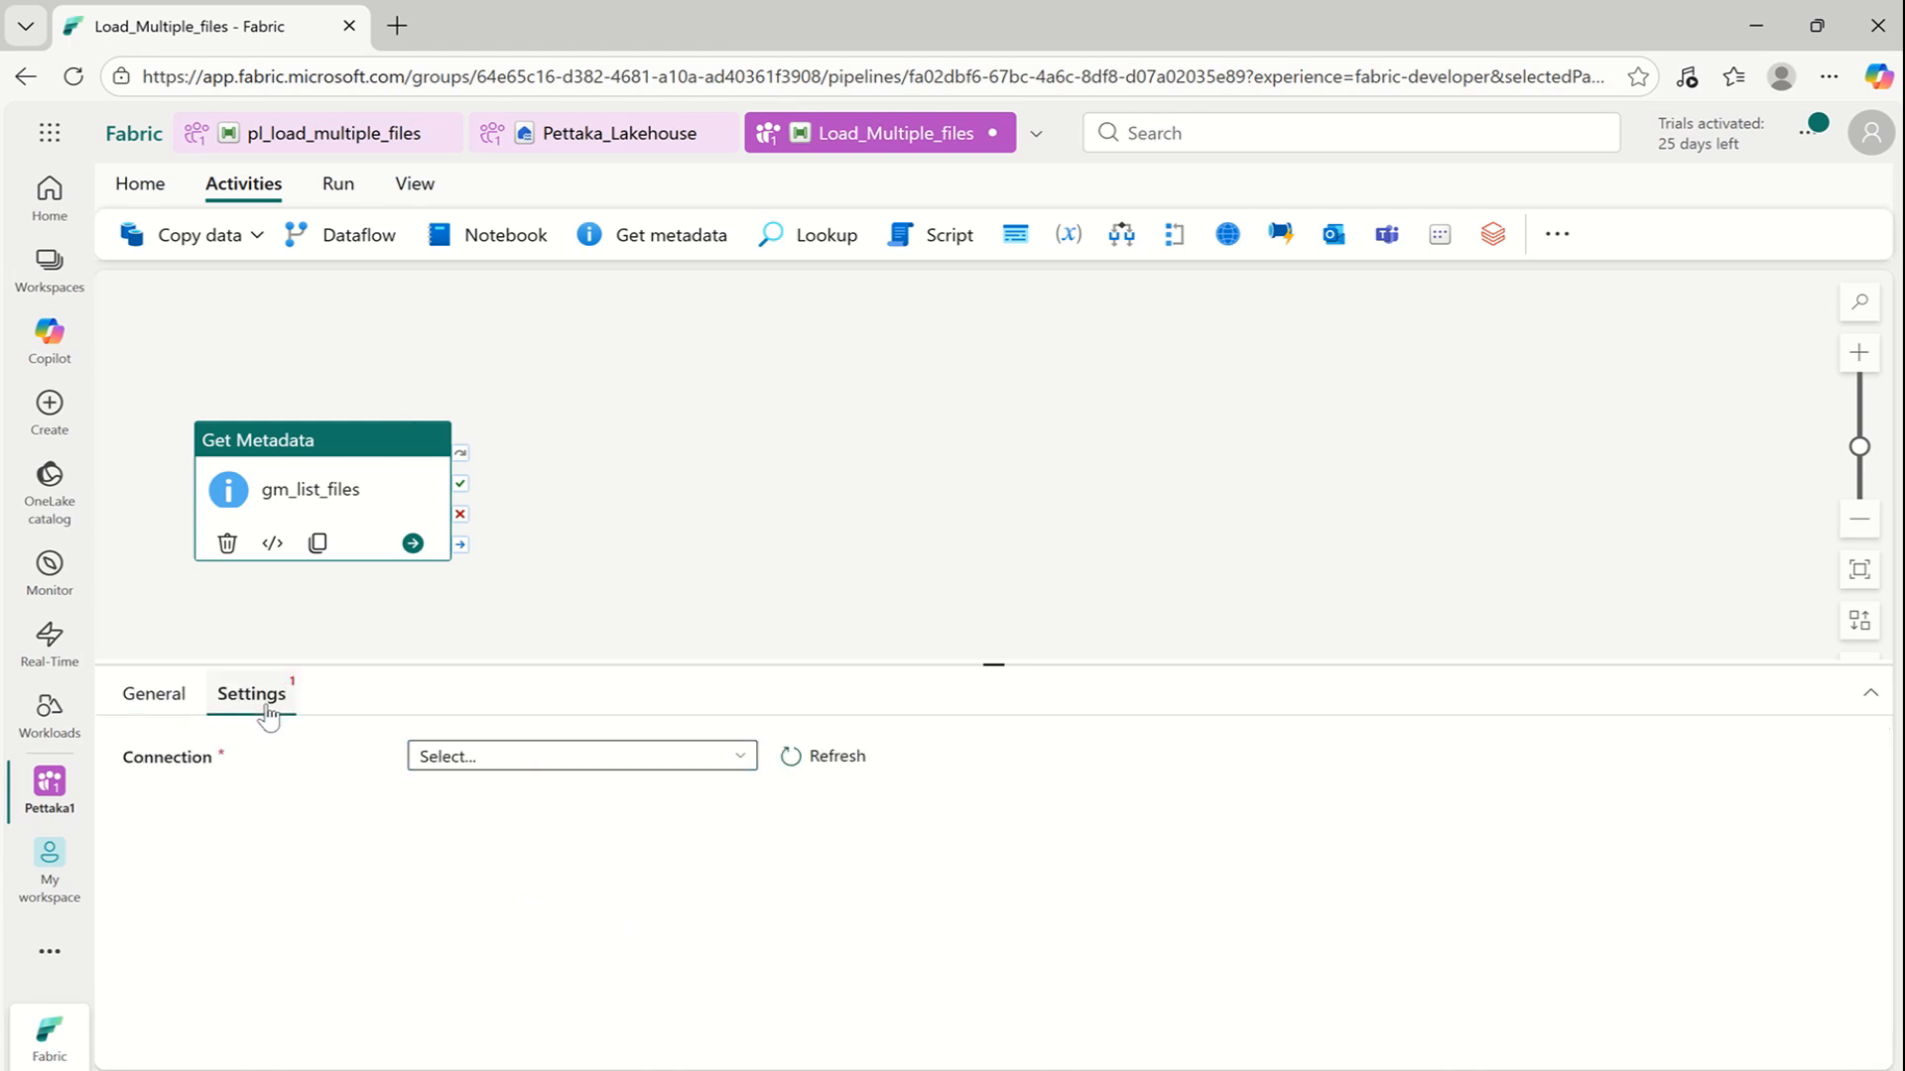
{"action": "left_click", "coordinate": [740, 757]}
{"action": "left_click", "coordinate": [512, 915]}
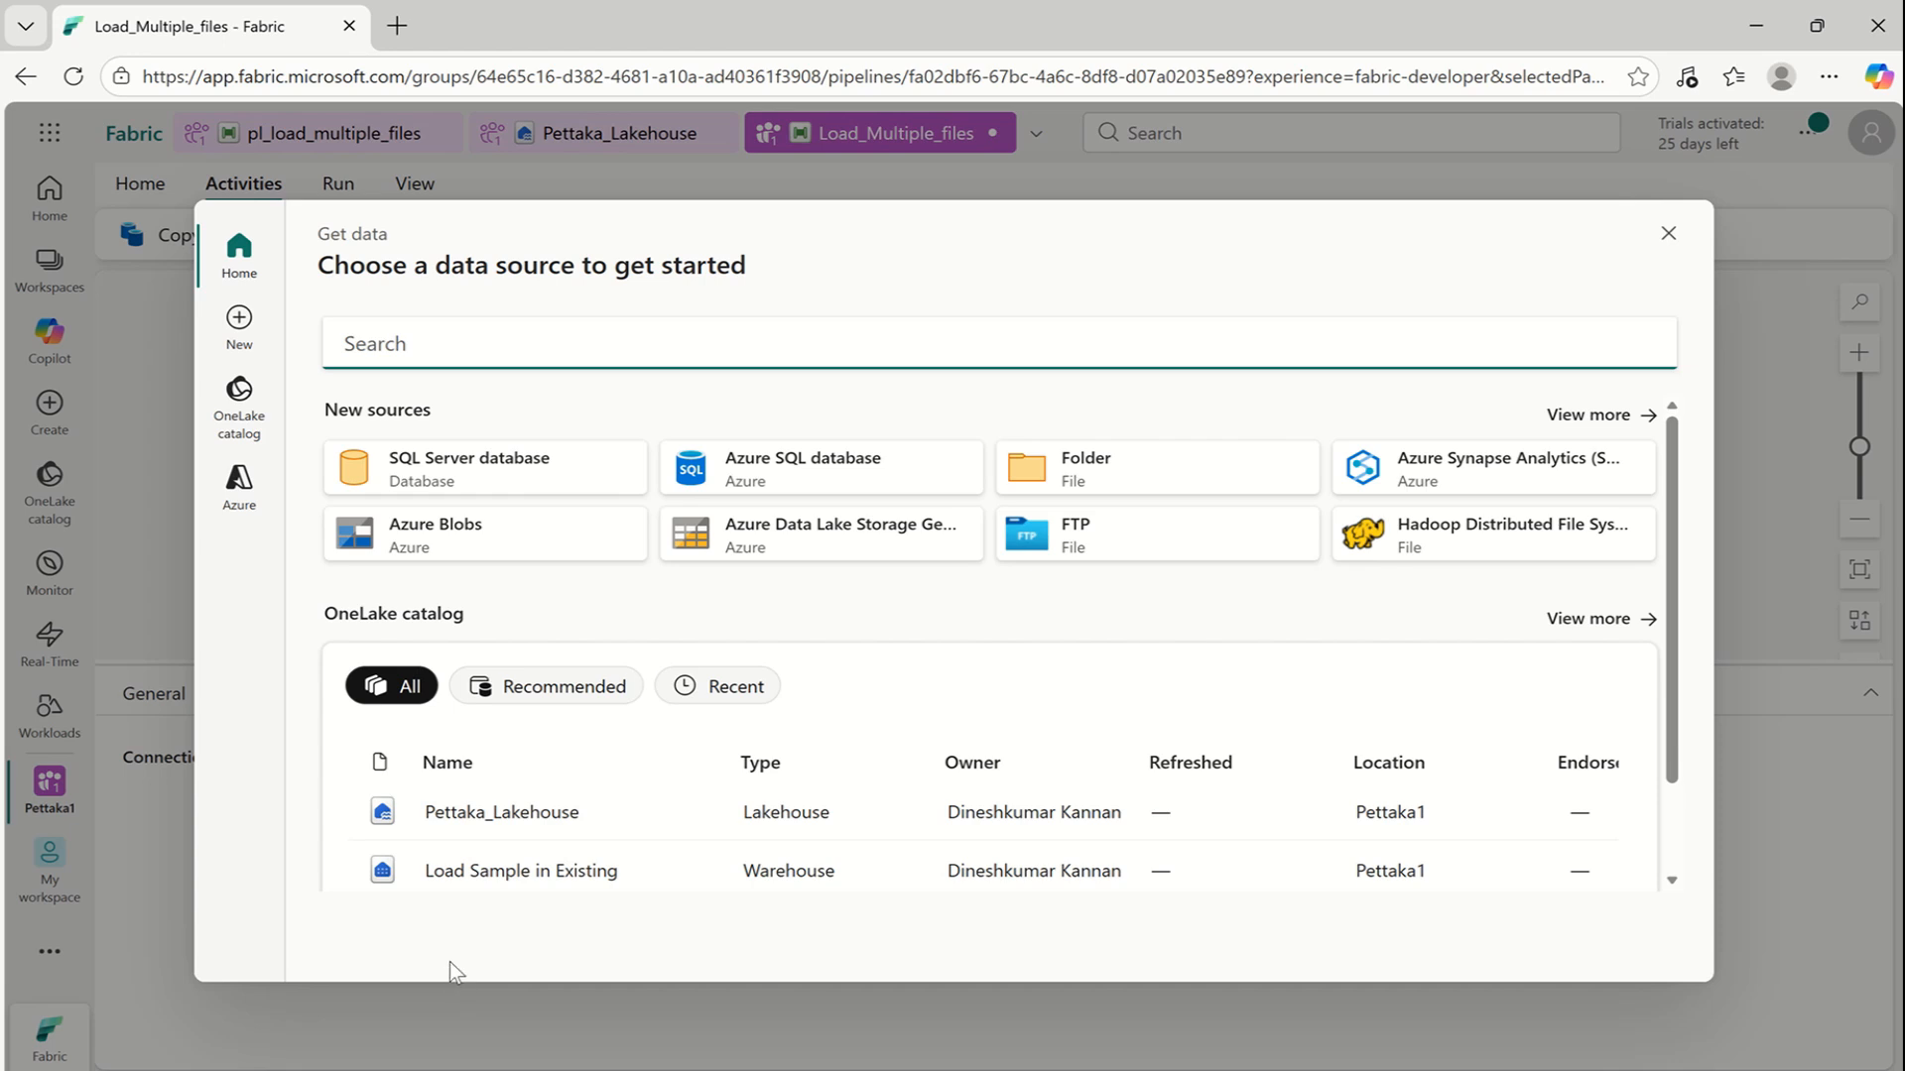
{"action": "left_click", "coordinate": [520, 819]}
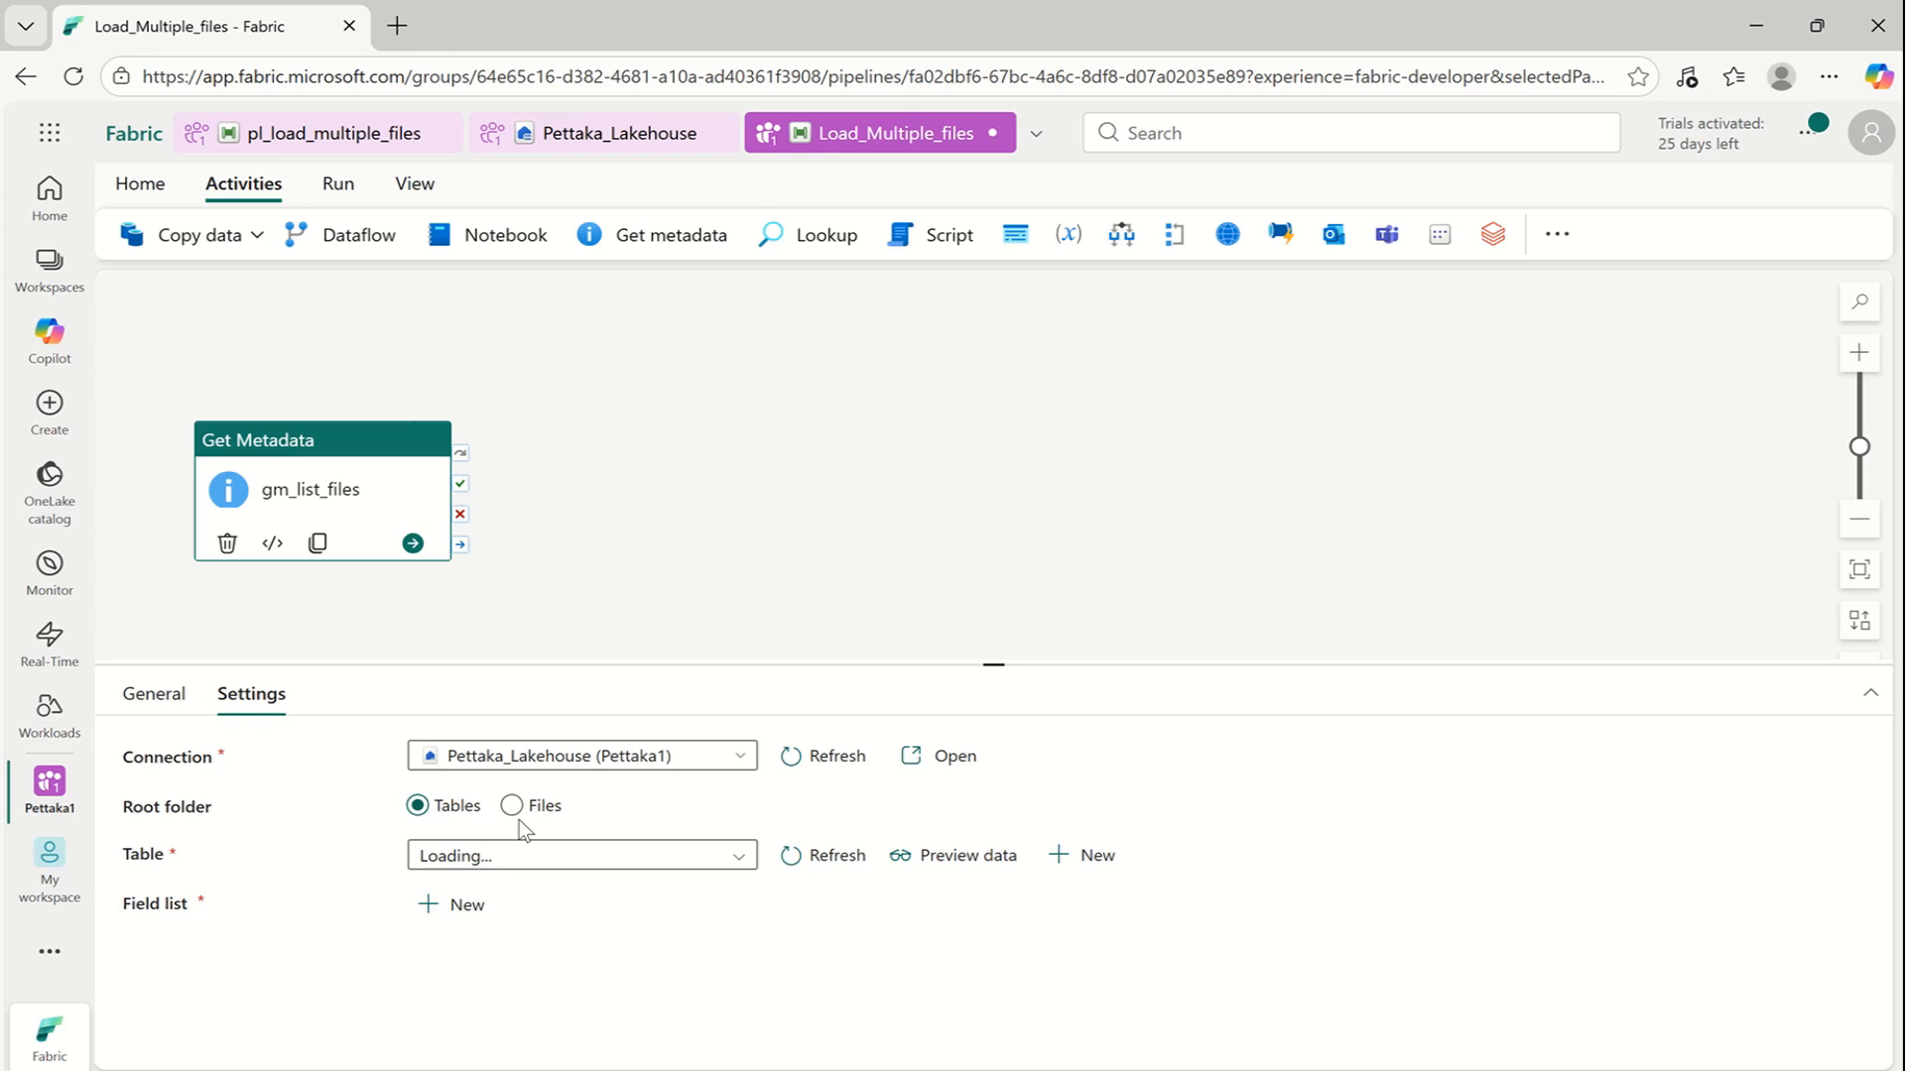
Set the activity's root folder to Files and choose the data folder as its file path
{"action": "left_click", "coordinate": [514, 806]}
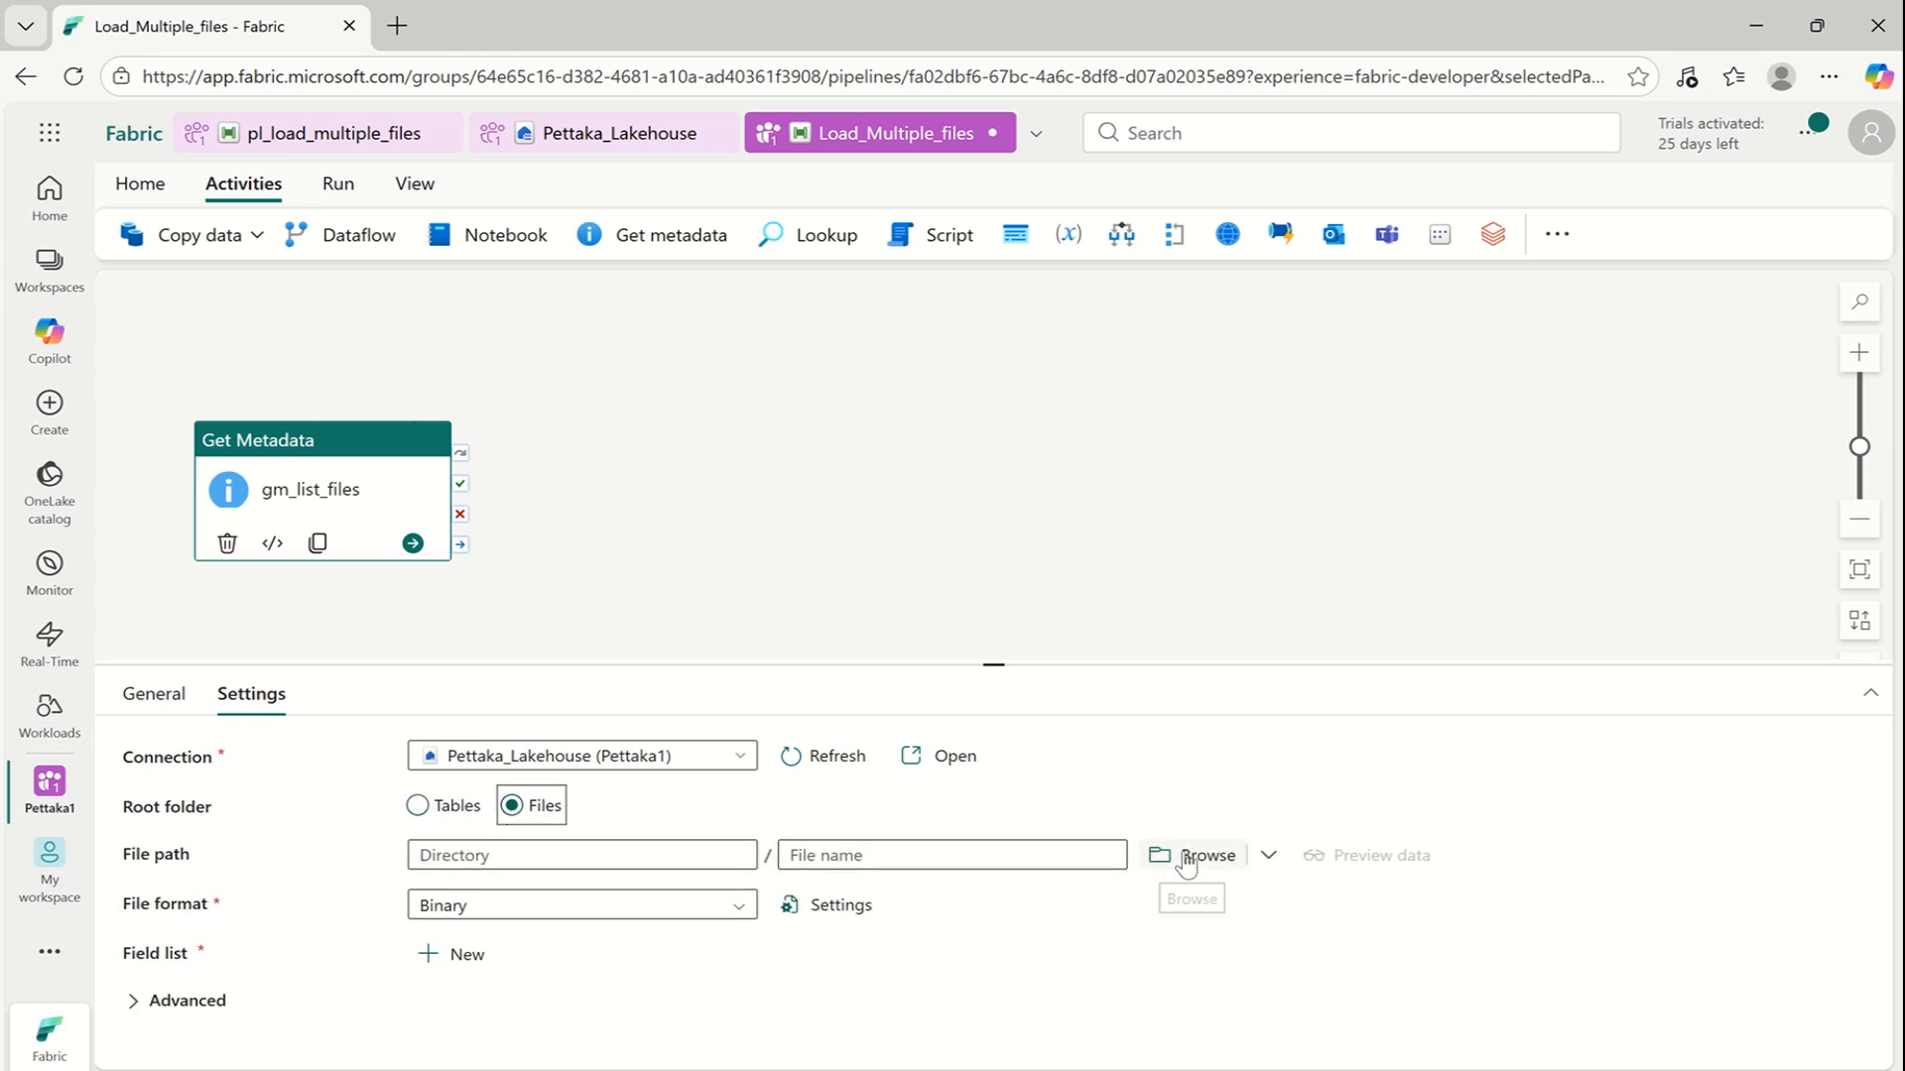
{"action": "left_click", "coordinate": [1188, 859]}
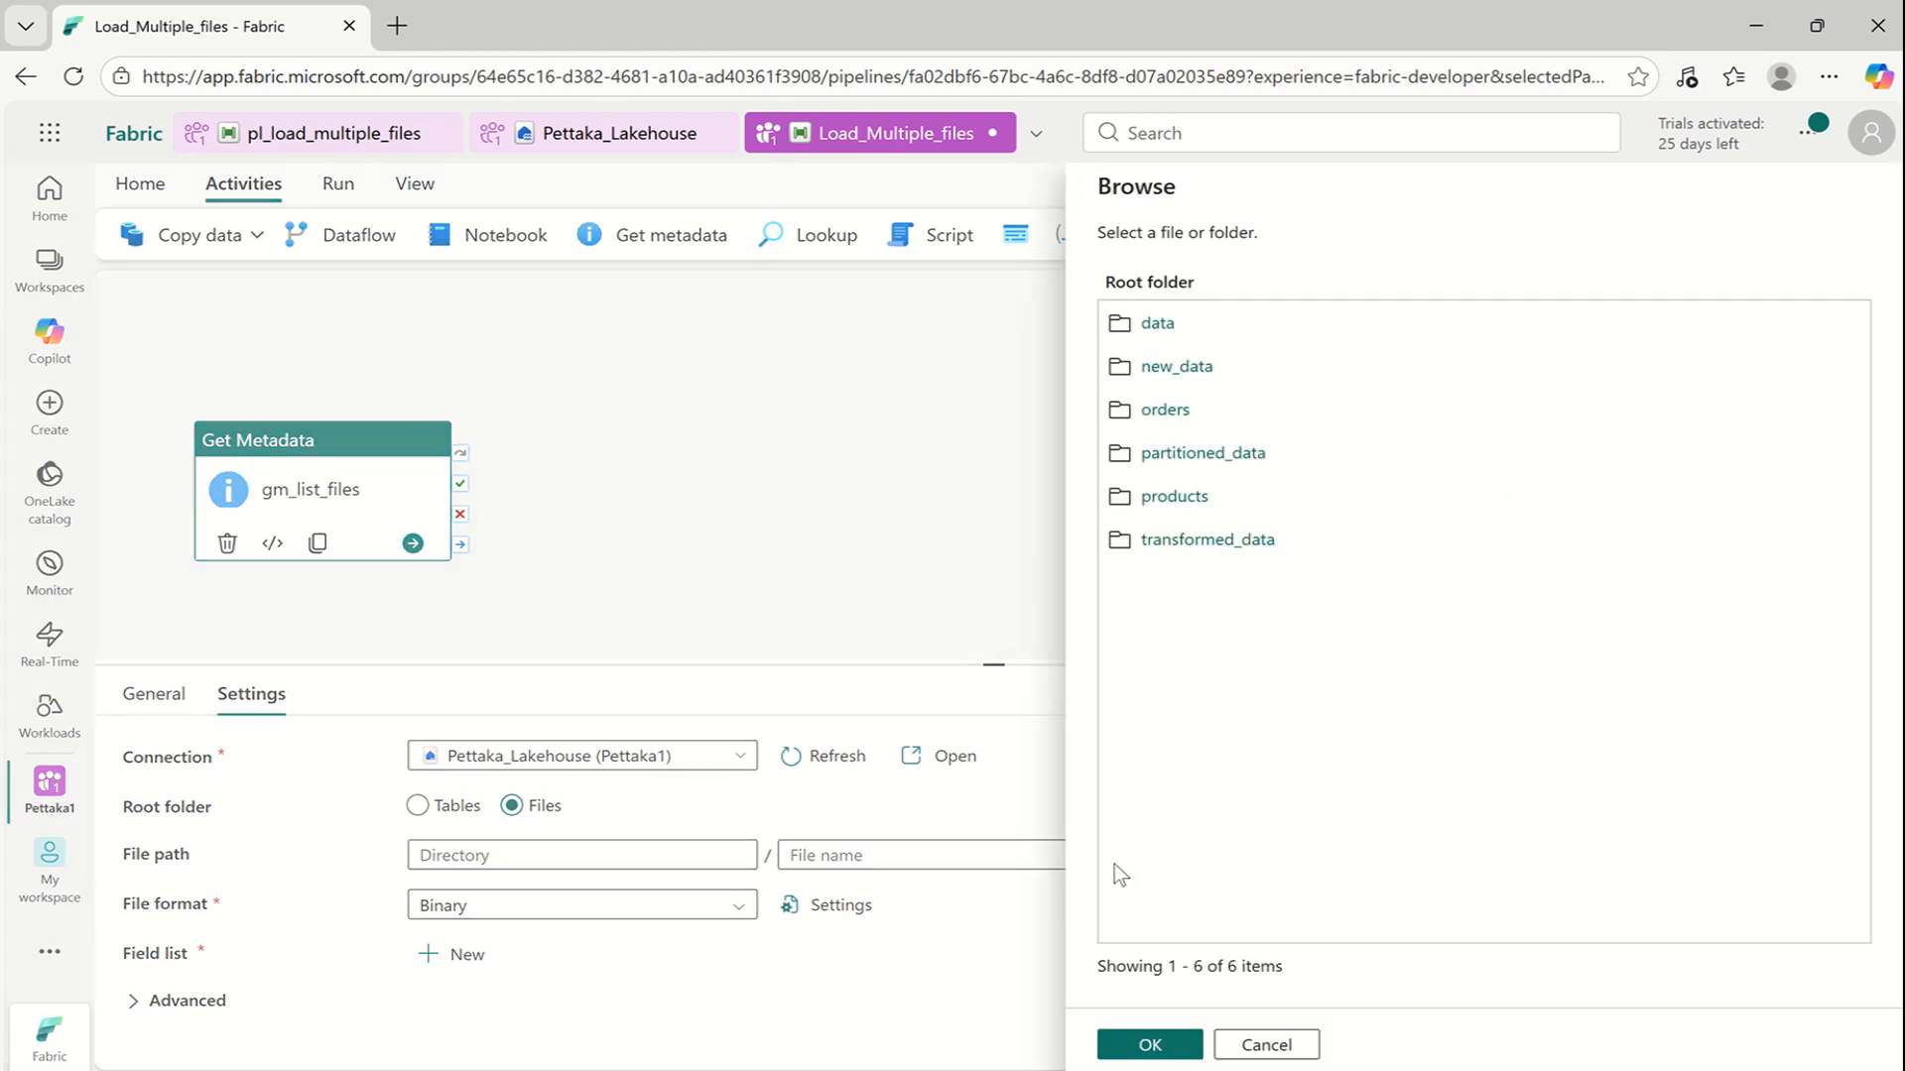
{"action": "left_click", "coordinate": [1158, 322]}
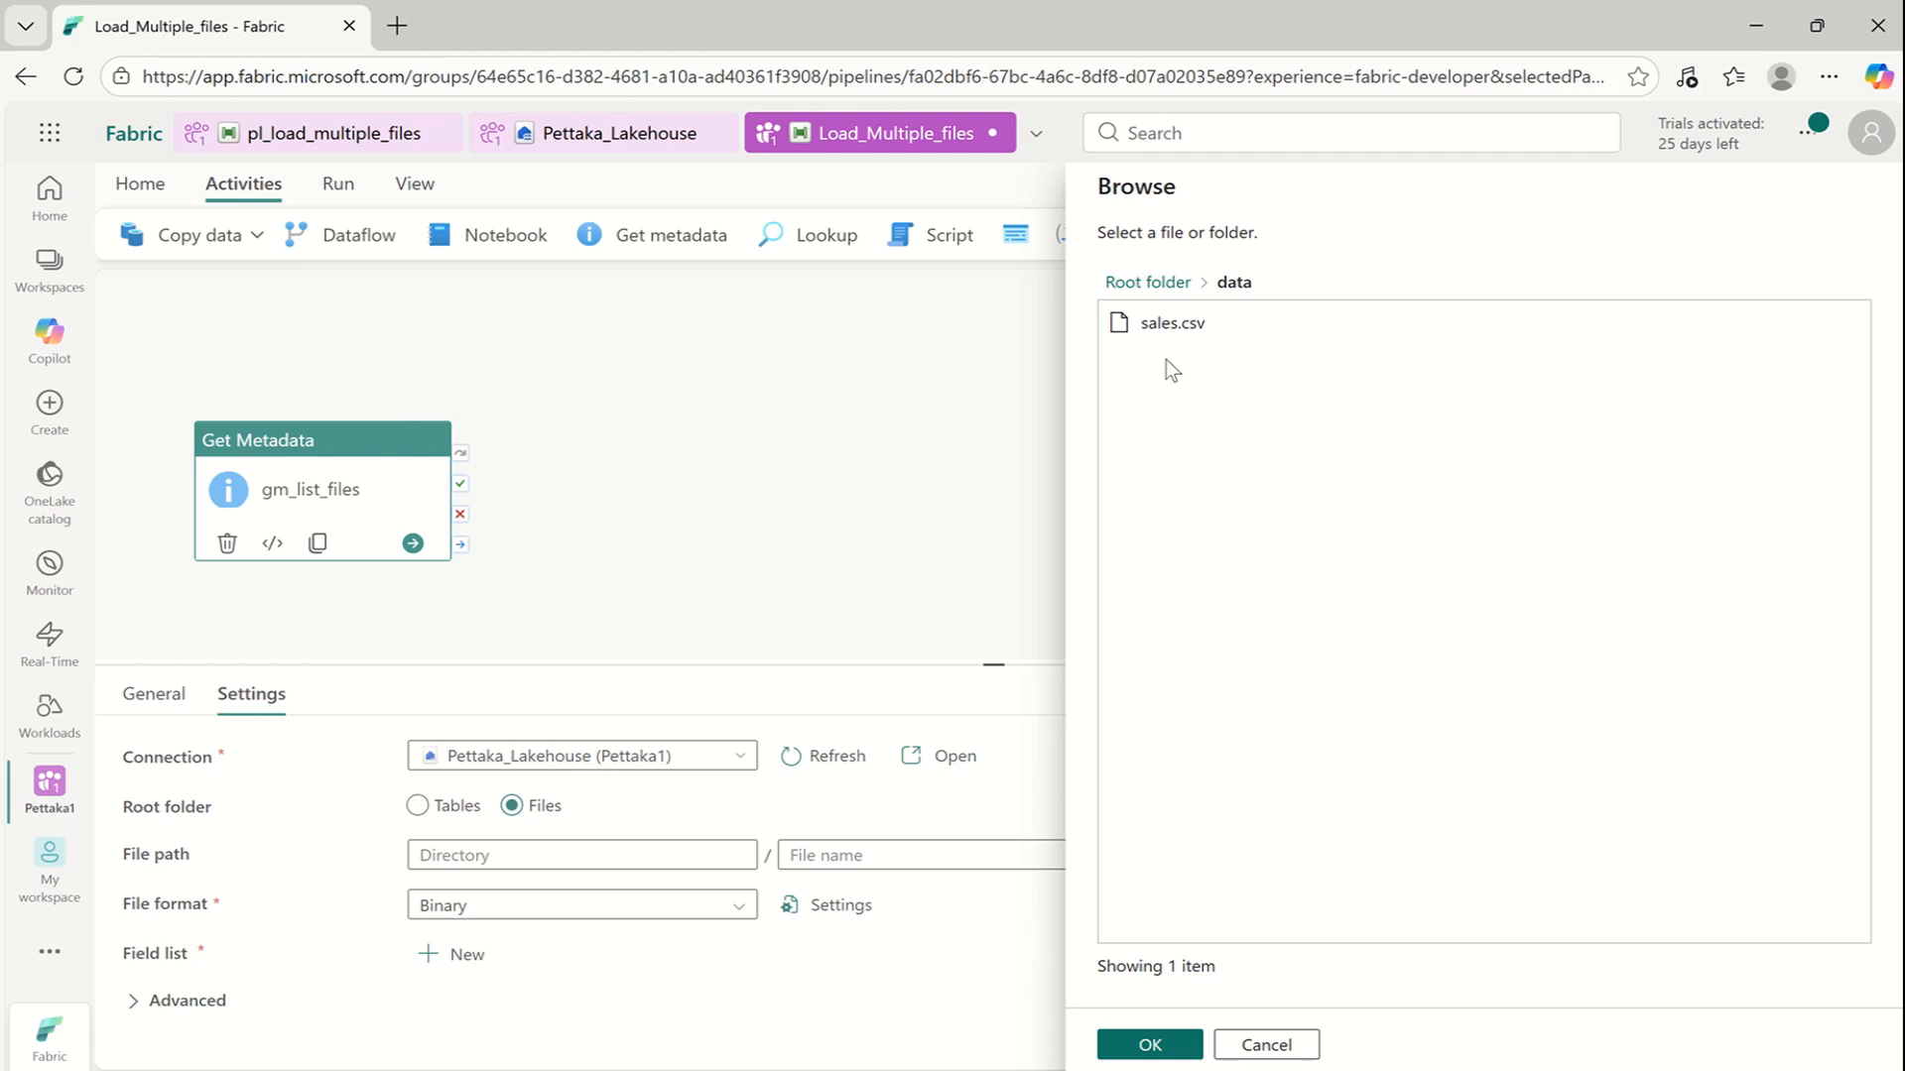
{"action": "left_click", "coordinate": [1158, 1047]}
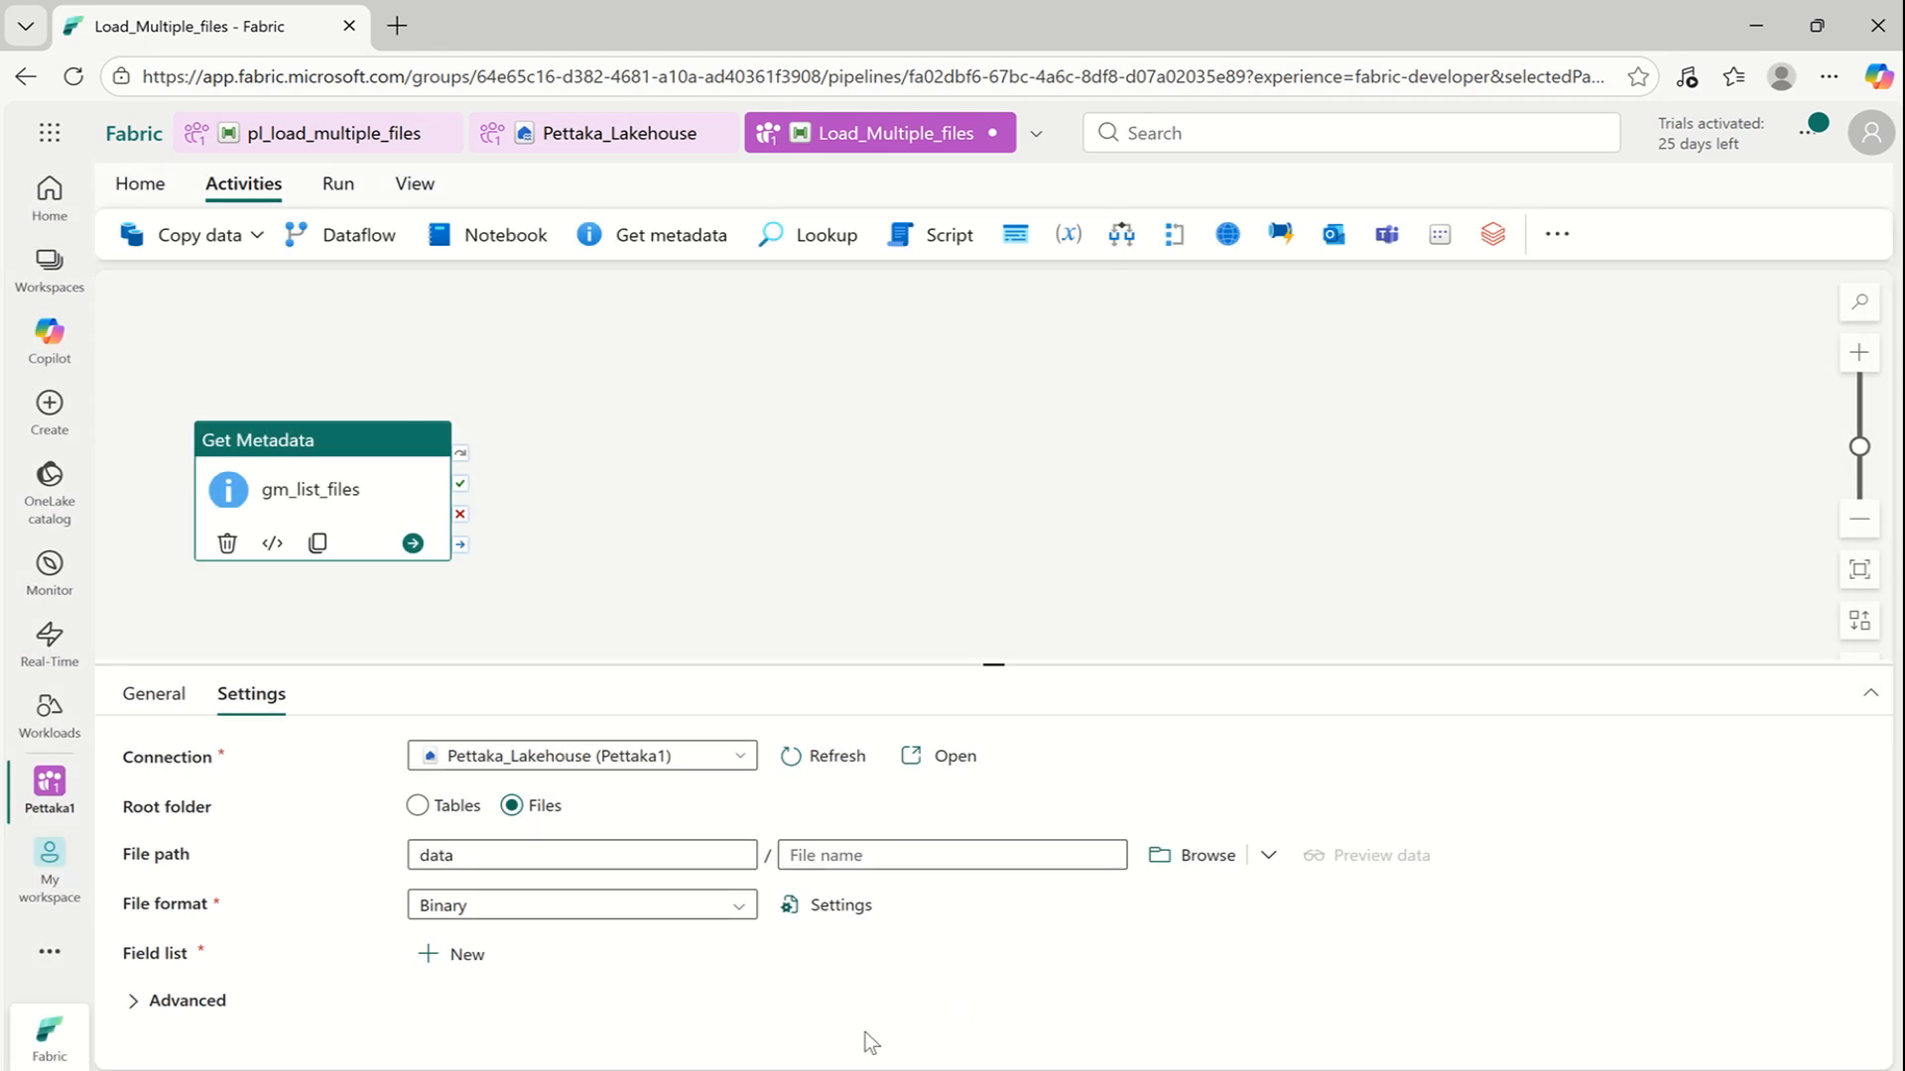
Look through the file formats available for the gm_list_files activity without changing the selection
{"action": "left_click", "coordinate": [718, 915]}
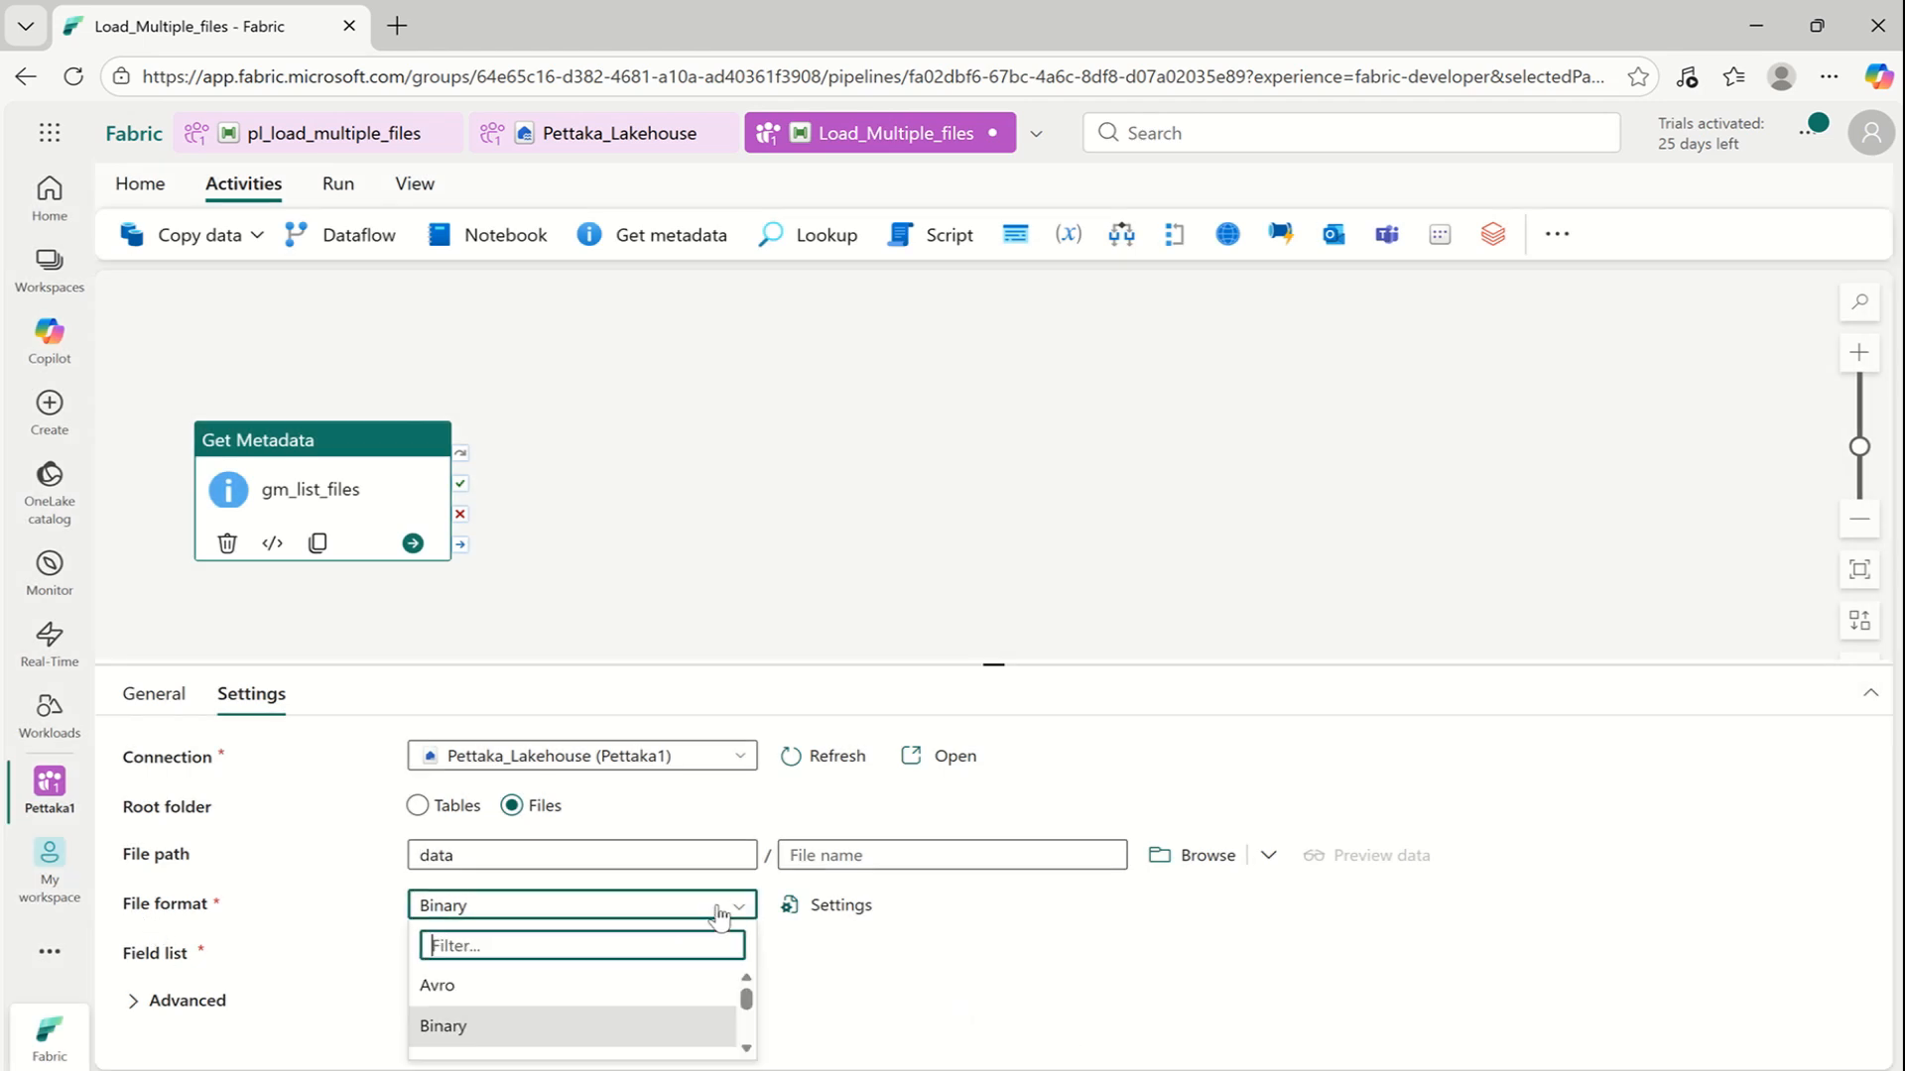
{"action": "left_click", "coordinate": [746, 1049]}
{"action": "left_click", "coordinate": [746, 1049]}
{"action": "left_click", "coordinate": [746, 1049]}
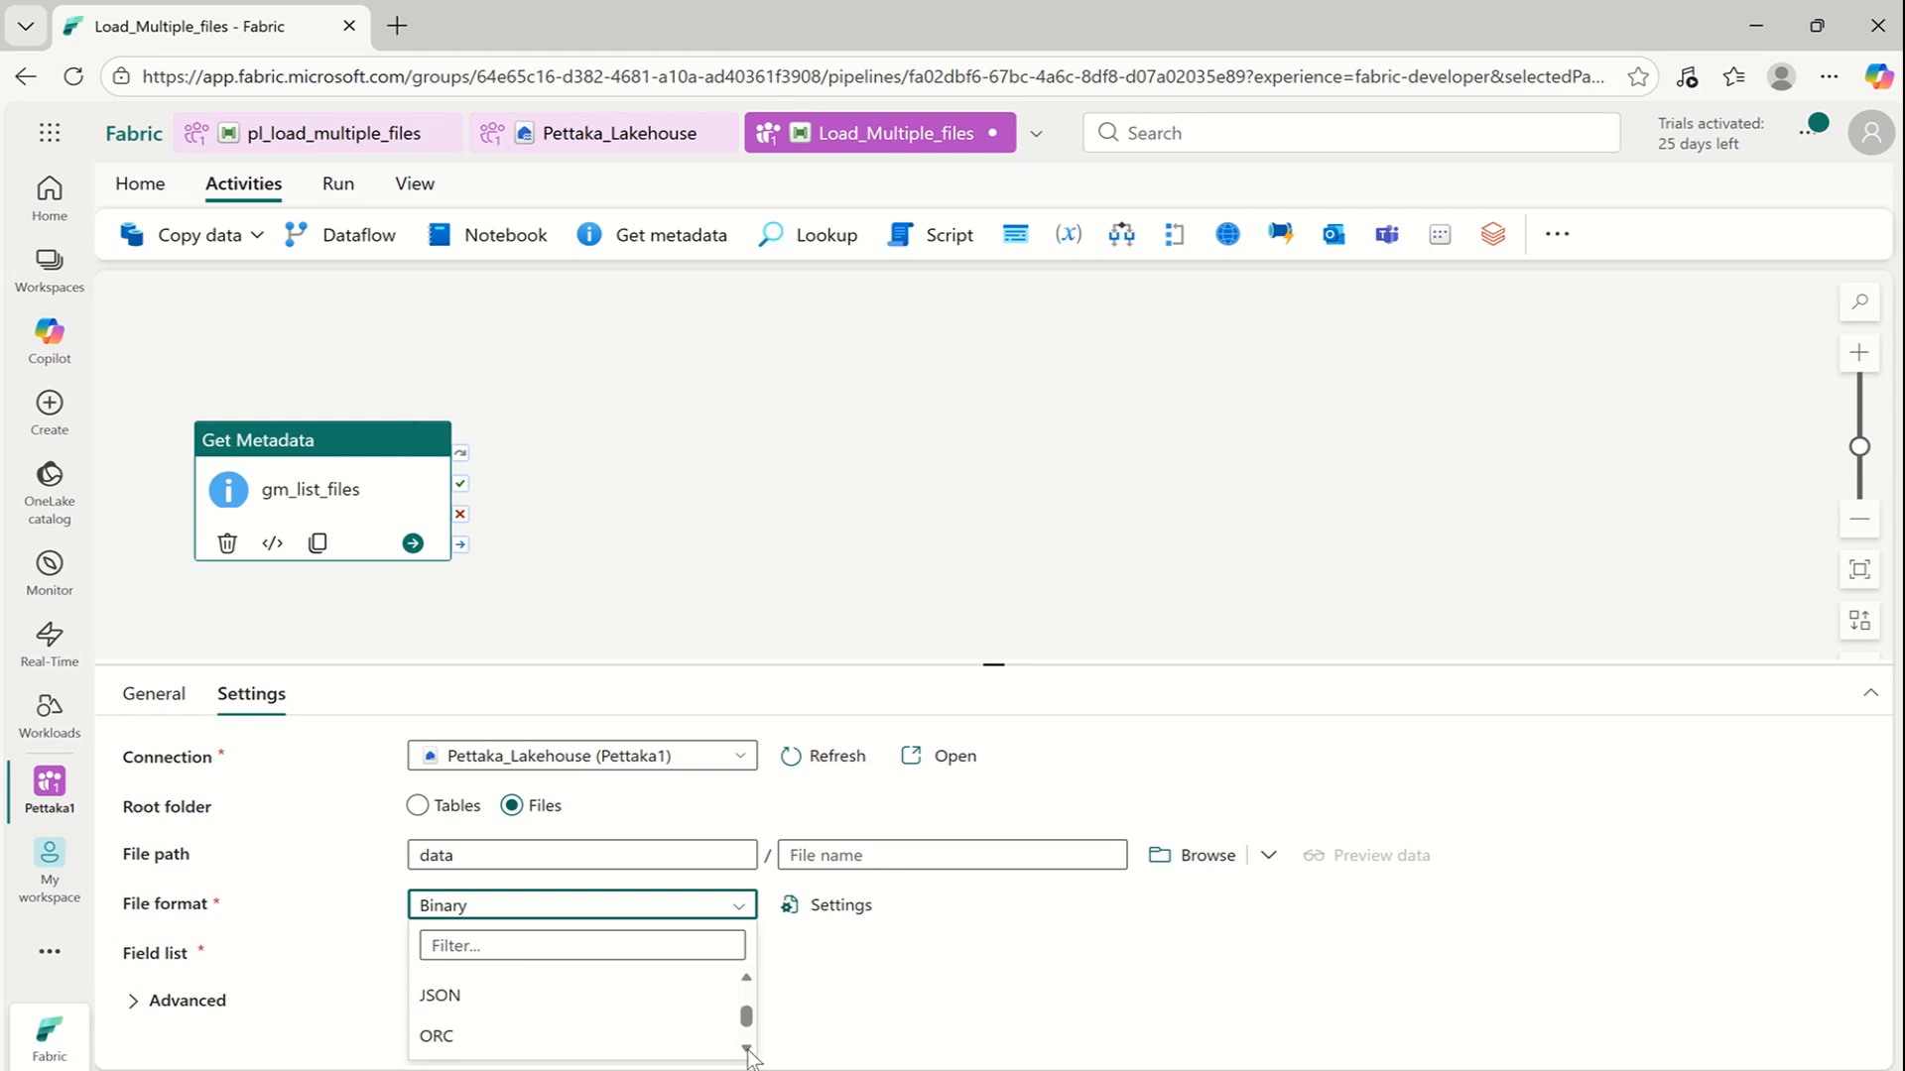
{"action": "left_click", "coordinate": [746, 1049]}
{"action": "left_click", "coordinate": [746, 1049]}
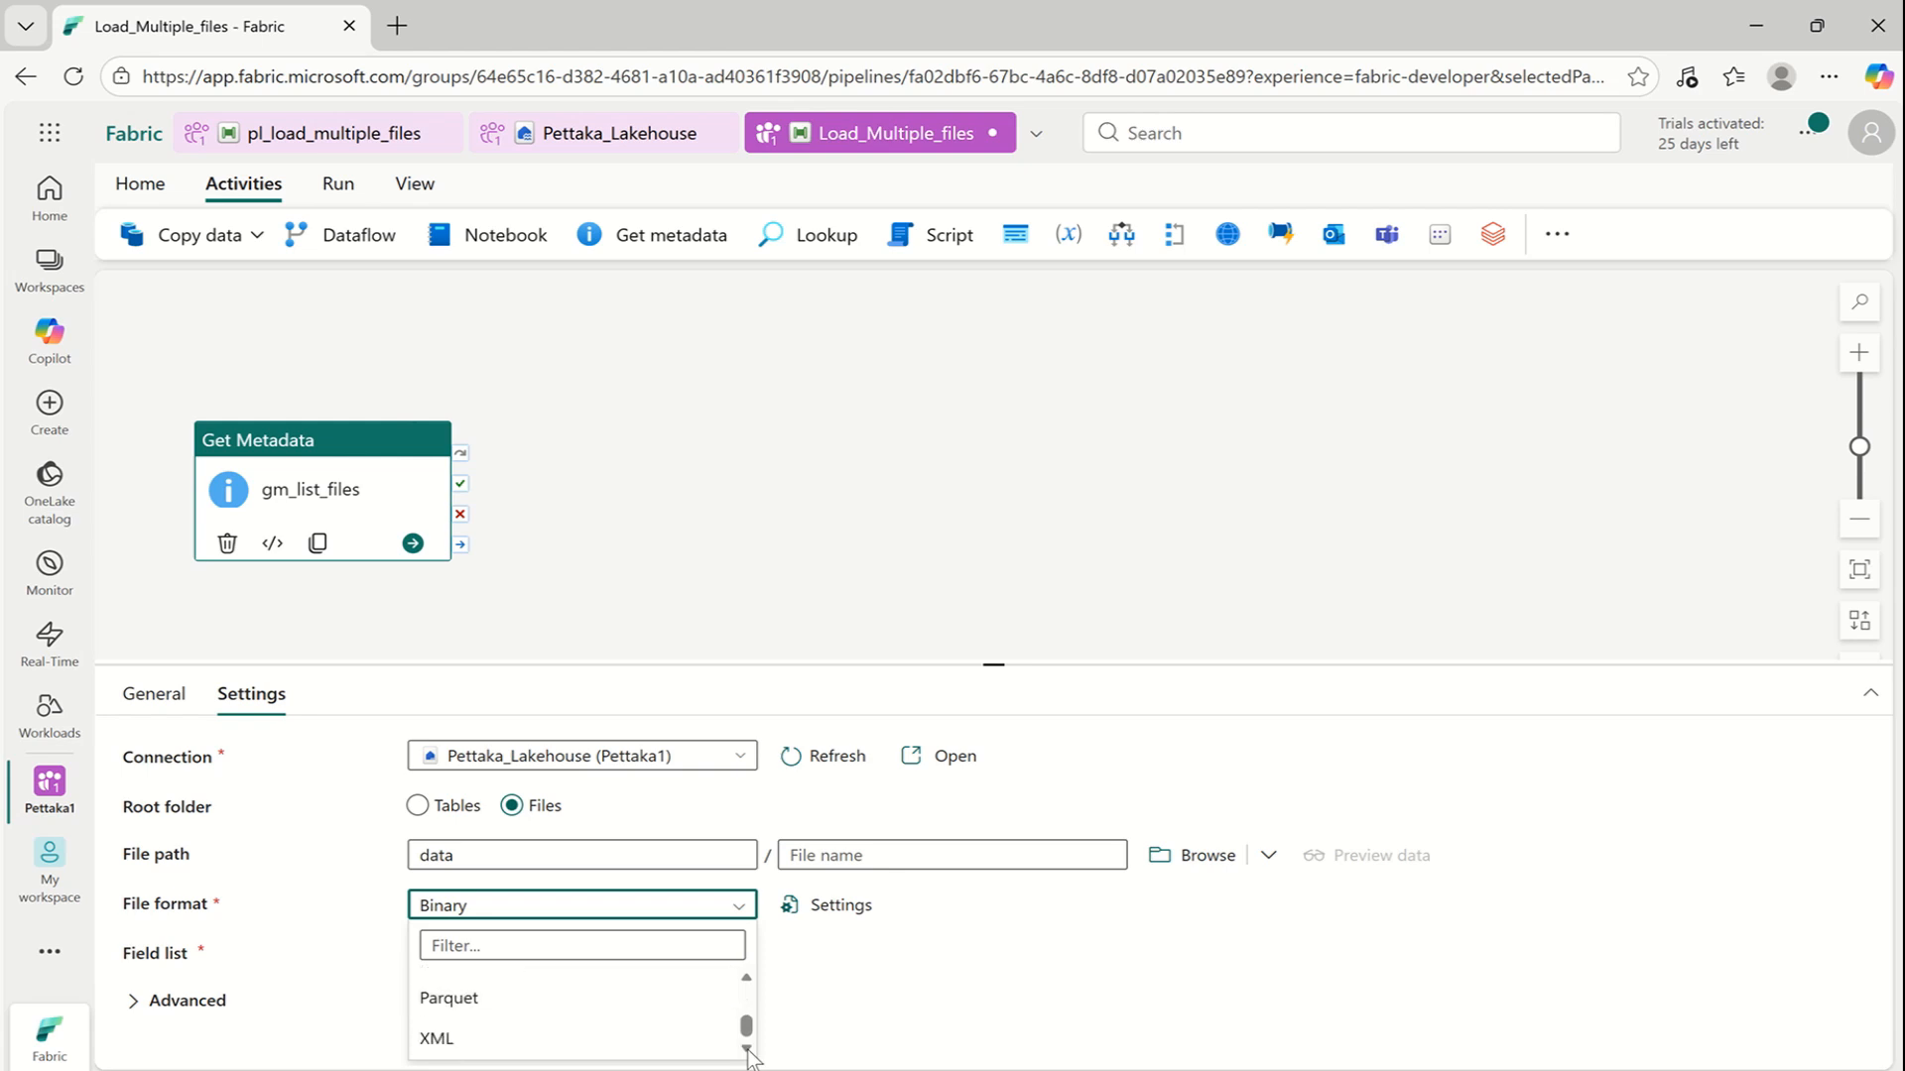
{"action": "left_click", "coordinate": [807, 926]}
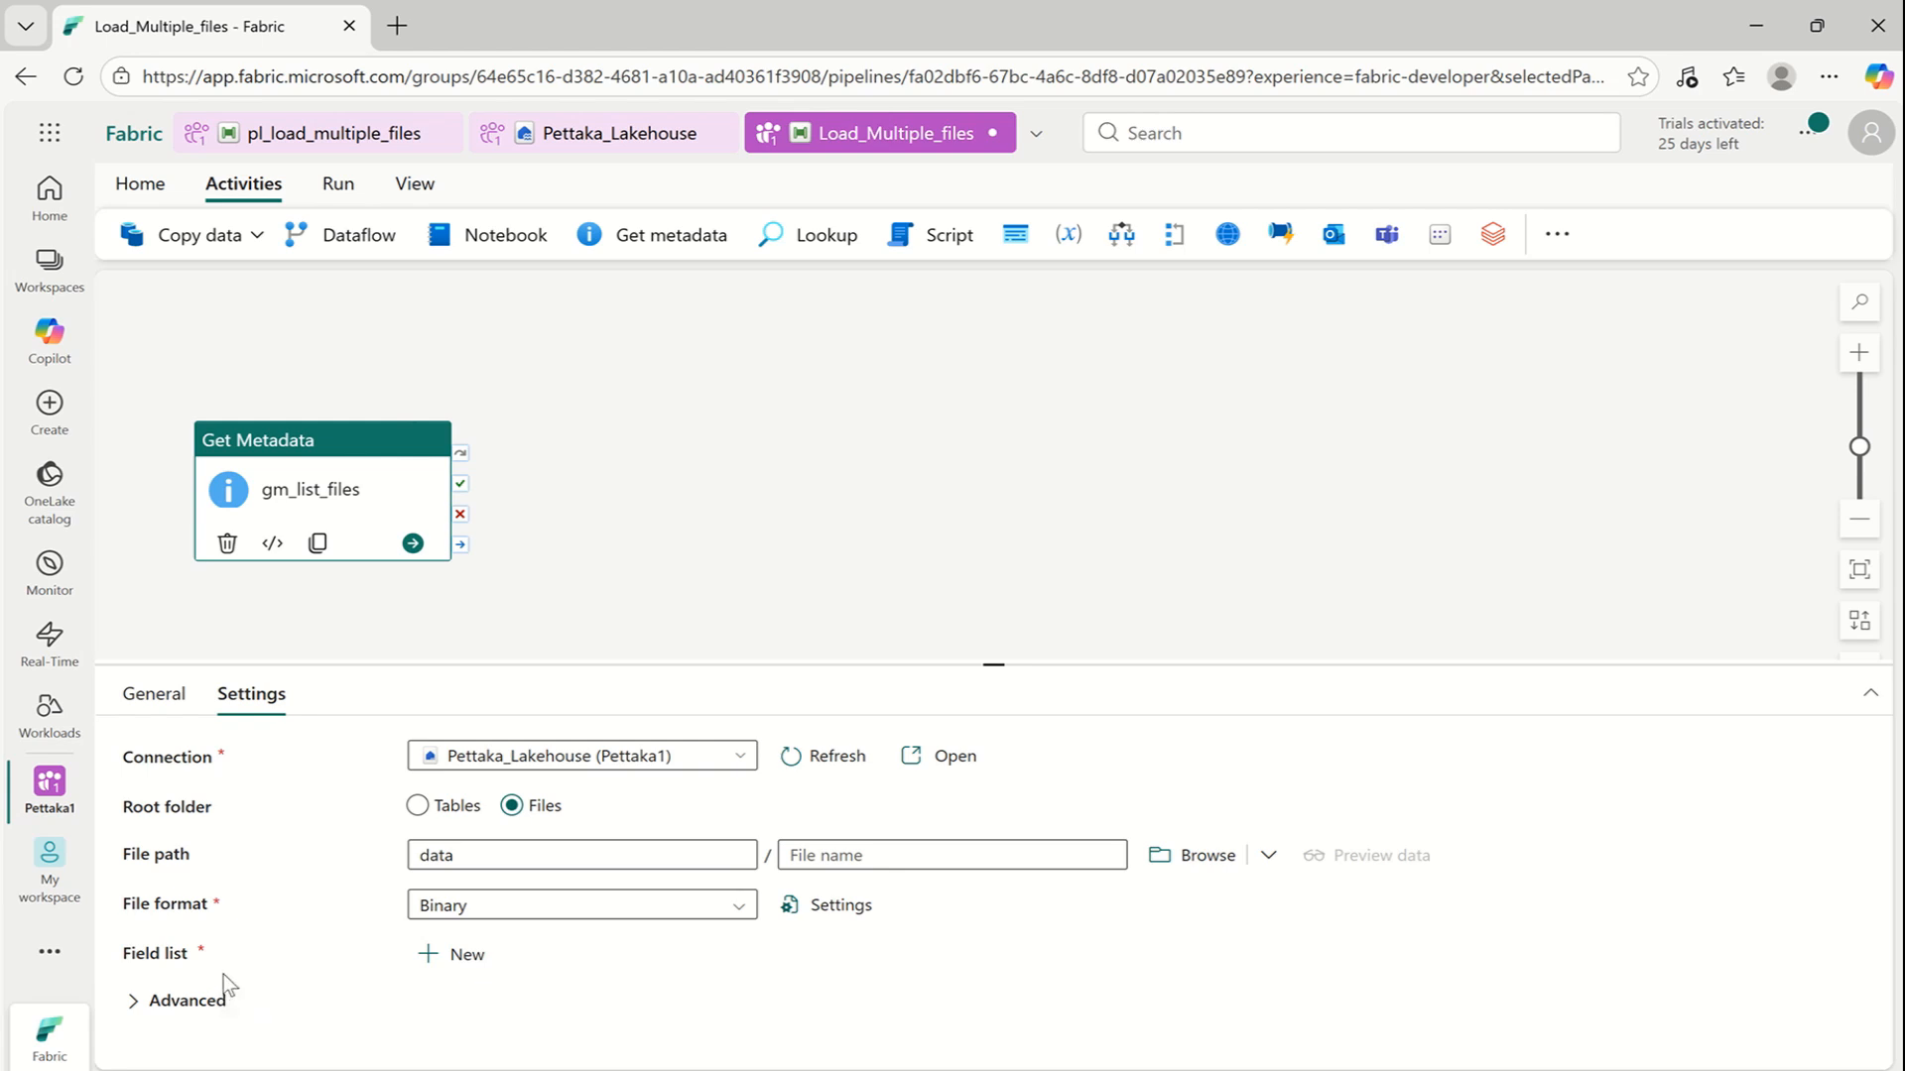
Add a field list argument to gm_list_files and set it to Child items
{"action": "left_click", "coordinate": [432, 955]}
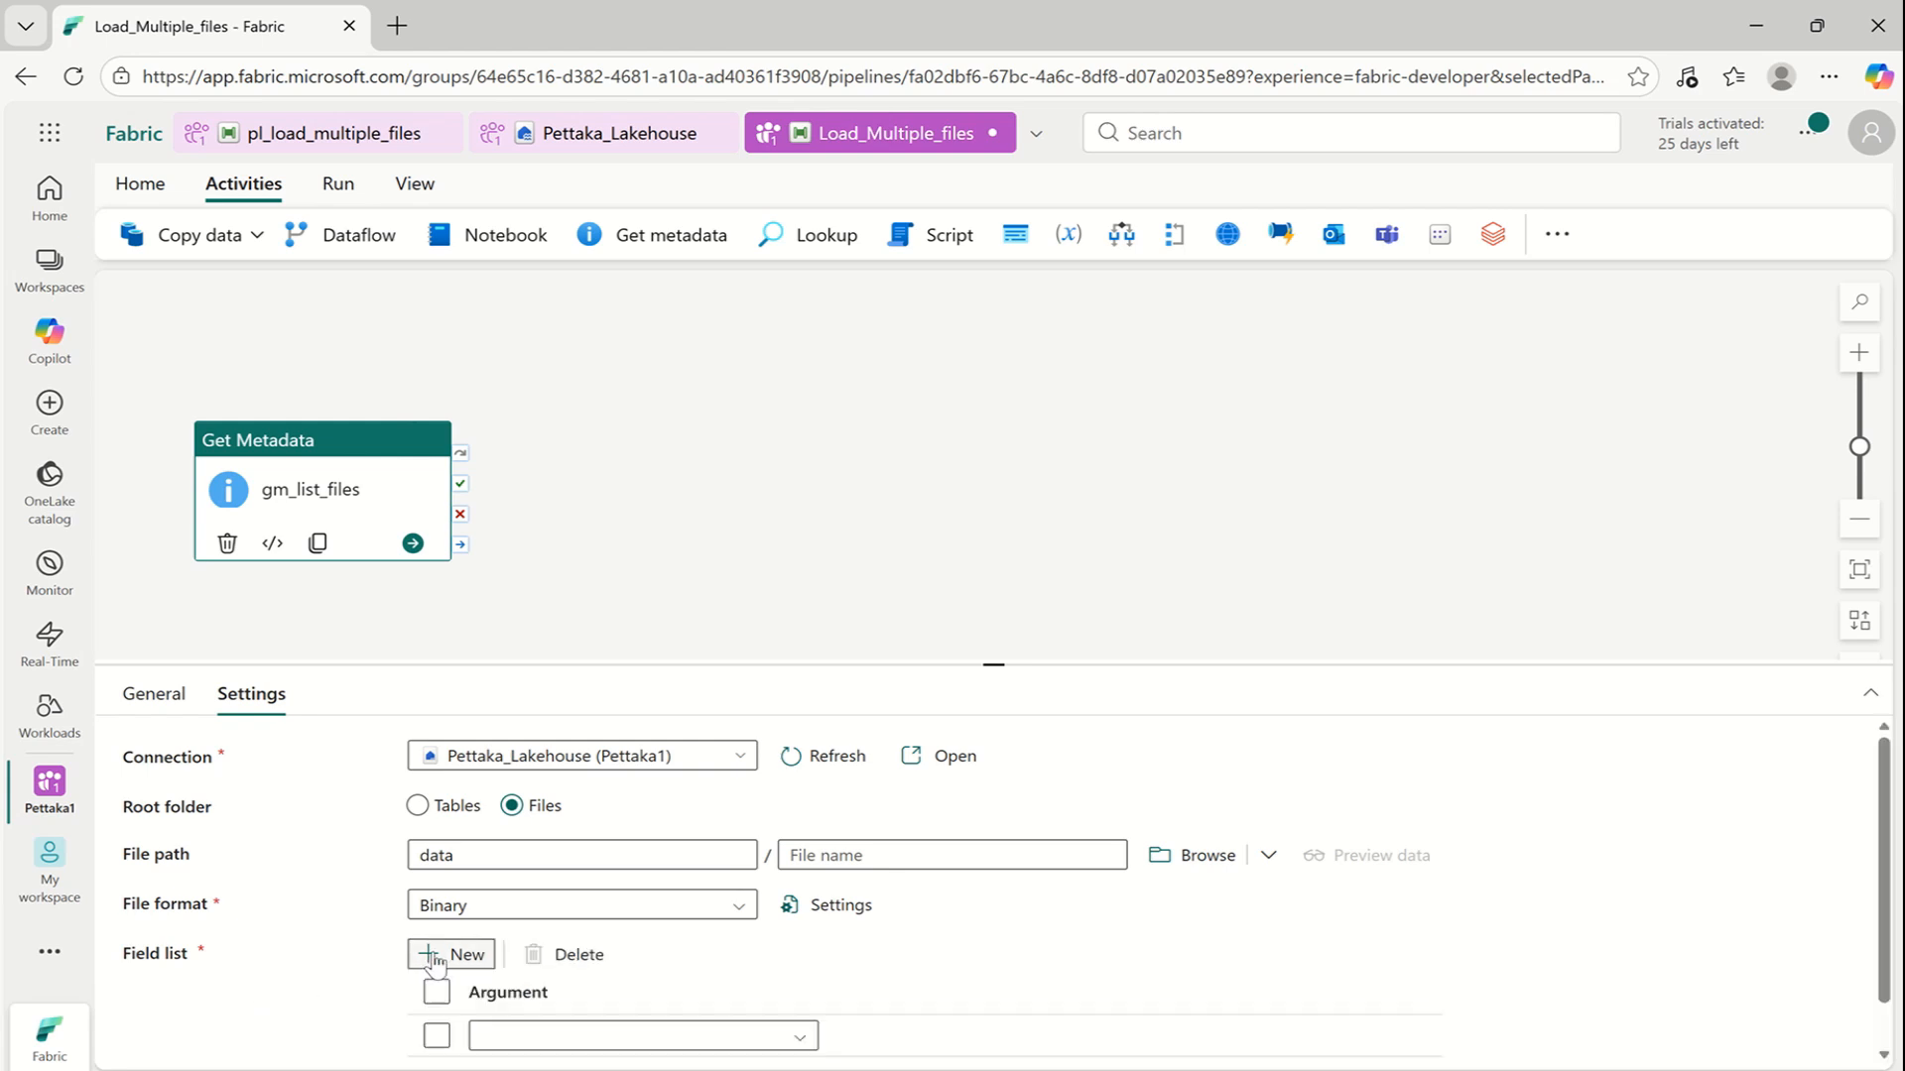
{"action": "scroll", "coordinate": [627, 960], "scroll_direction": "down", "scroll_amount": 1}
{"action": "left_click", "coordinate": [436, 983]}
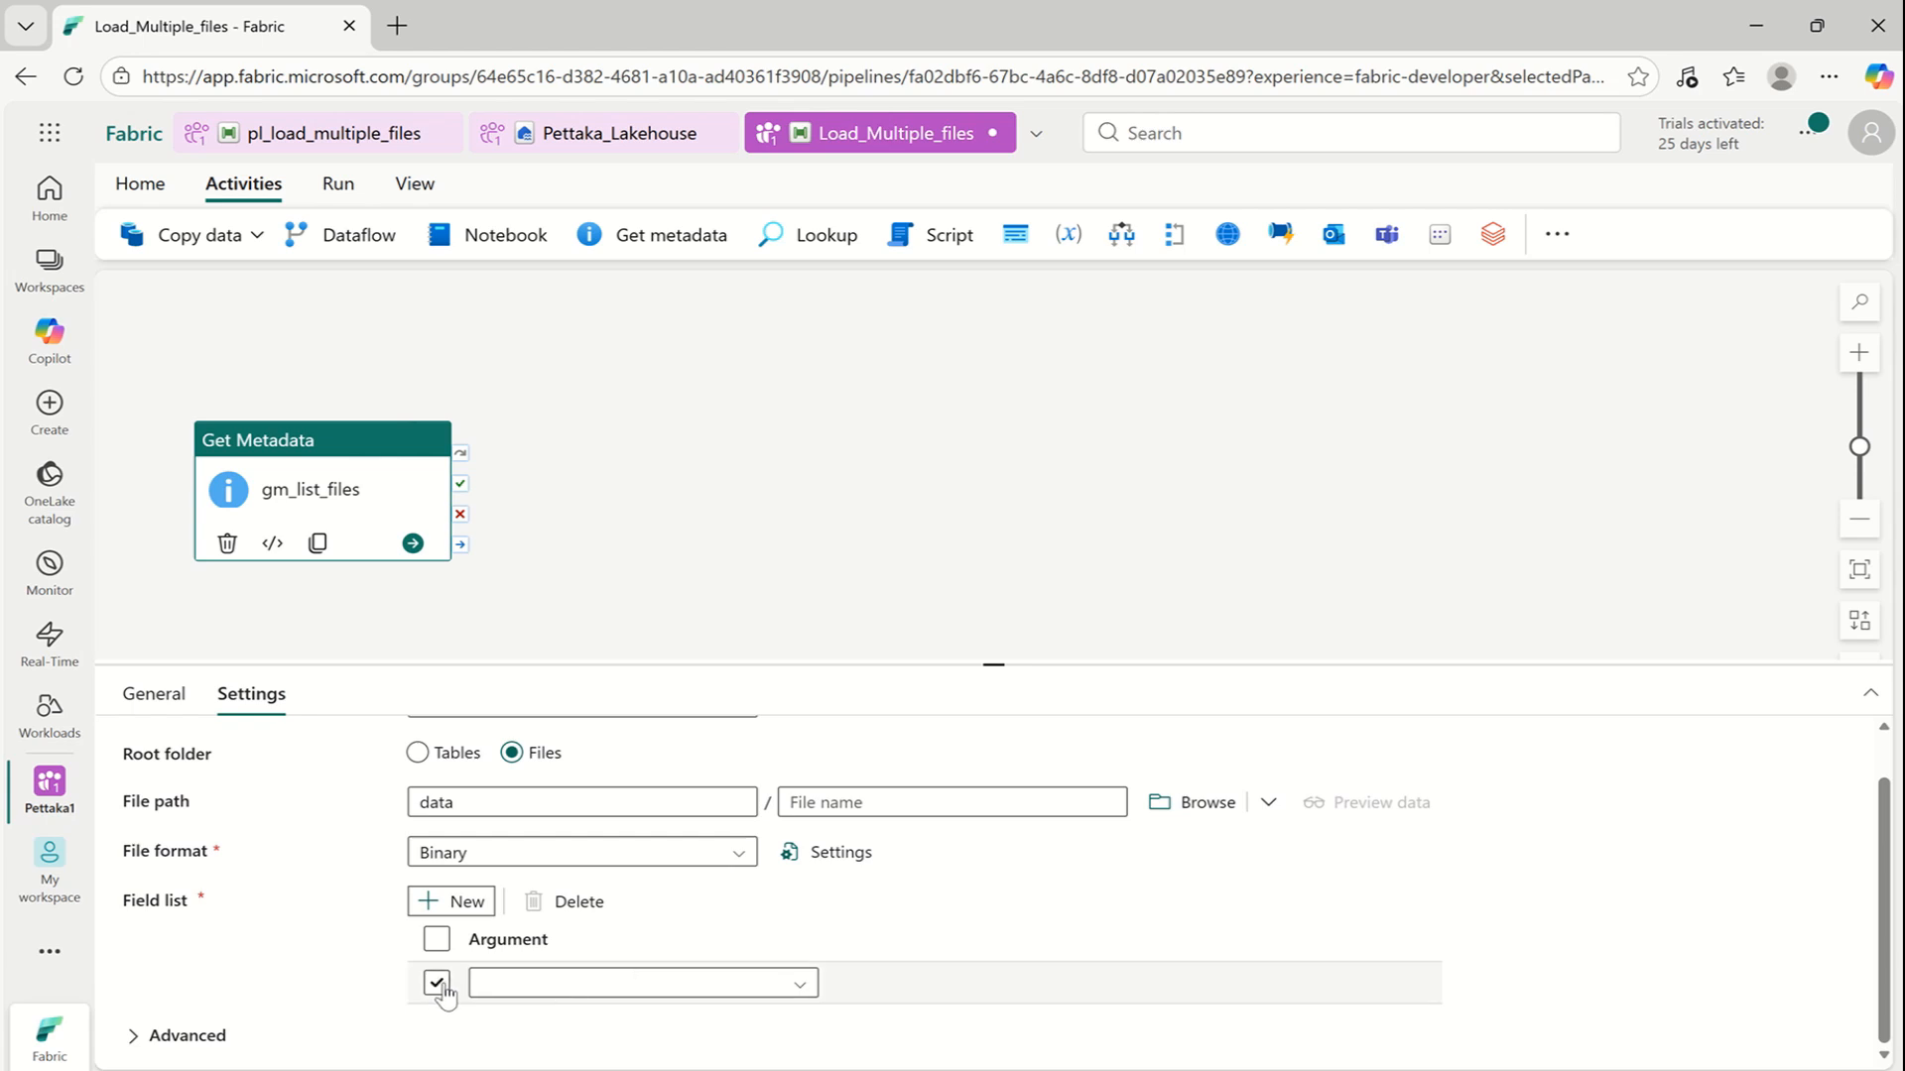
{"action": "left_click", "coordinate": [444, 992]}
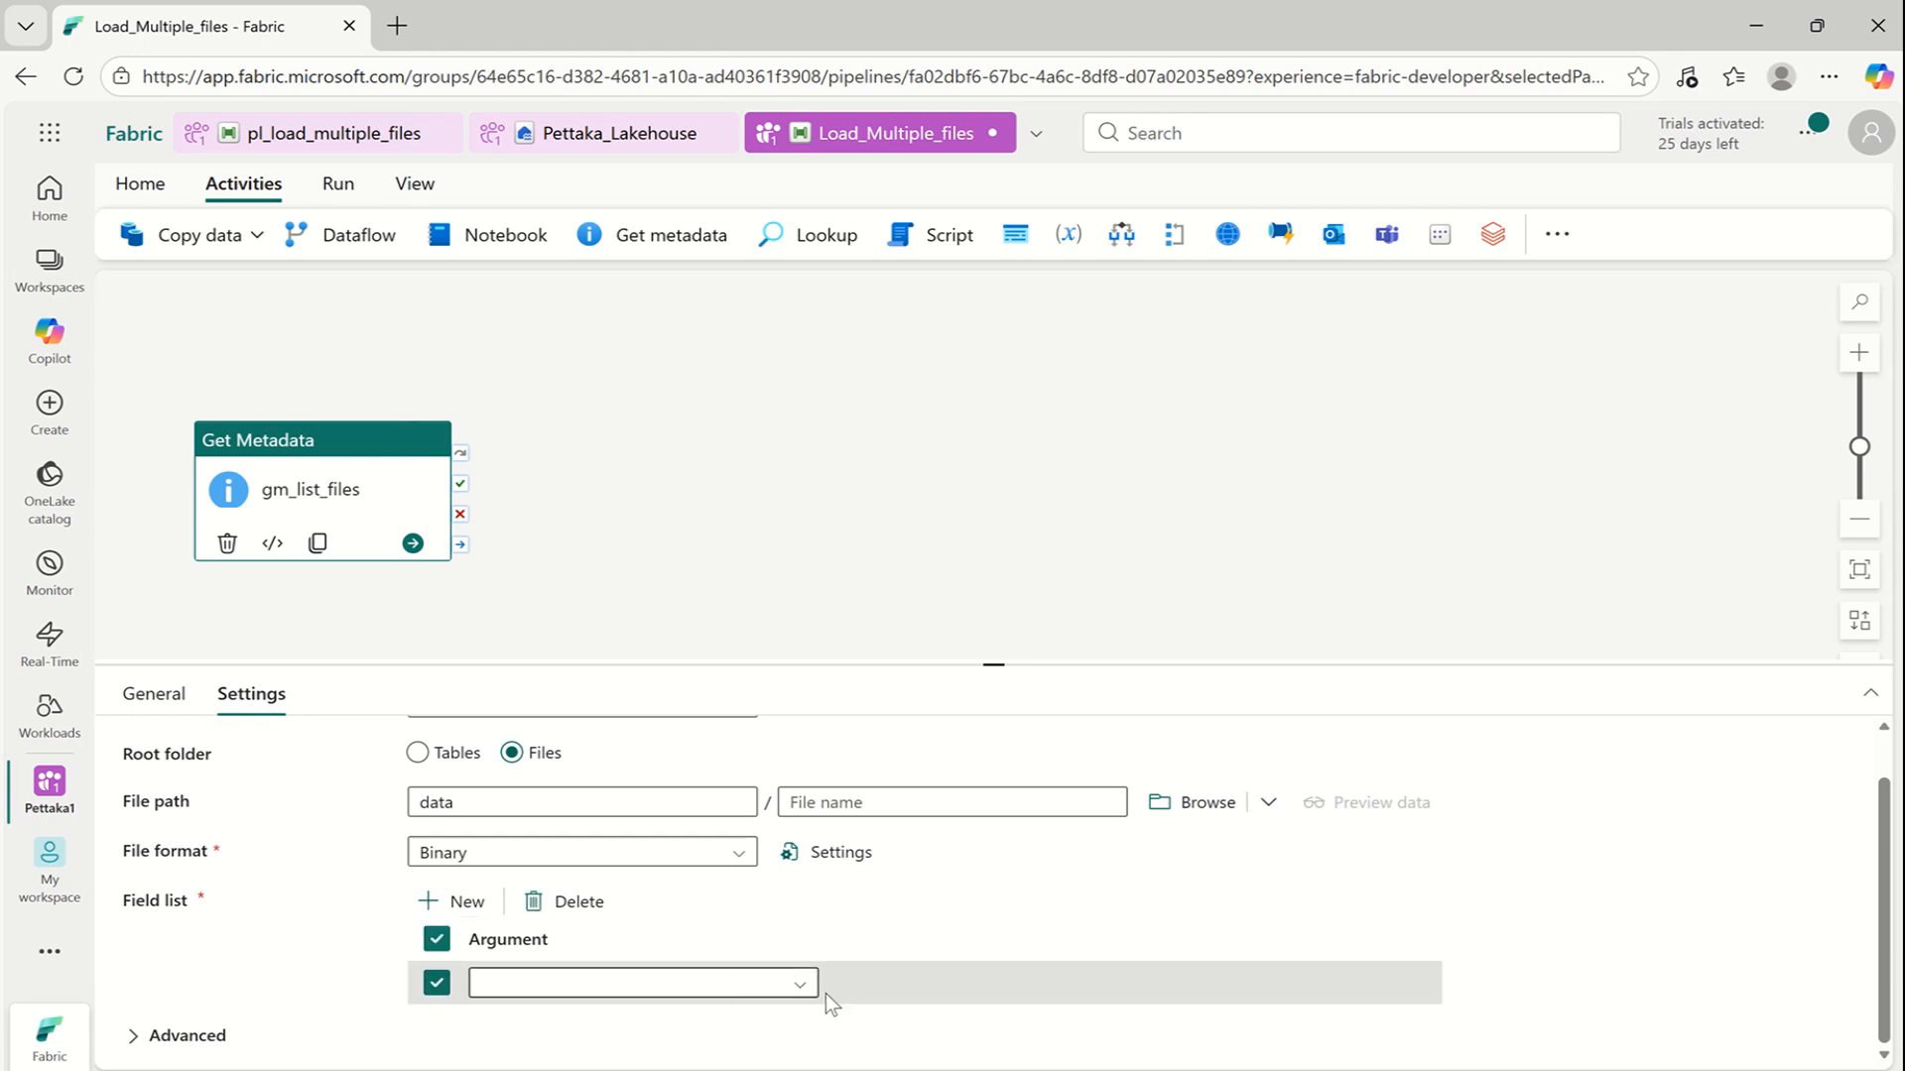
{"action": "left_click", "coordinate": [794, 984]}
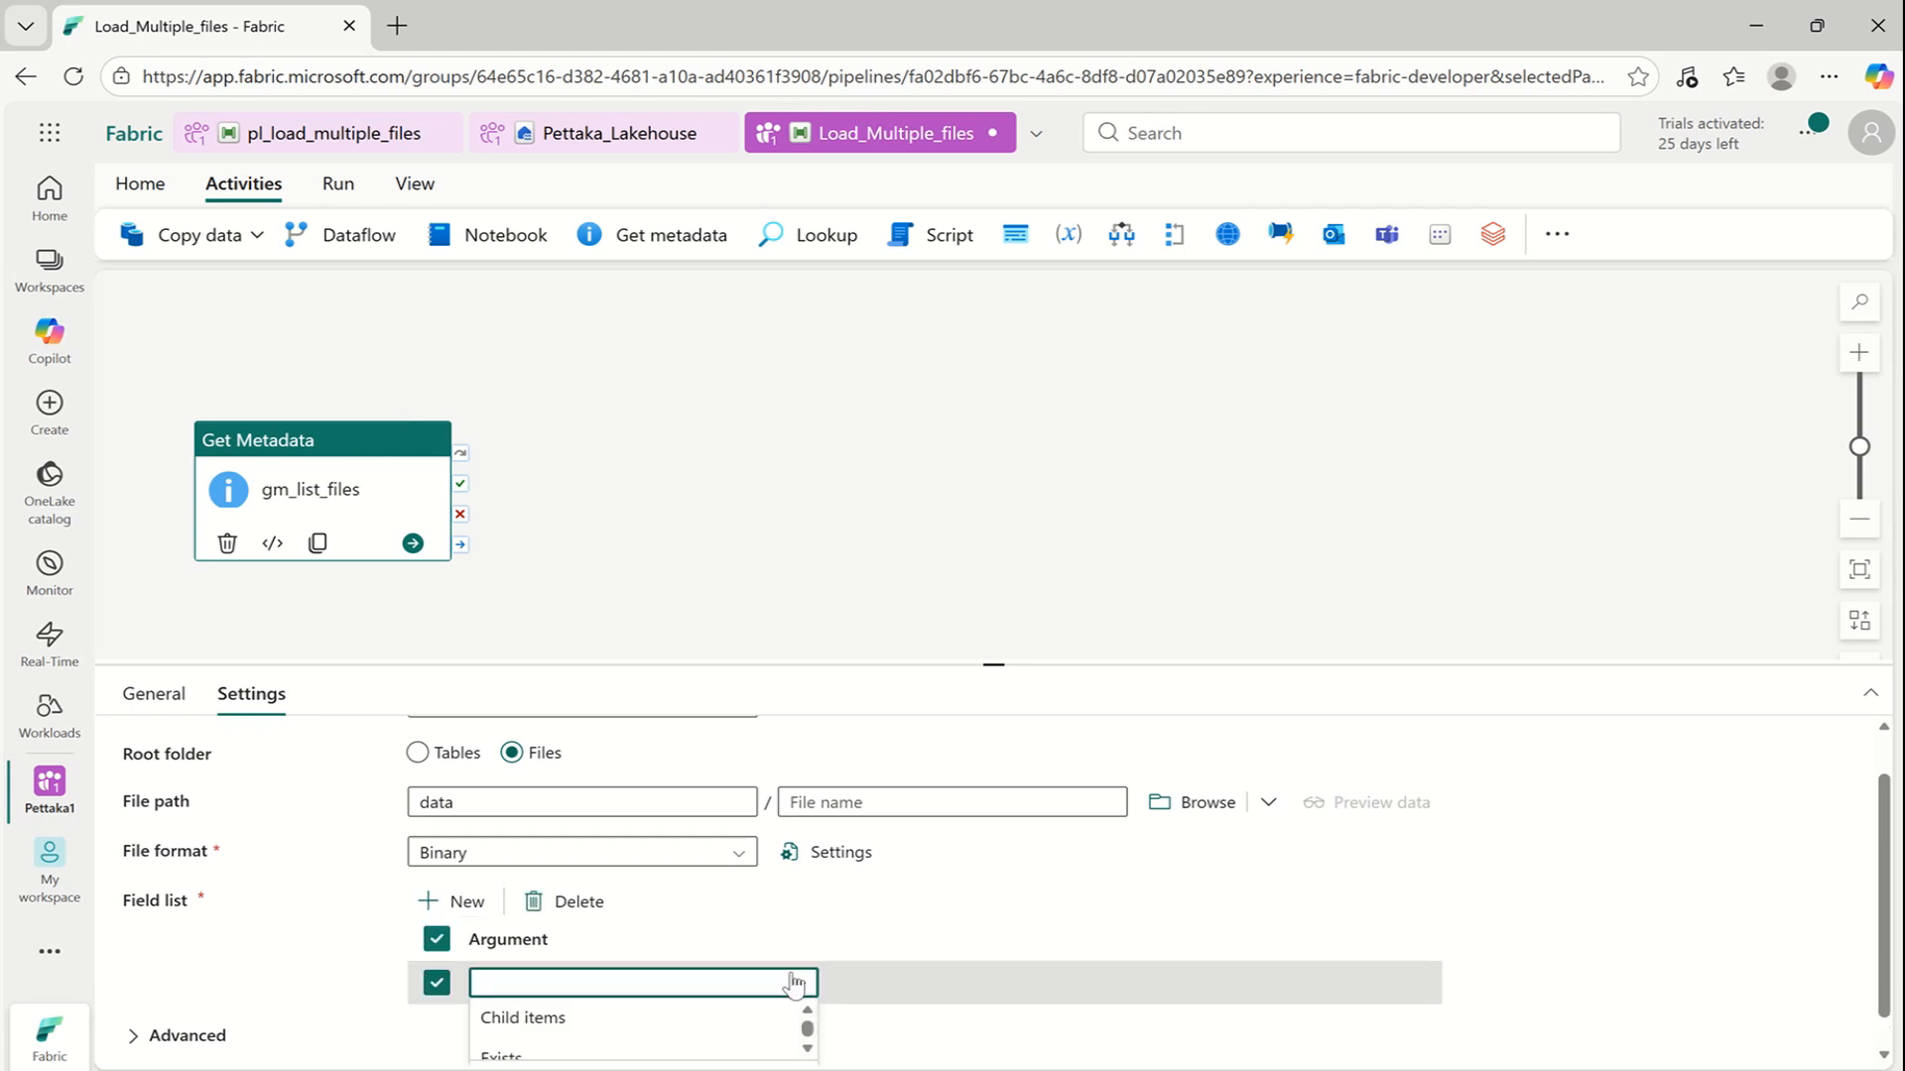
{"action": "left_click", "coordinate": [658, 1017]}
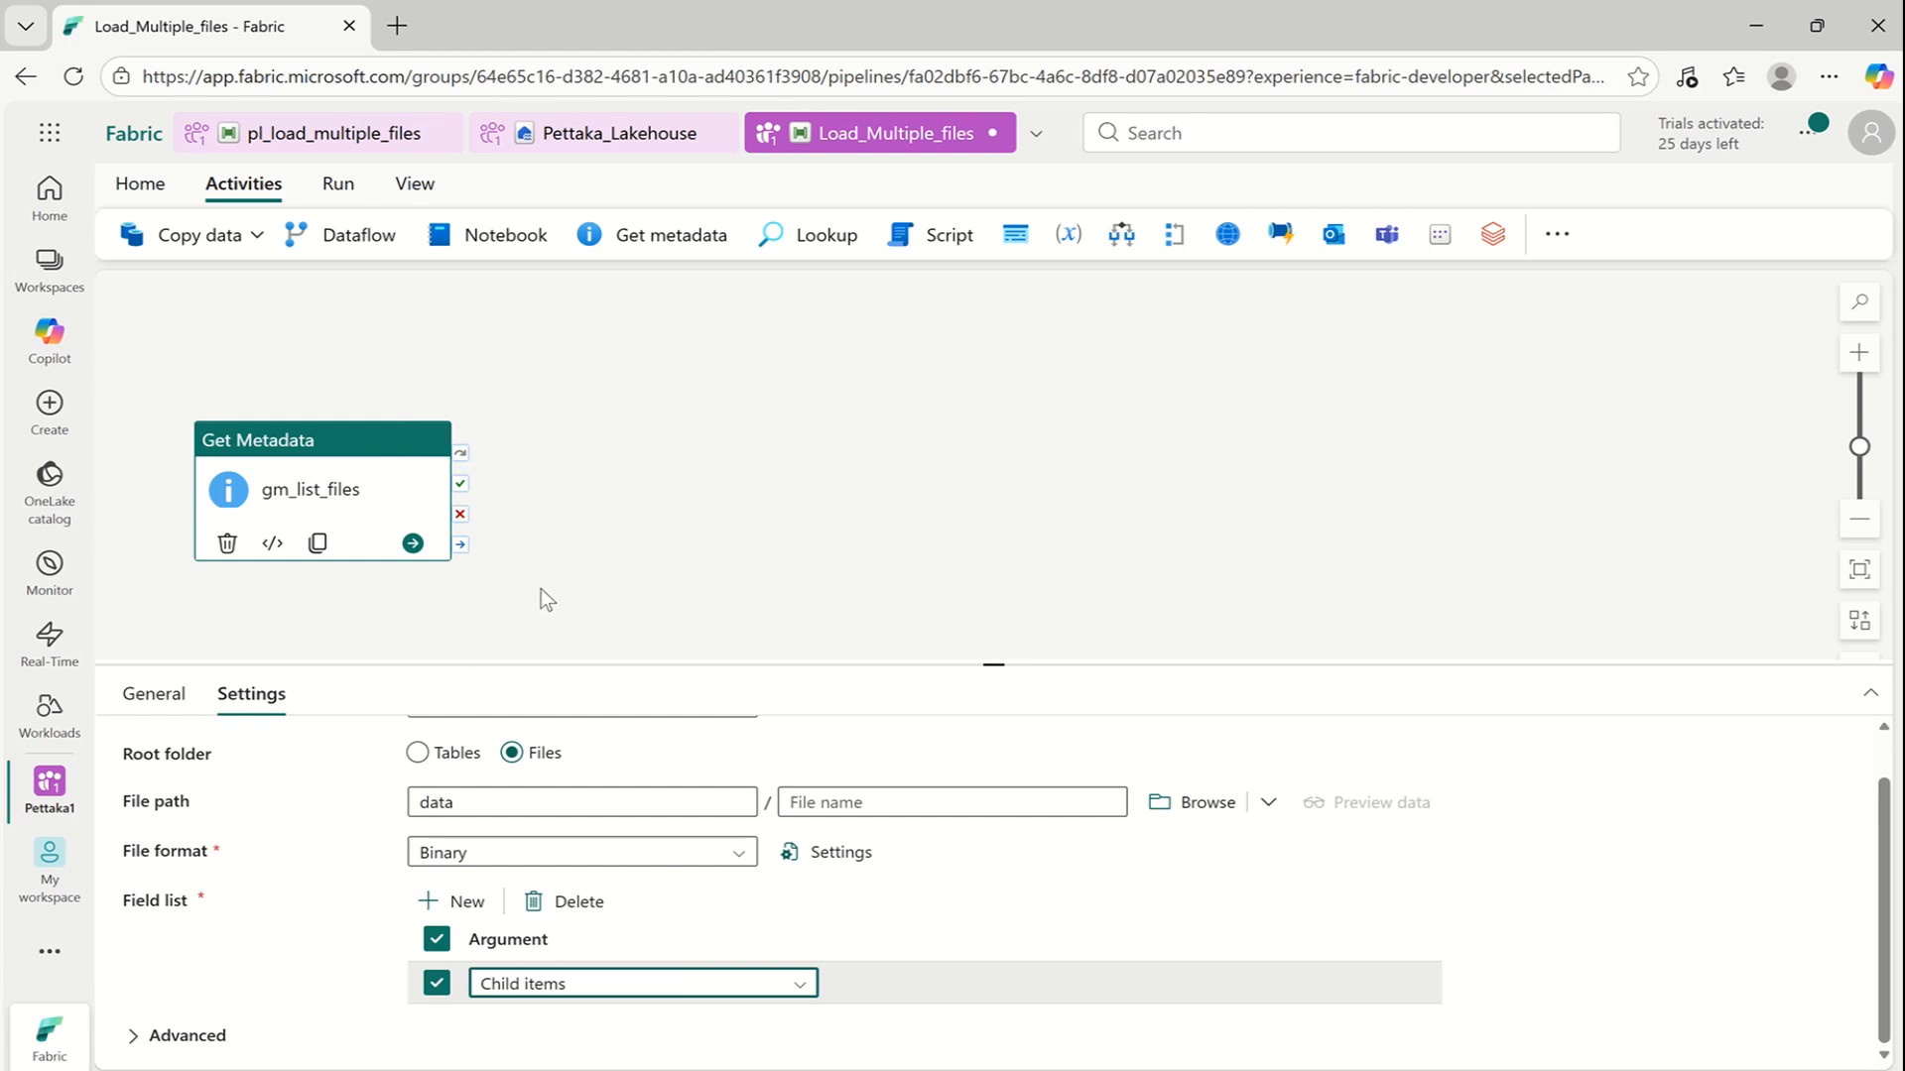
Add a ForEach activity, link it to the success output of gm_list_files, and place it up and to the right
{"action": "left_click", "coordinate": [551, 547]}
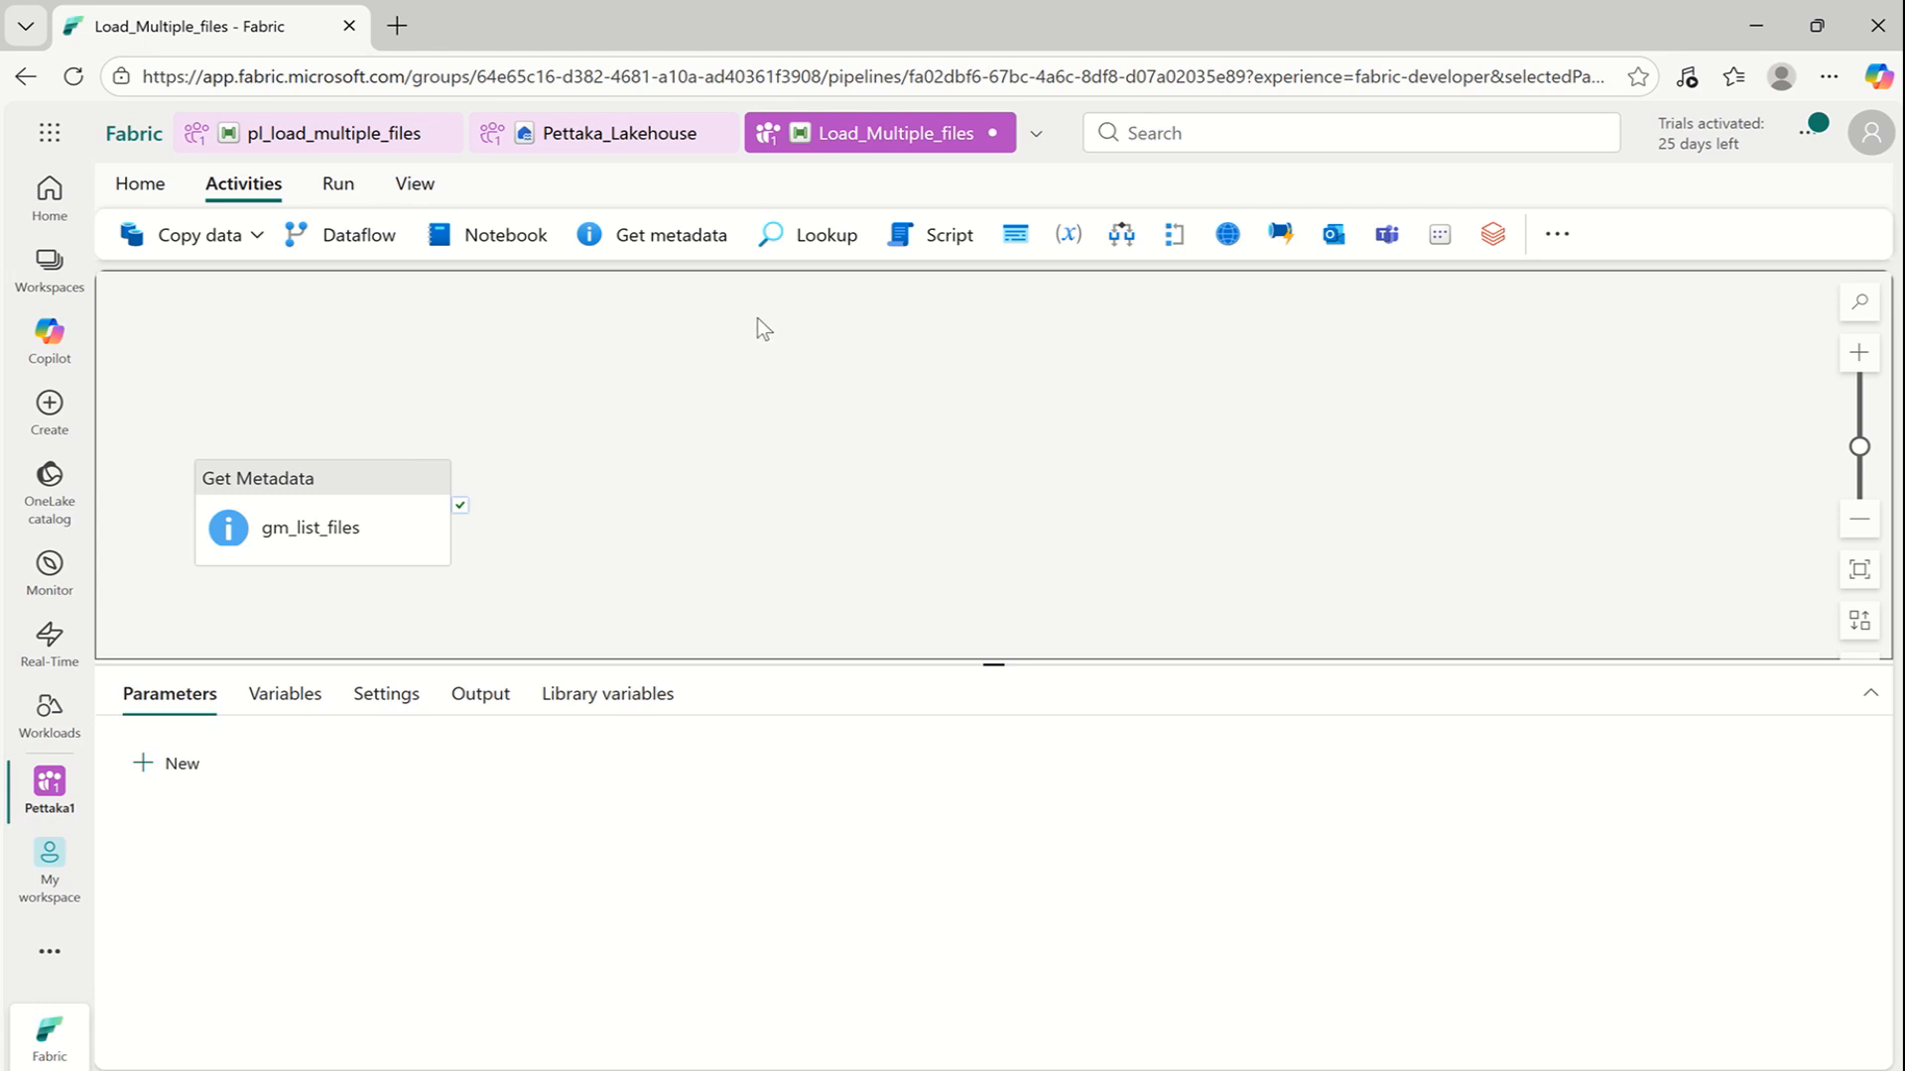
{"action": "left_click", "coordinate": [1174, 236]}
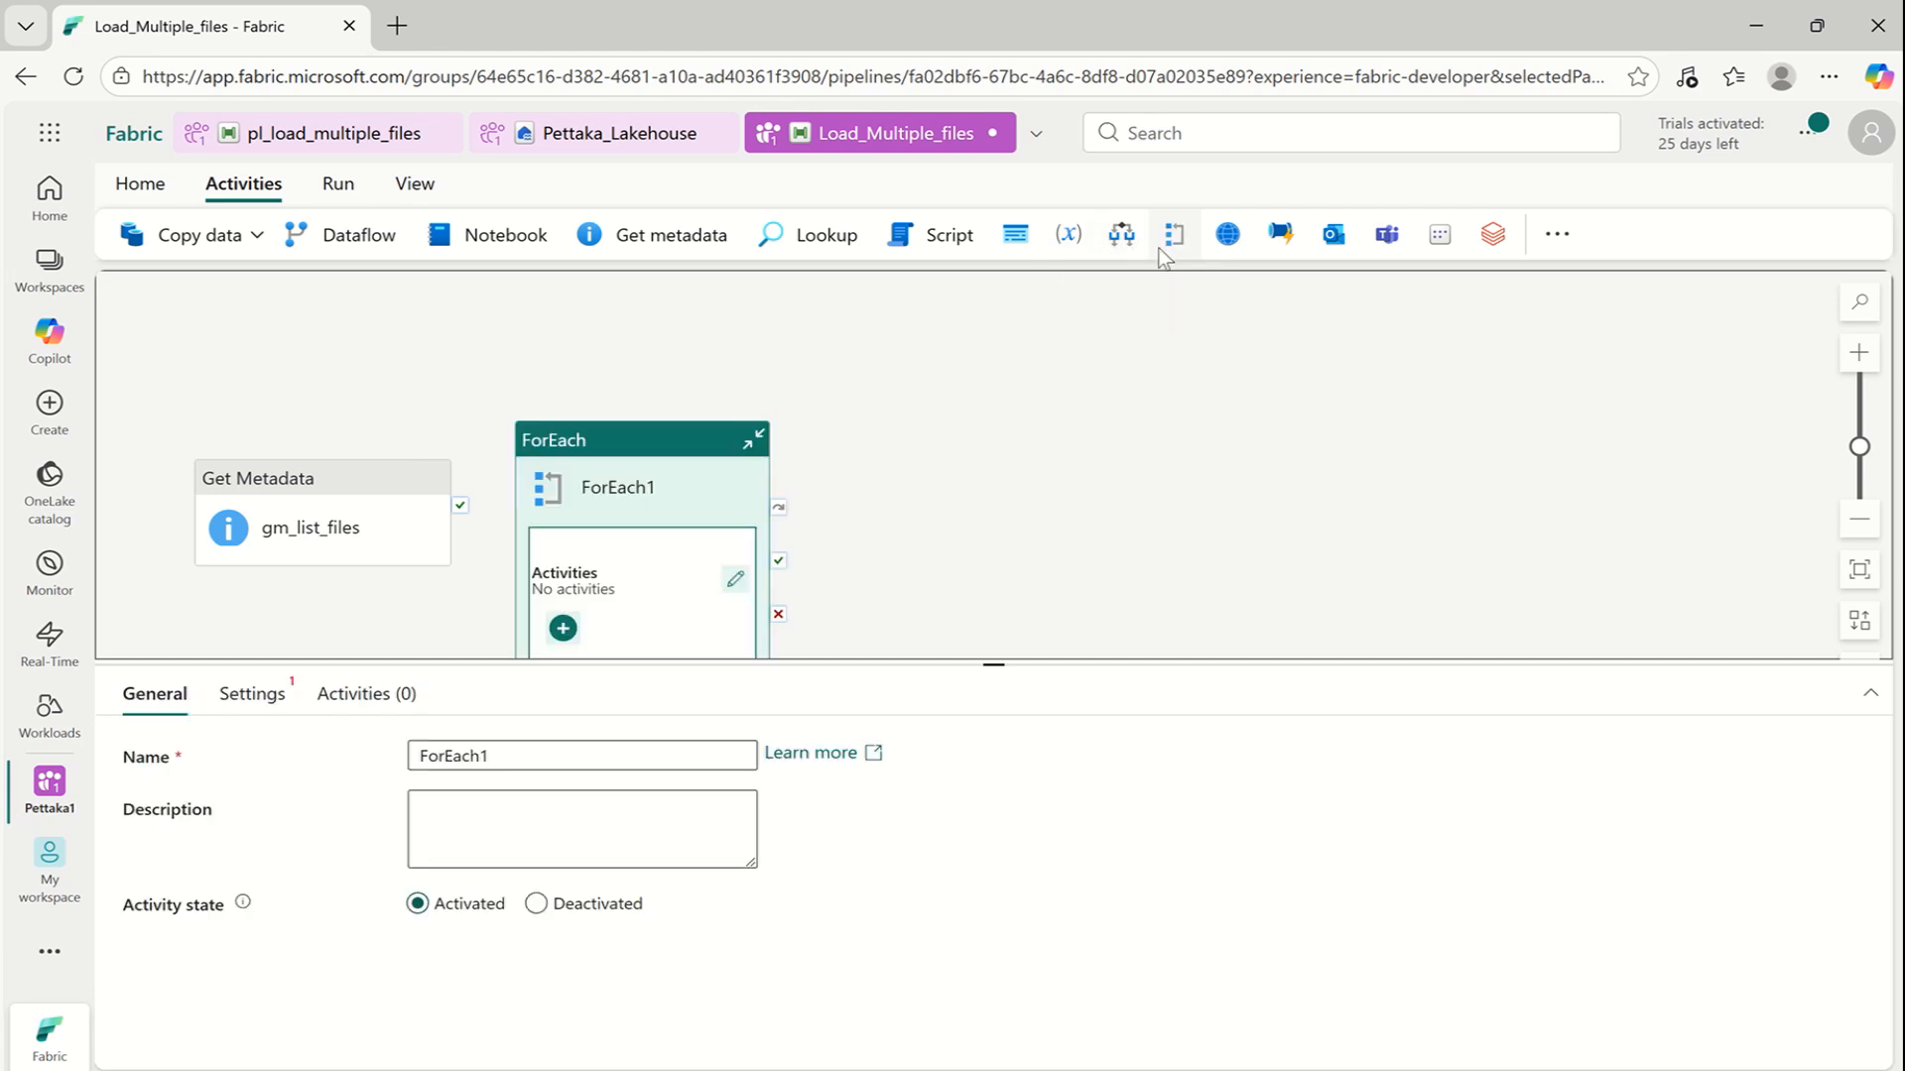
{"action": "left_click_drag", "start_coordinate": [640, 452], "coordinate": [645, 355]}
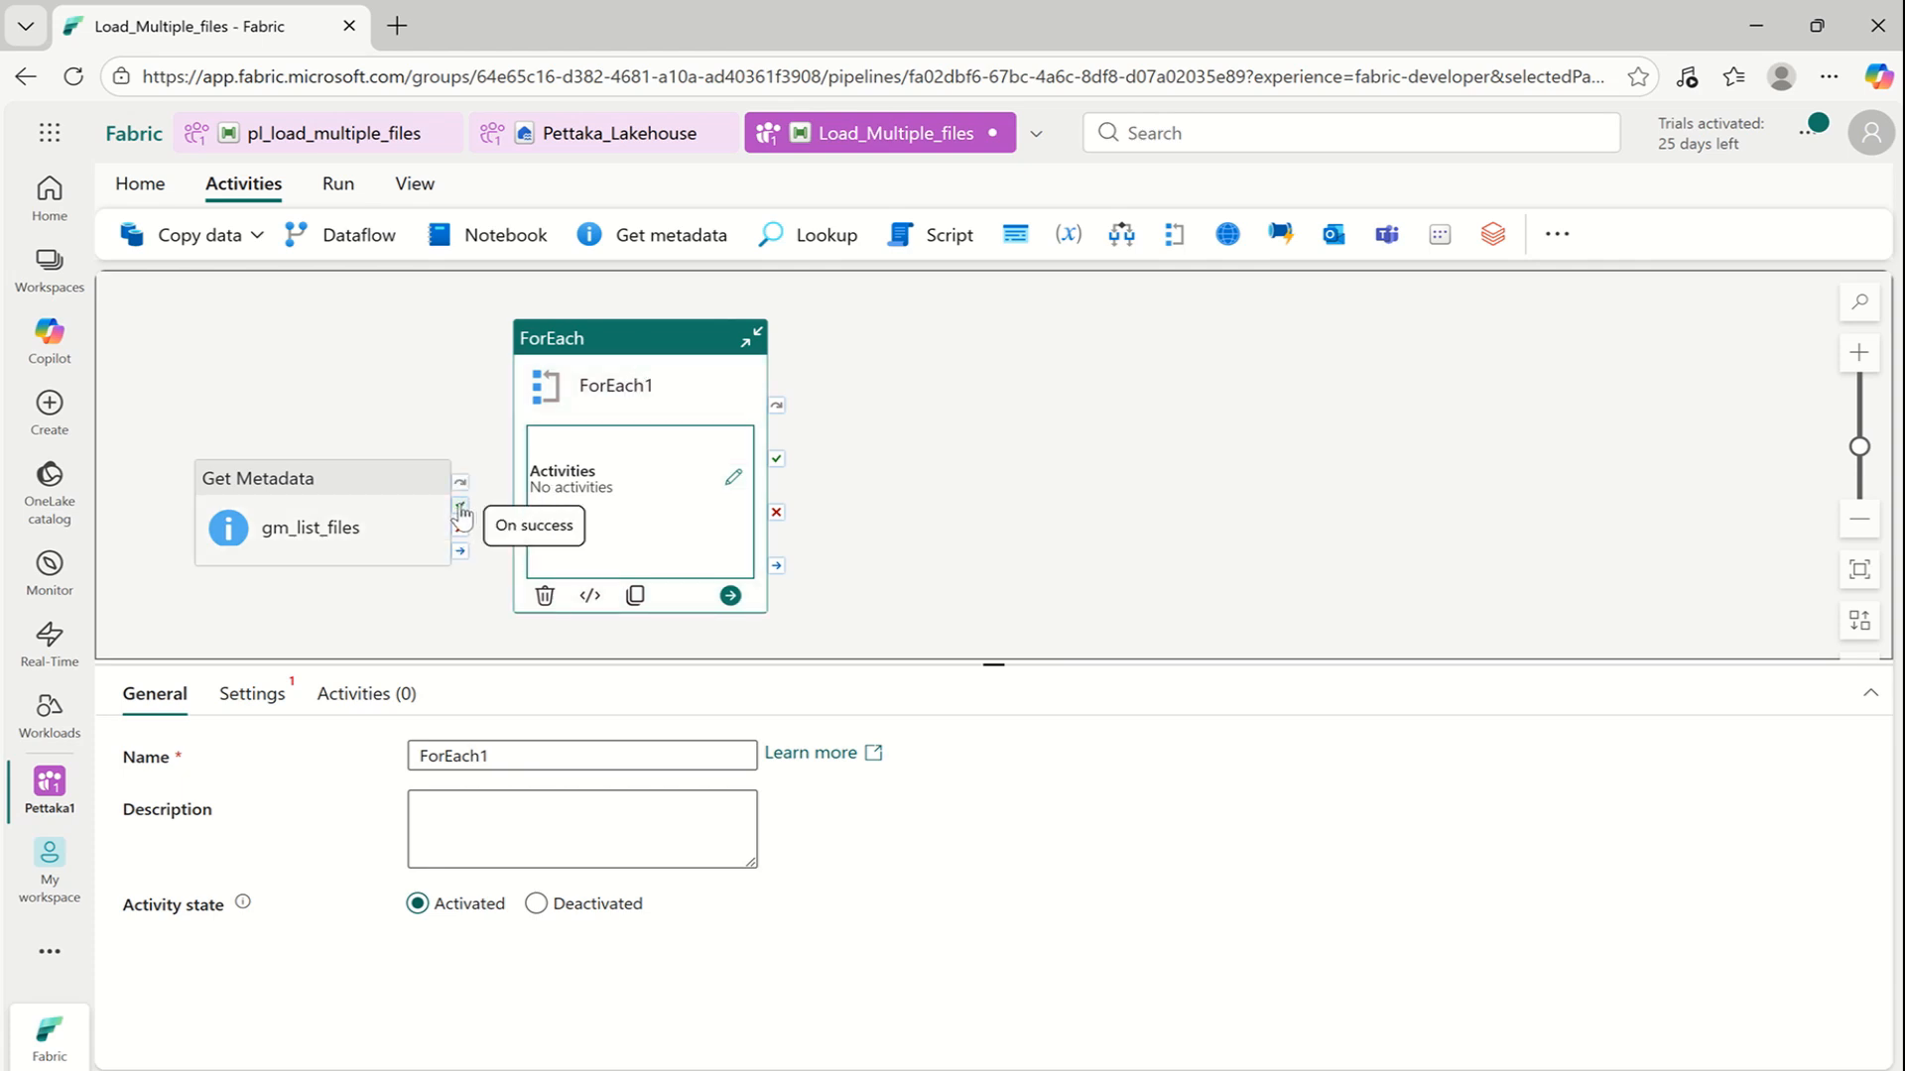
{"action": "left_click_drag", "start_coordinate": [461, 508], "coordinate": [555, 526]}
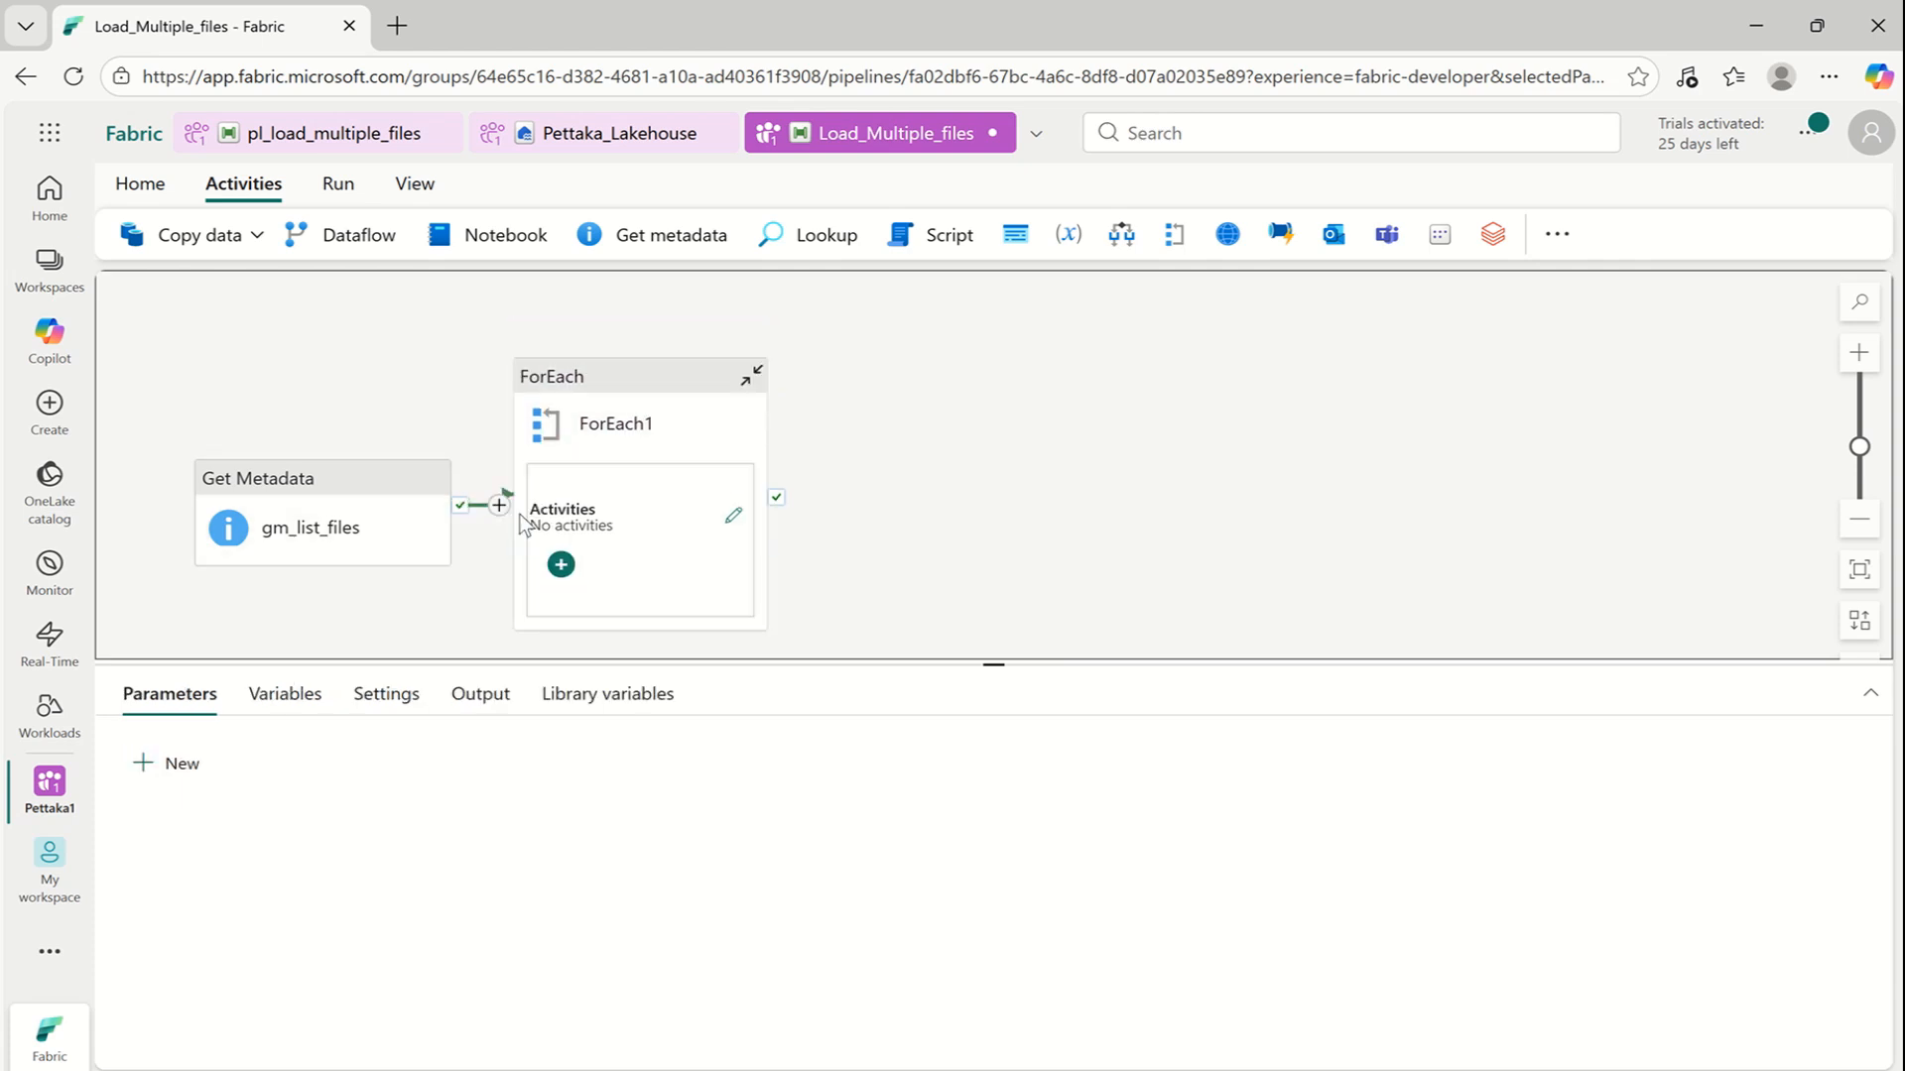
{"action": "left_click_drag", "start_coordinate": [640, 388], "coordinate": [694, 361]}
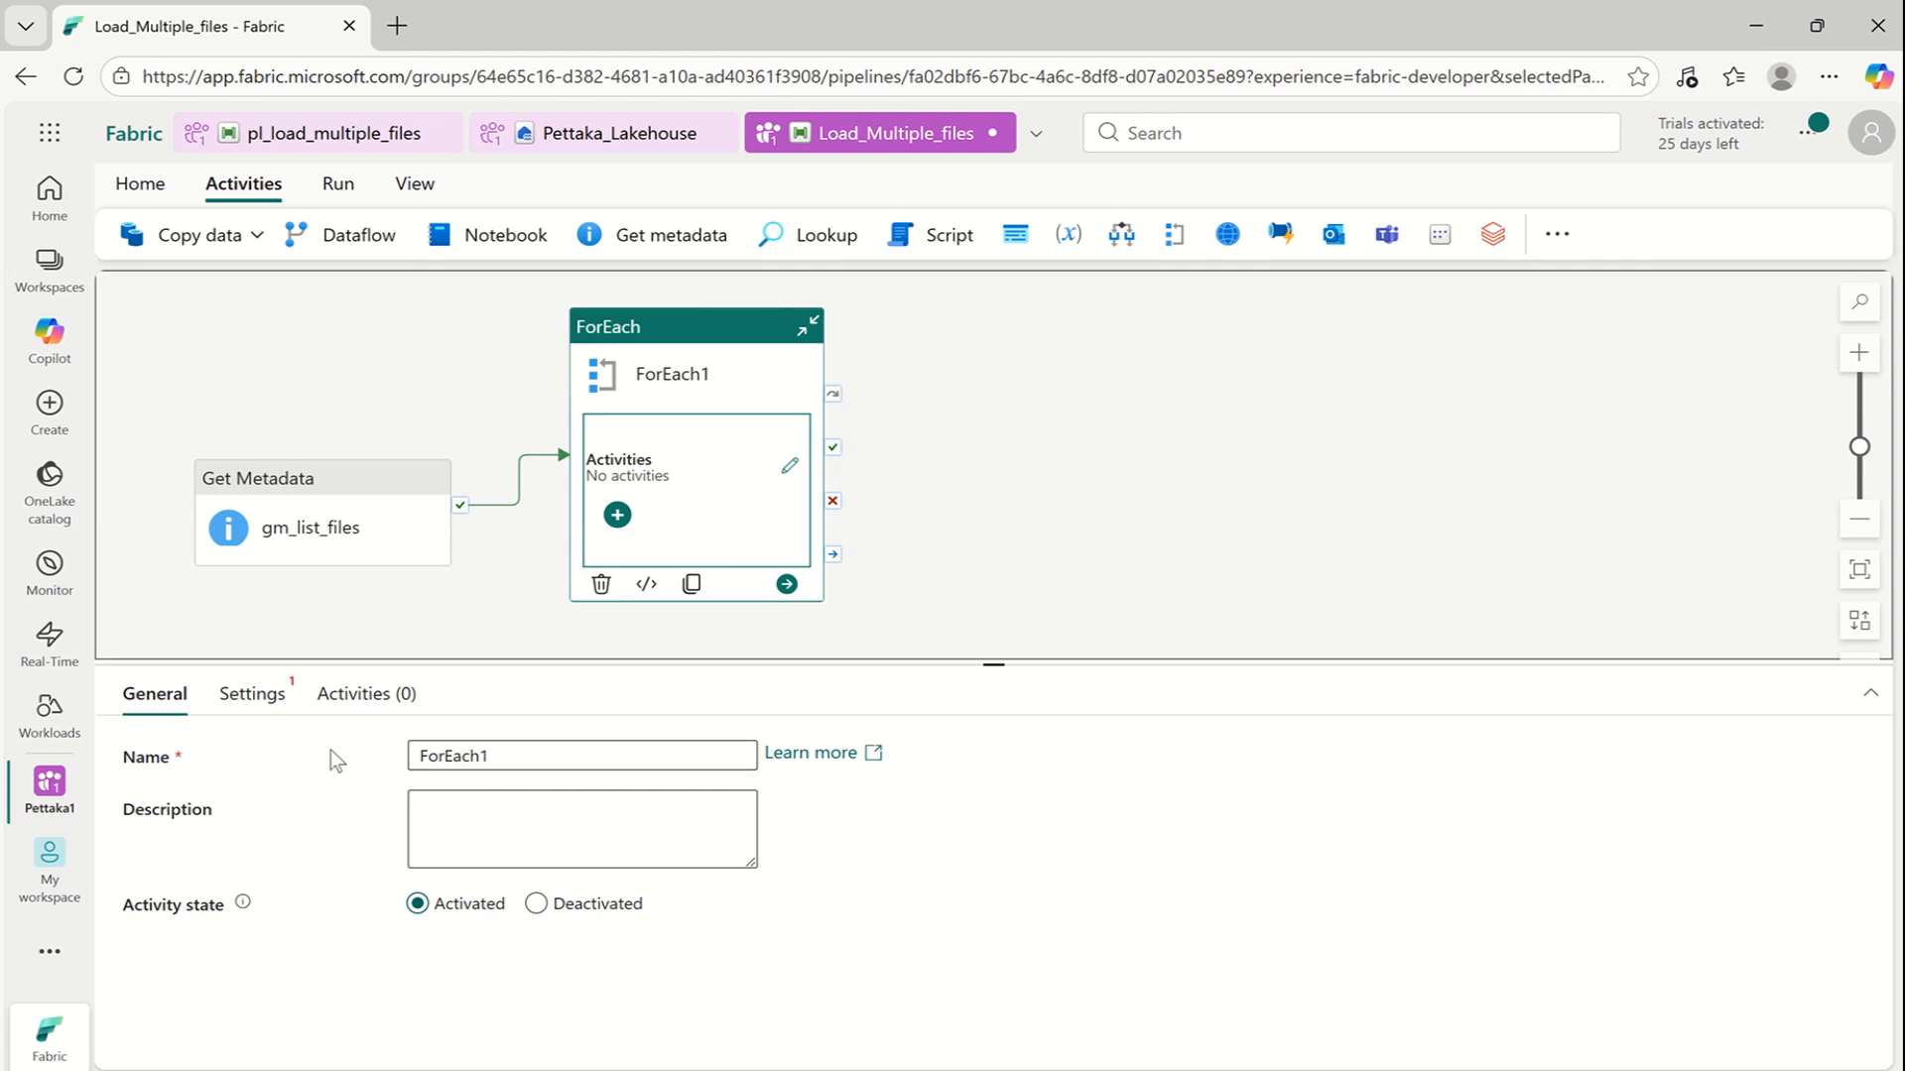
Turn on sequential execution in the ForEach activity's settings, and switch it off again
{"action": "left_click", "coordinate": [270, 702]}
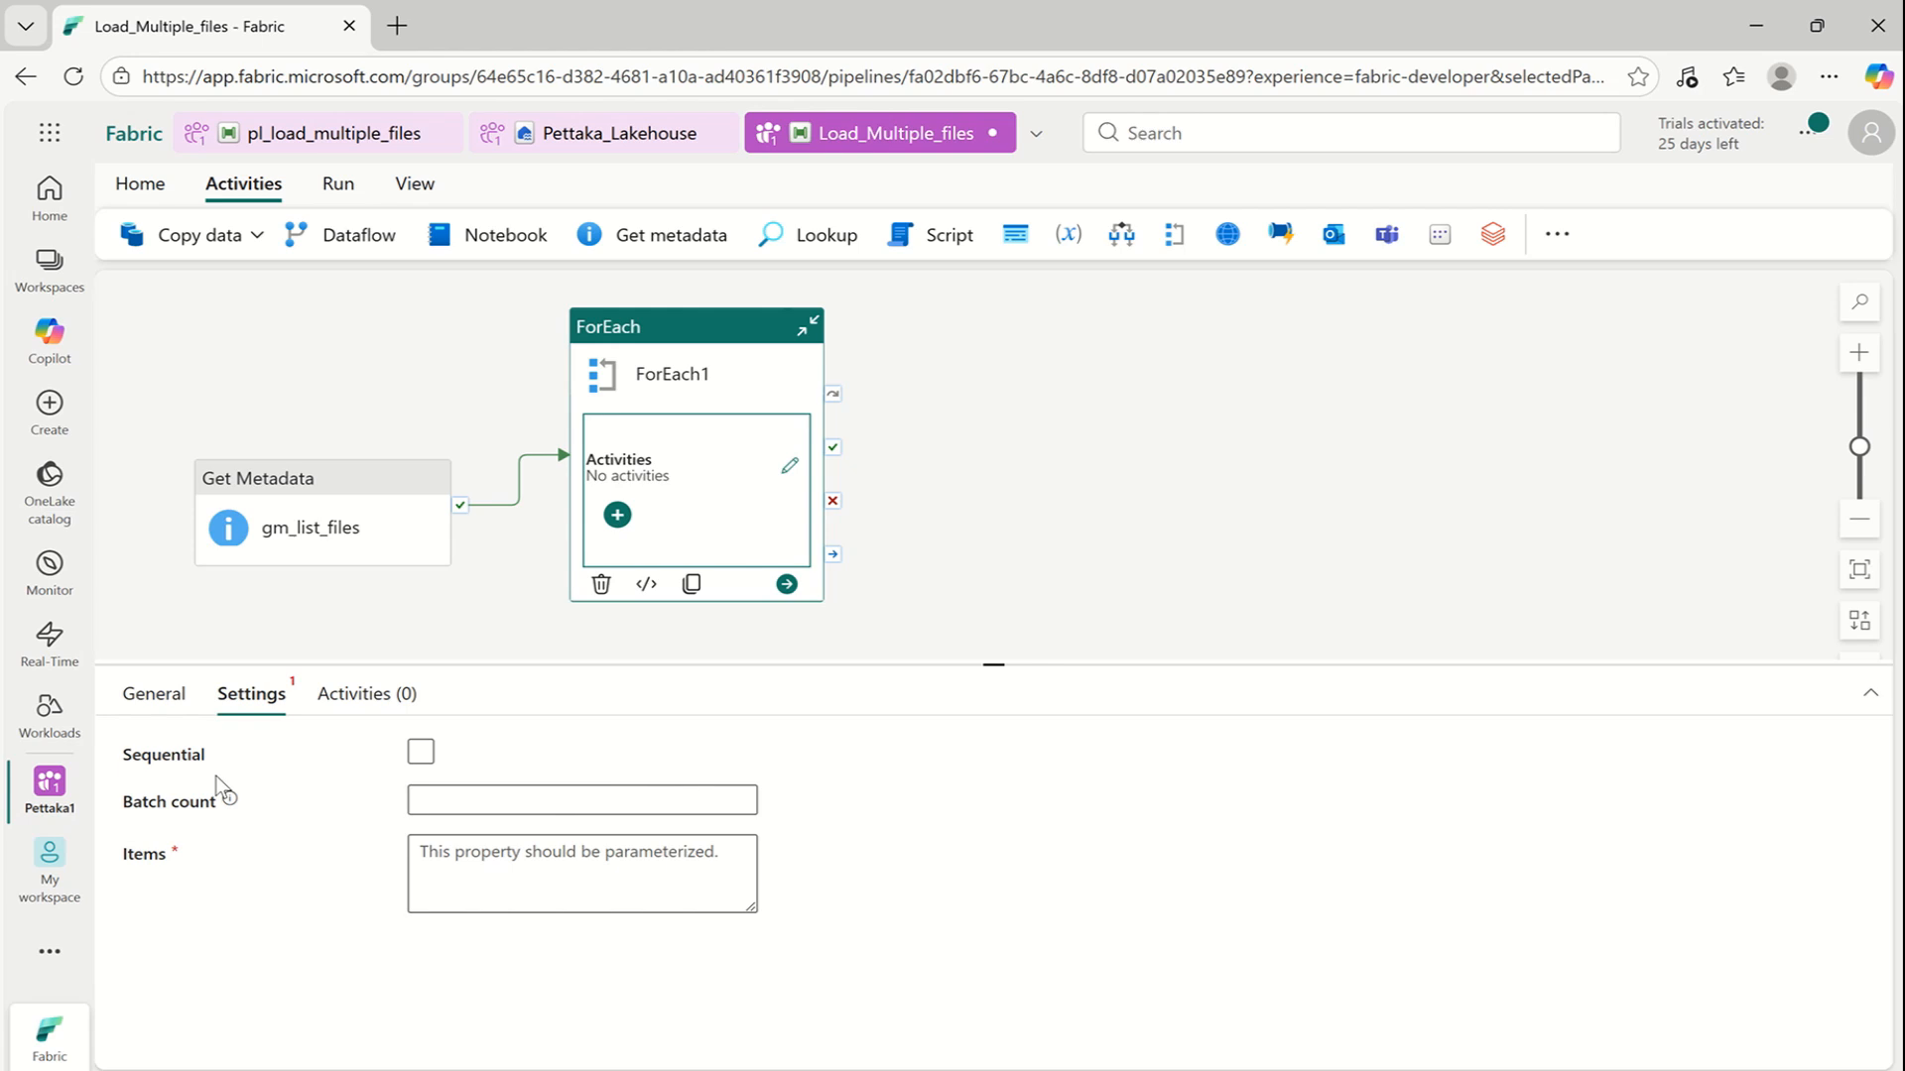
{"action": "left_click", "coordinate": [423, 758]}
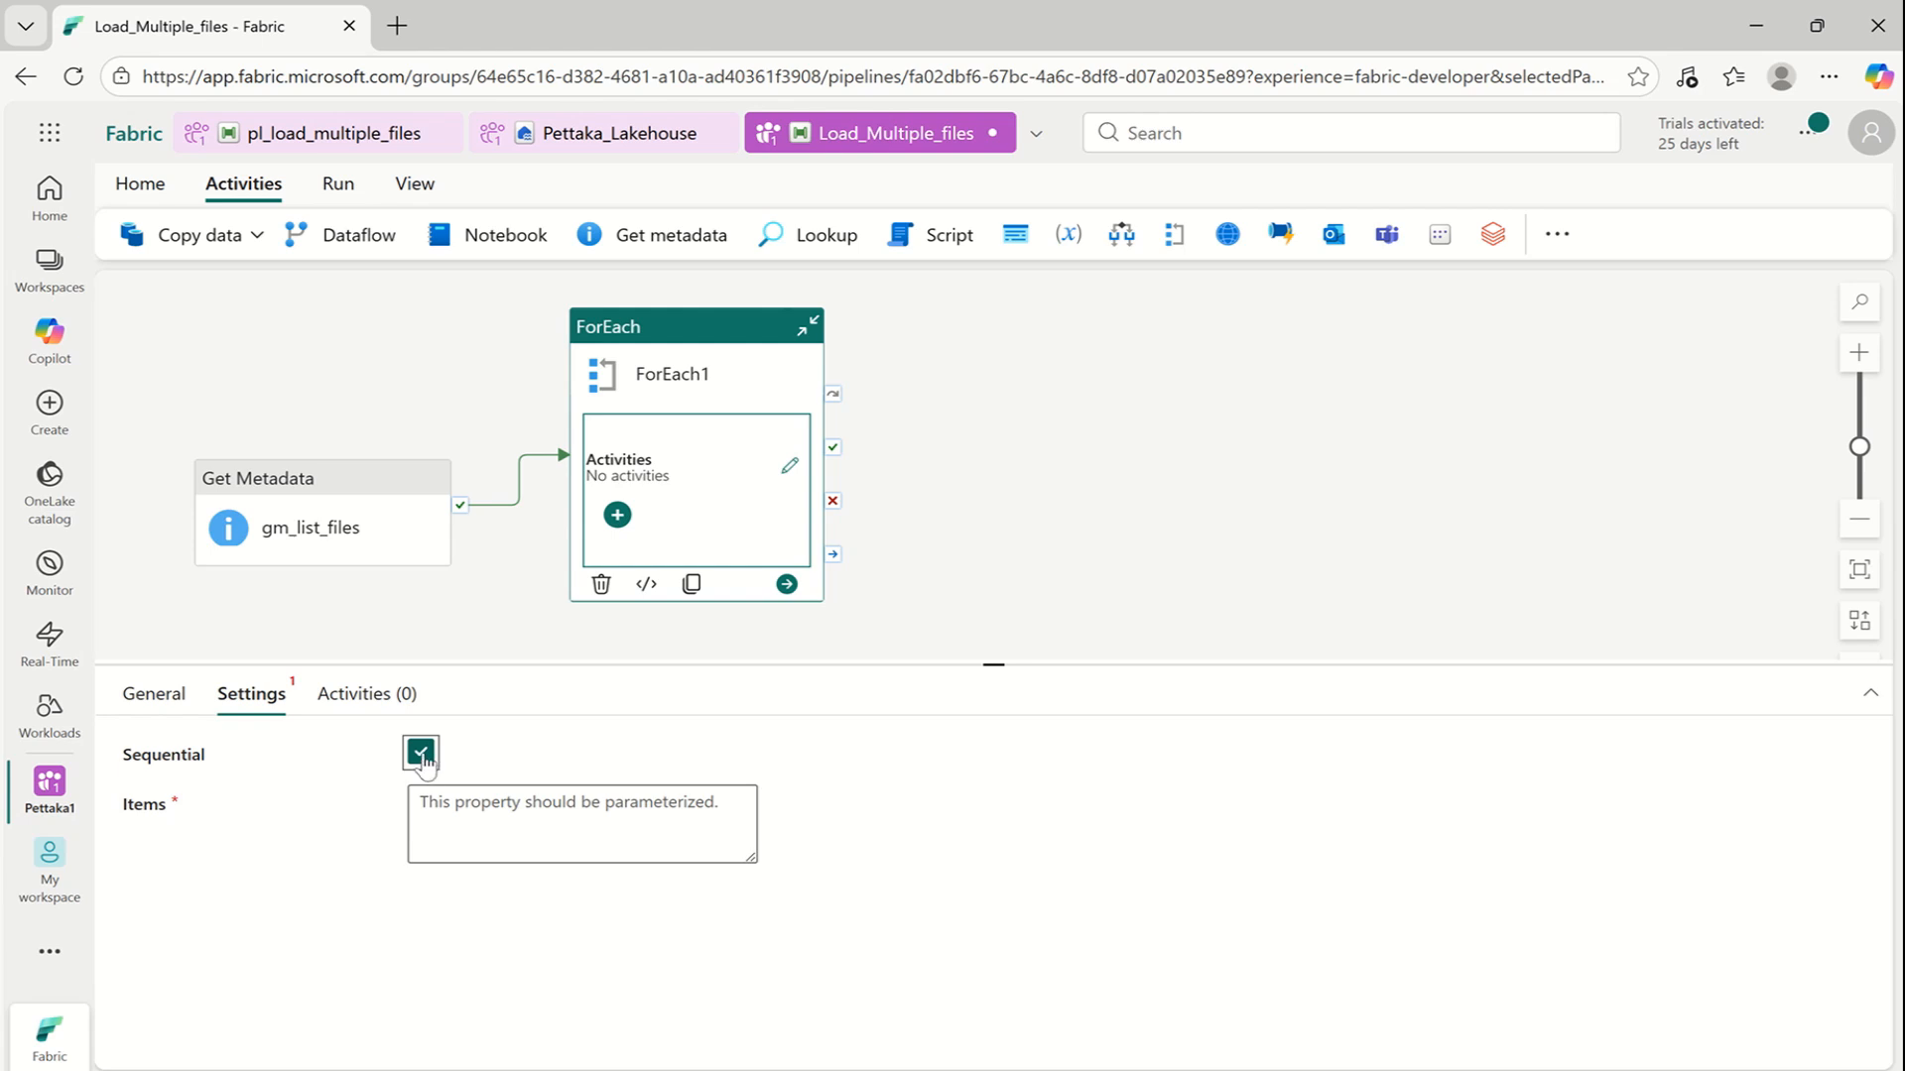
{"action": "left_click", "coordinate": [422, 756]}
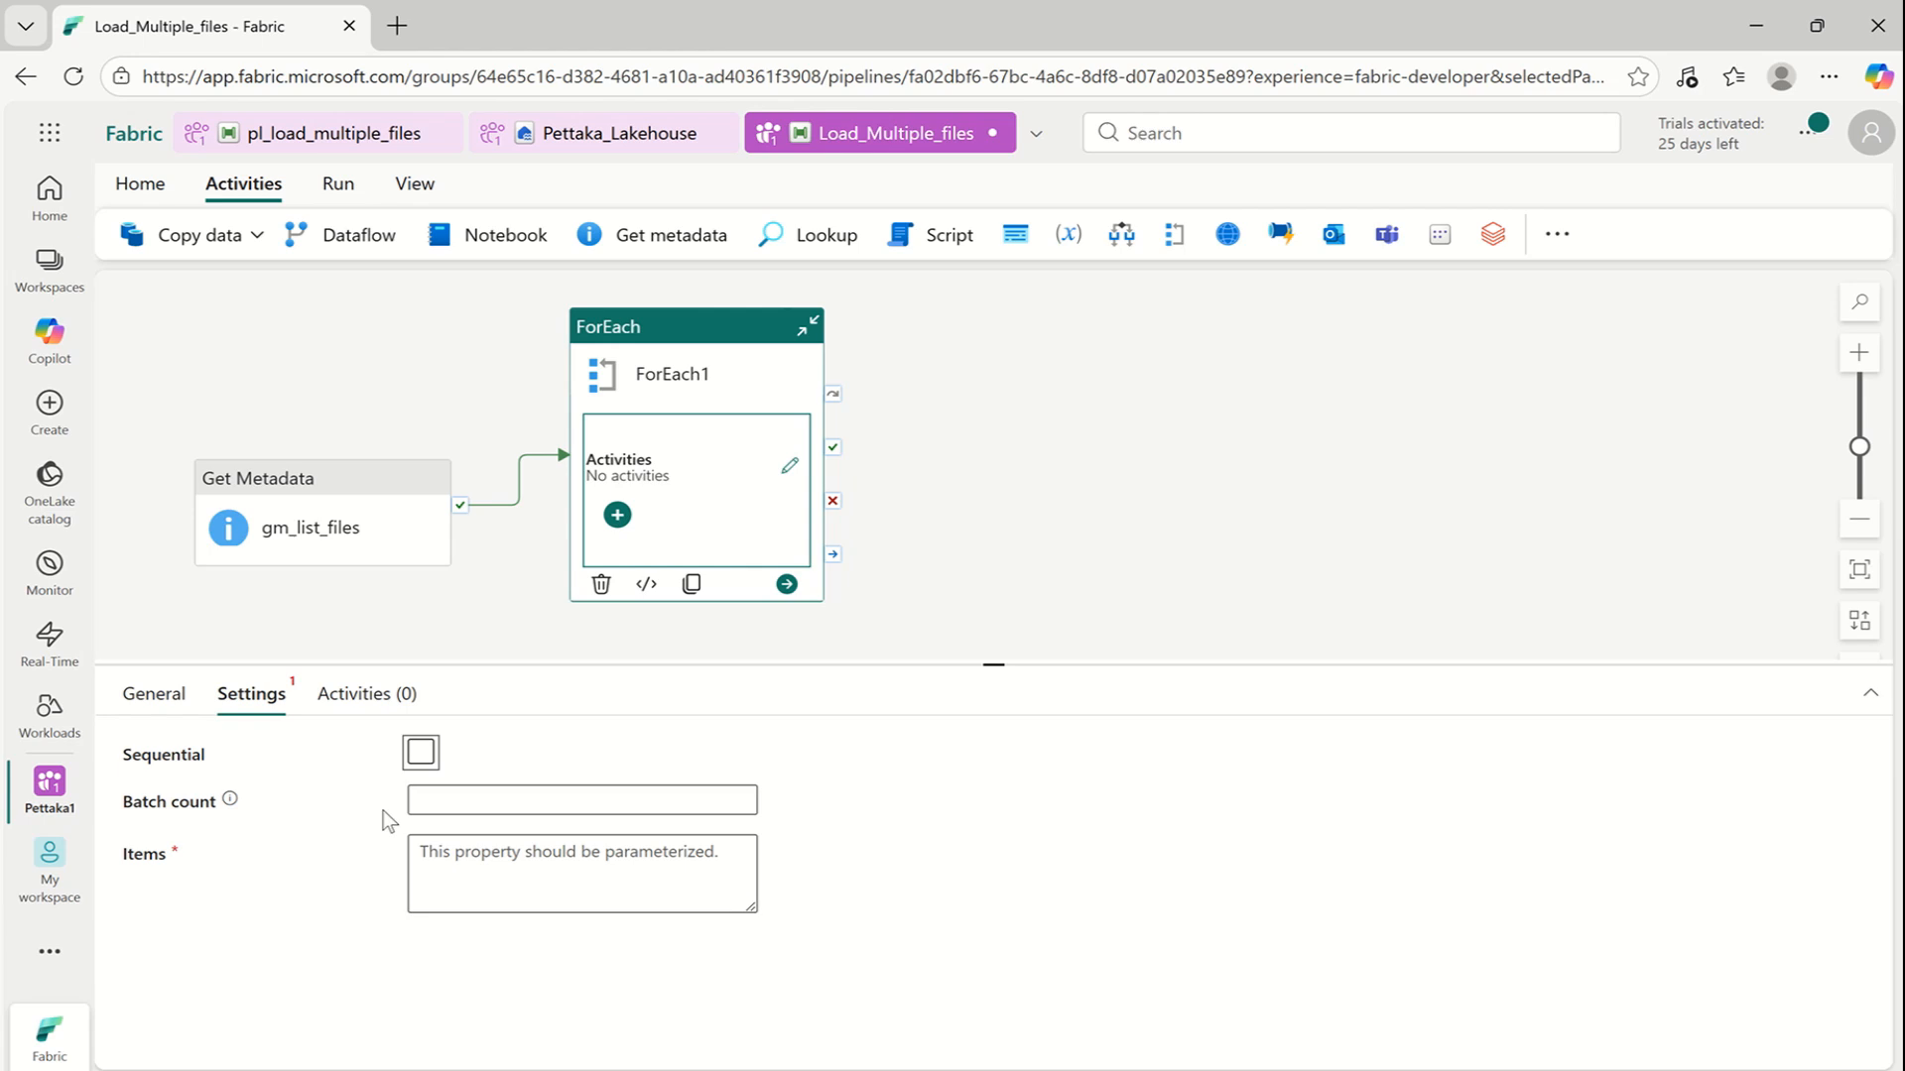
{"action": "left_click", "coordinate": [441, 791]}
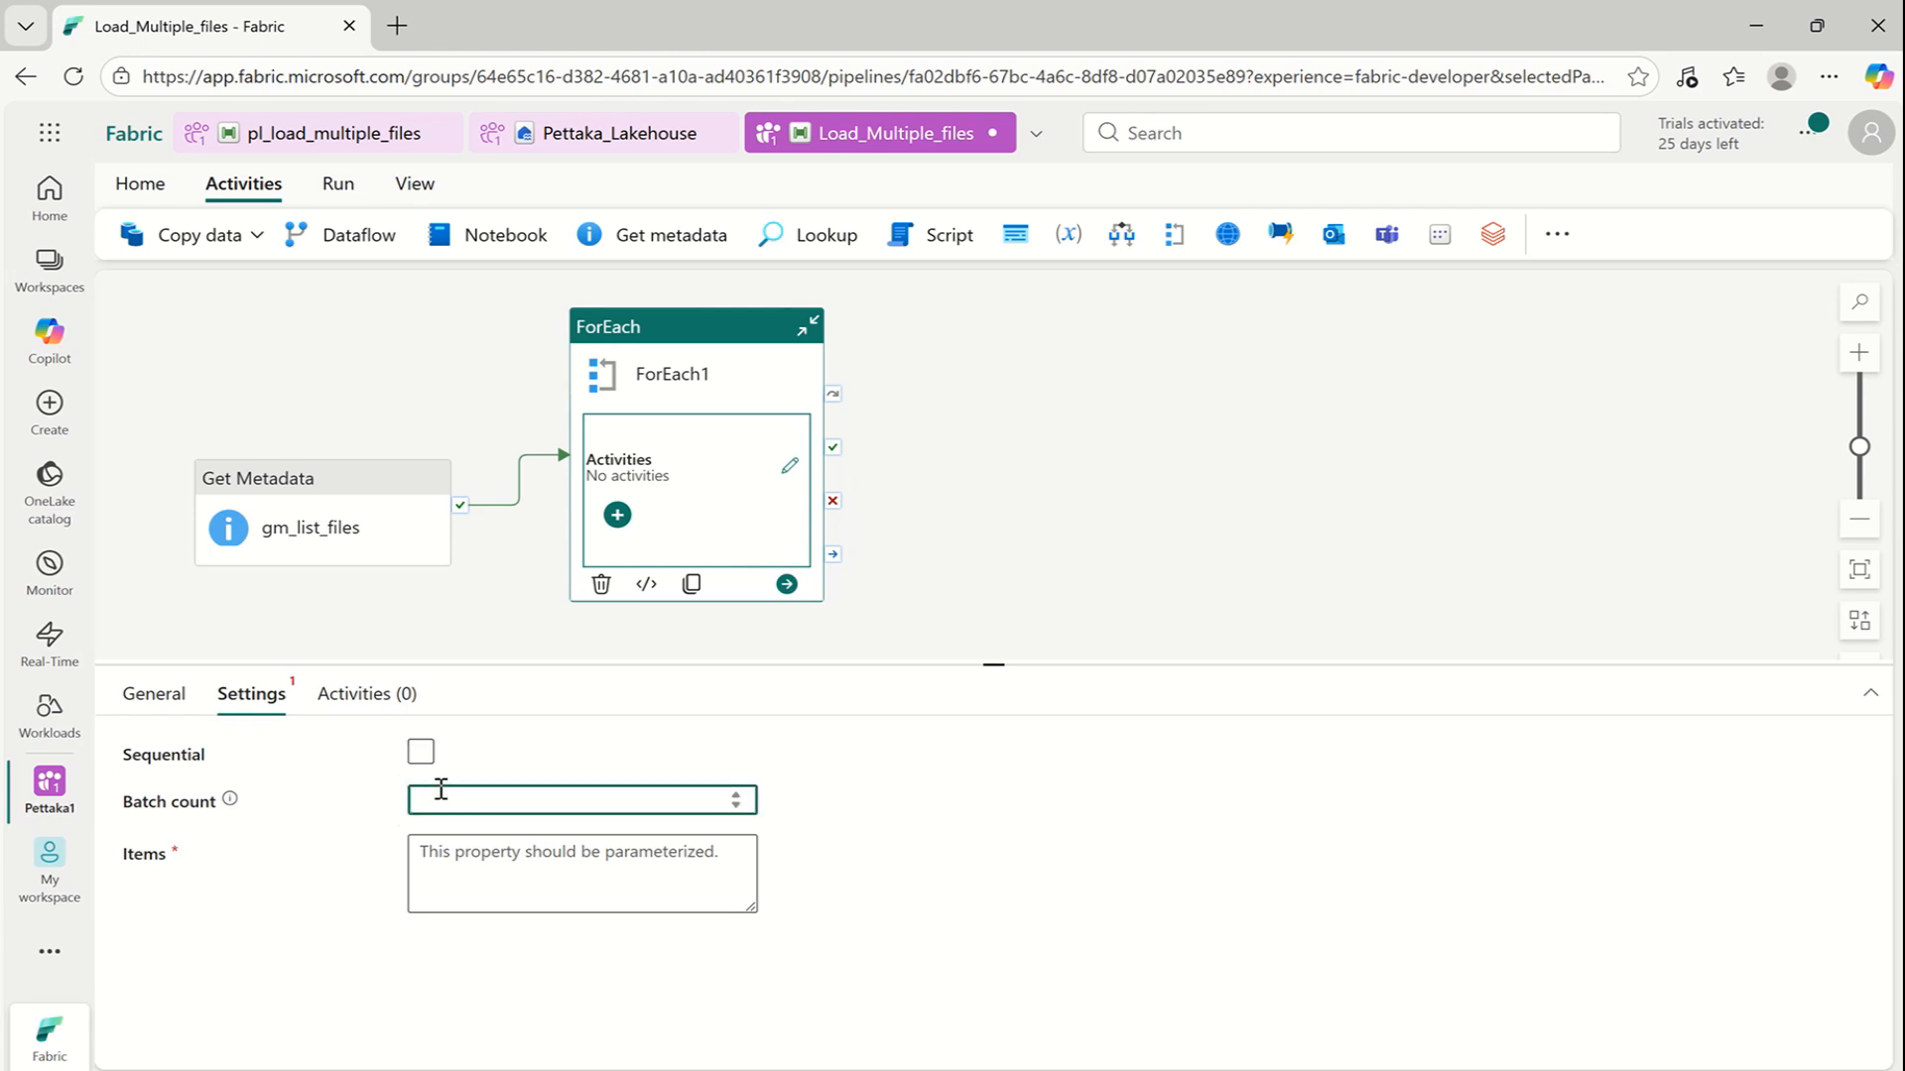
{"action": "type", "text": "3"}
{"action": "key", "text": "BackSpace"}
{"action": "left_click", "coordinate": [420, 756]}
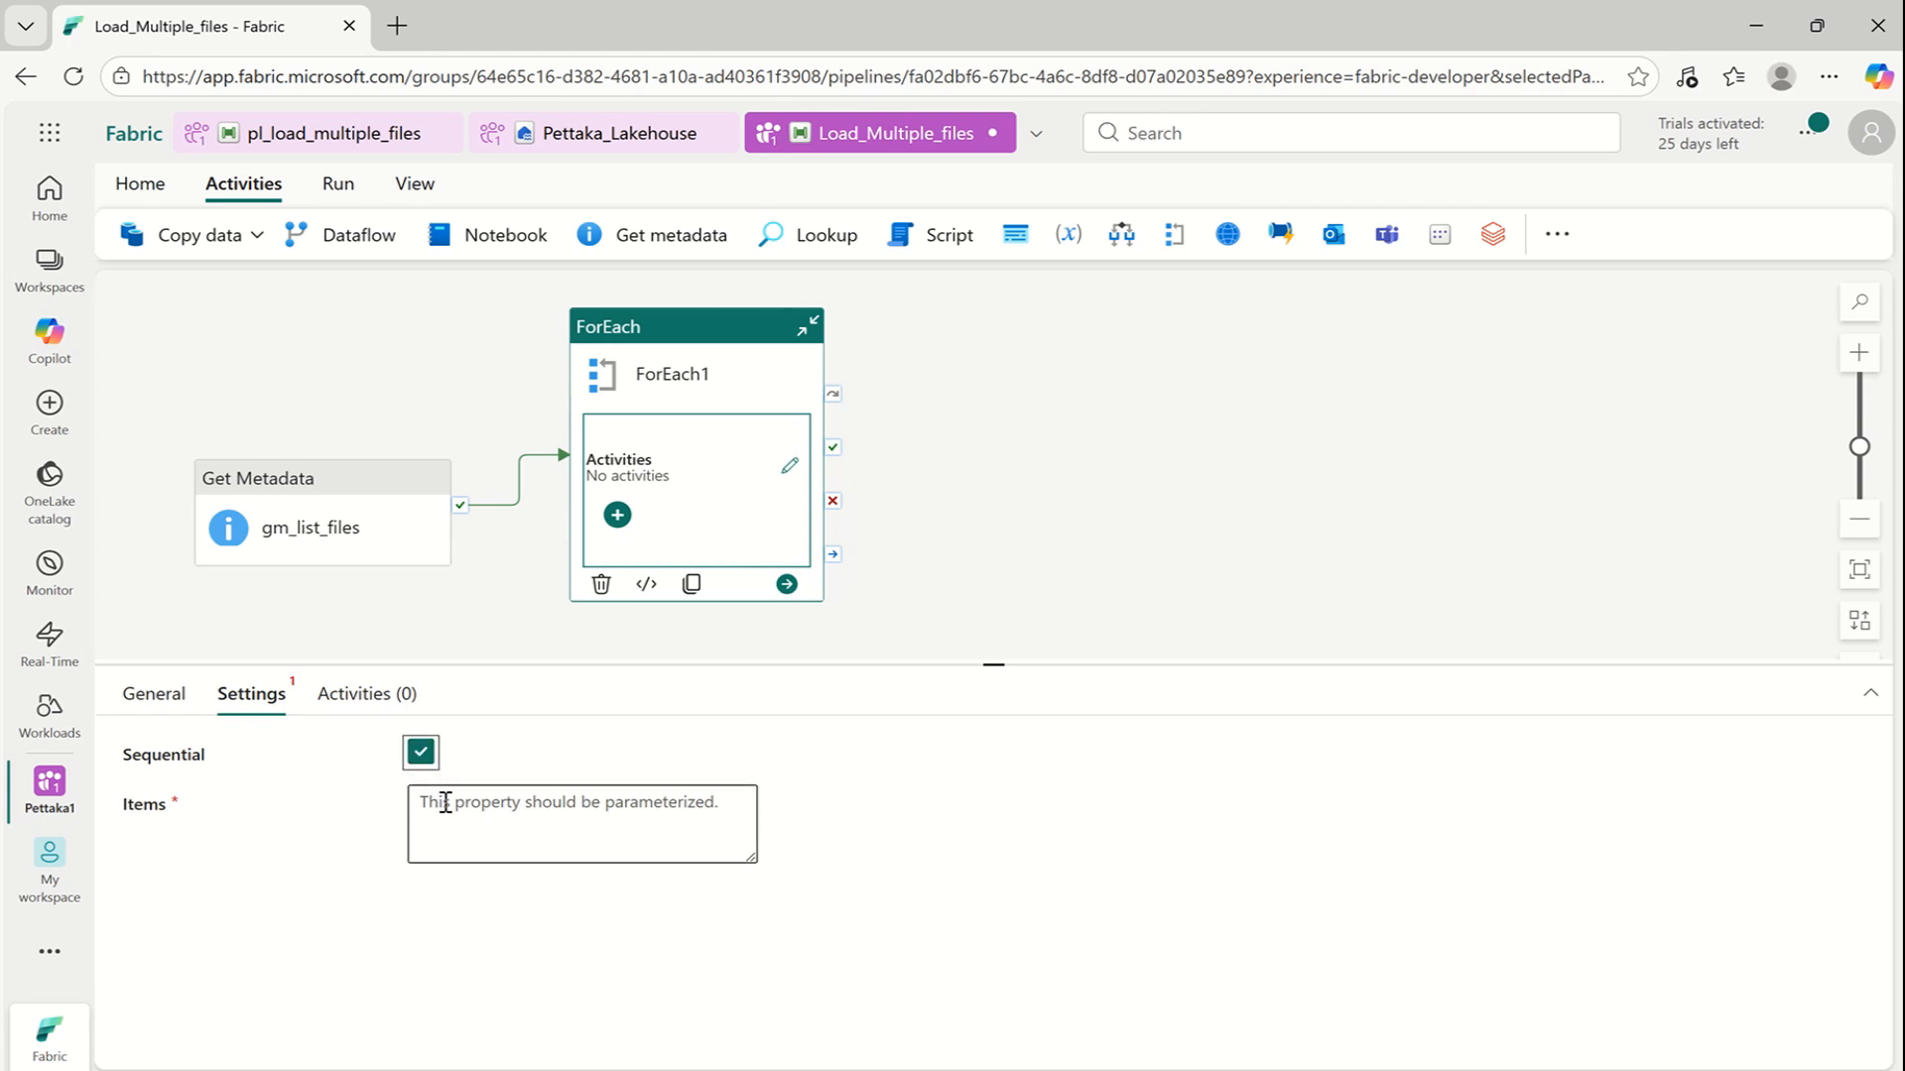
{"action": "left_click", "coordinate": [452, 806]}
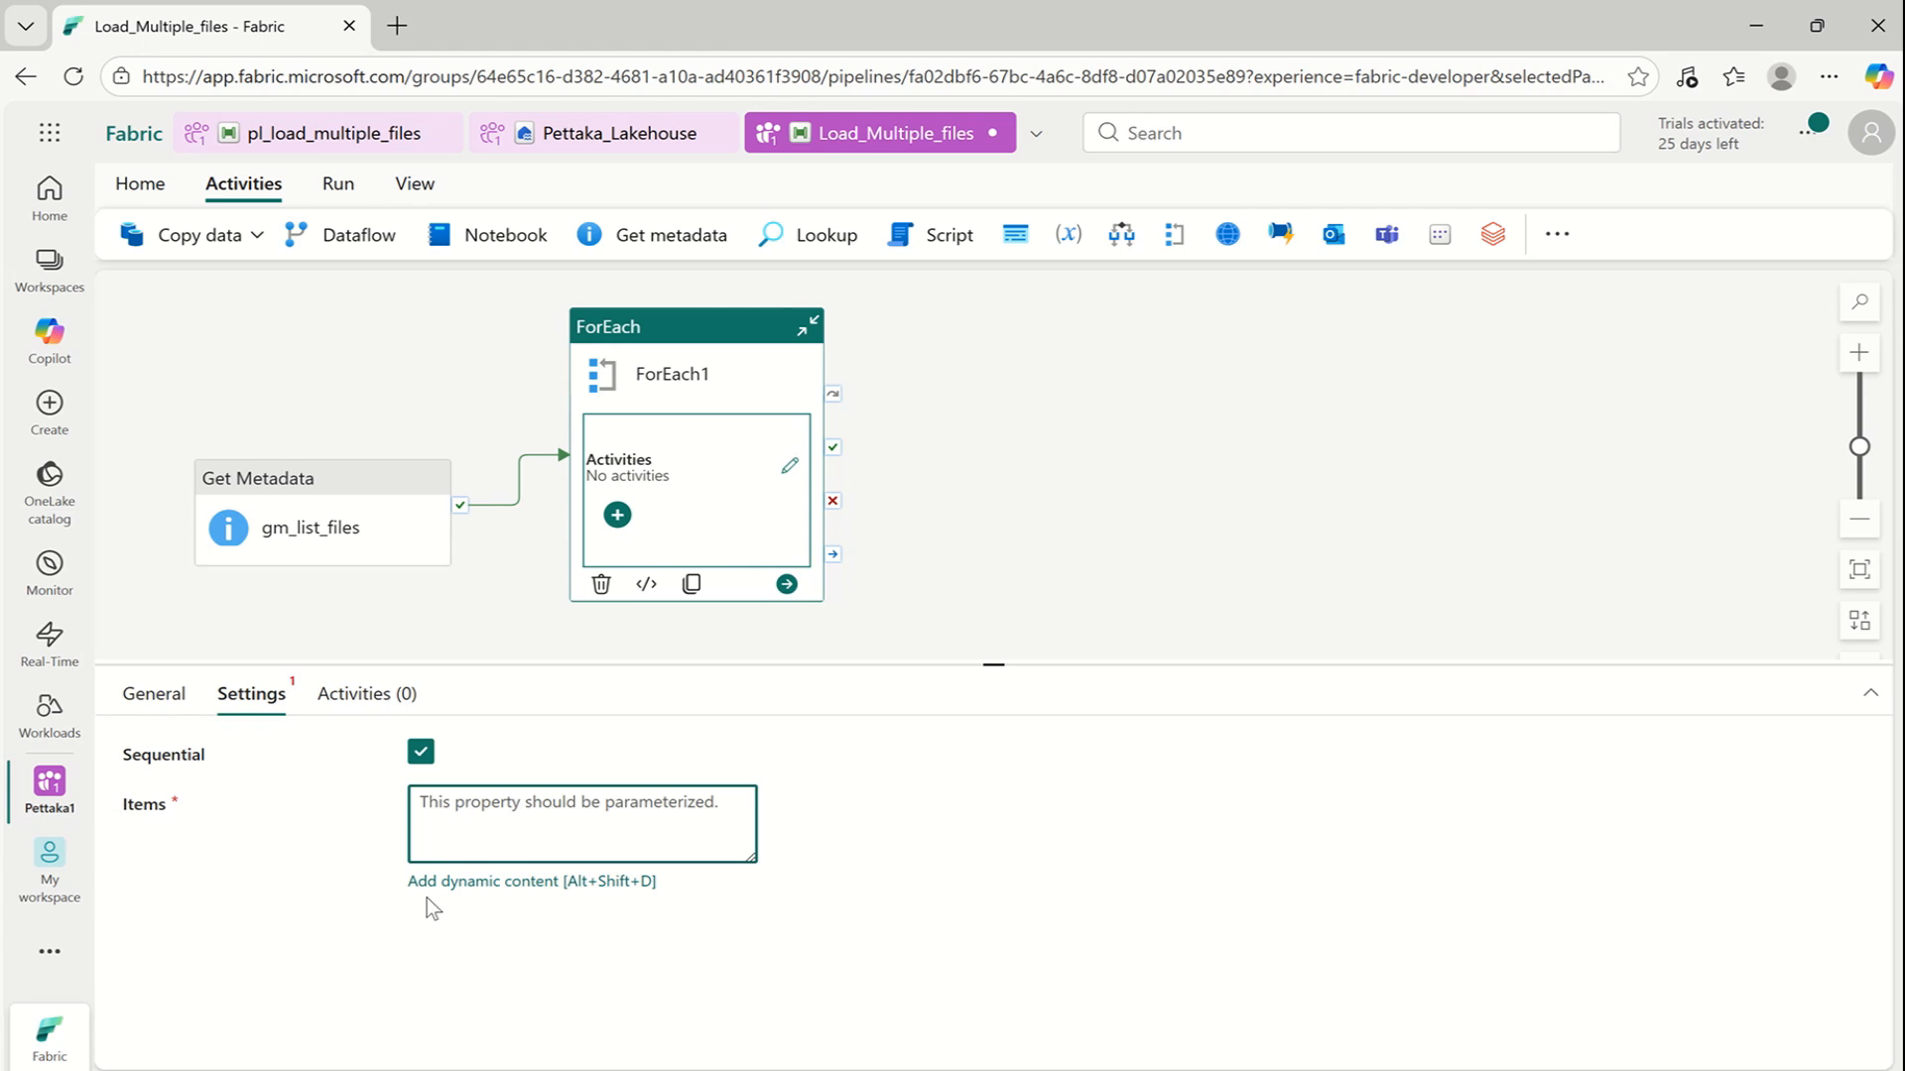
{"action": "left_click", "coordinate": [466, 883]}
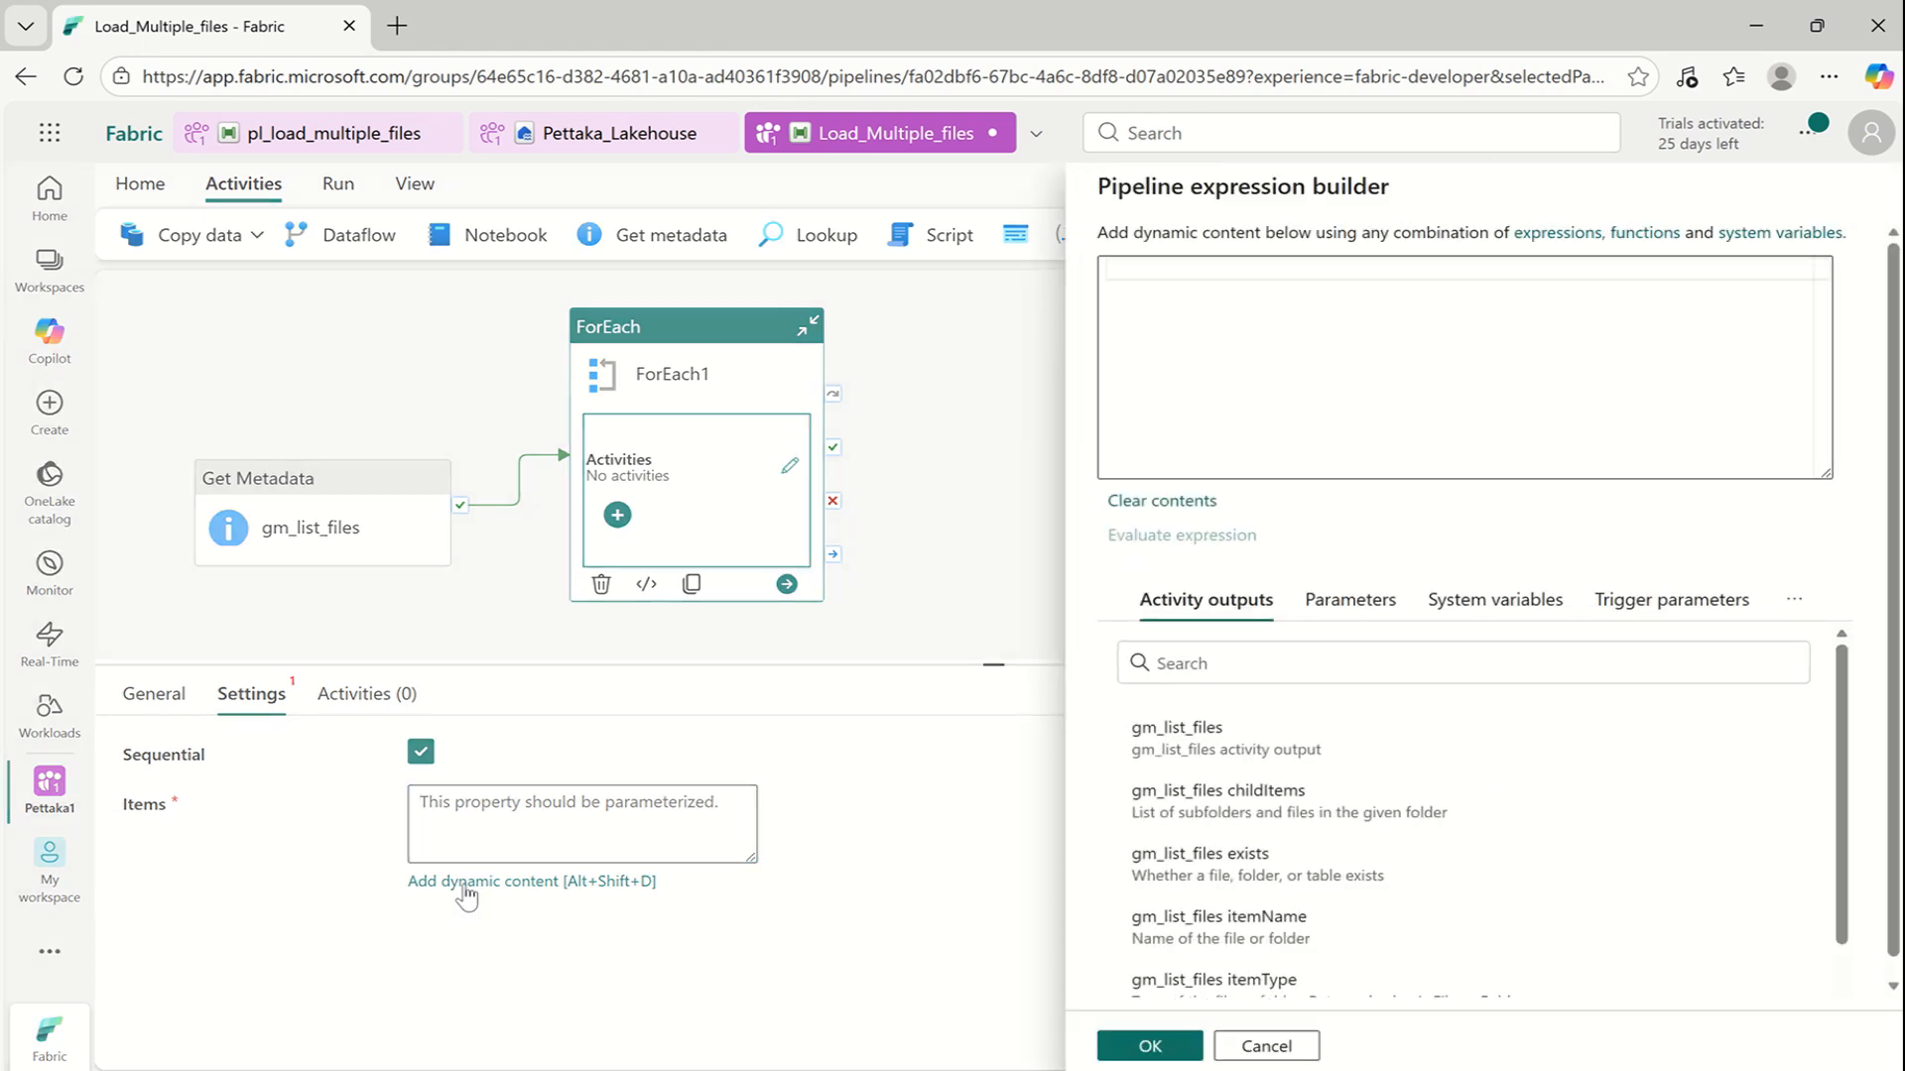
{"action": "left_click", "coordinate": [1207, 312]}
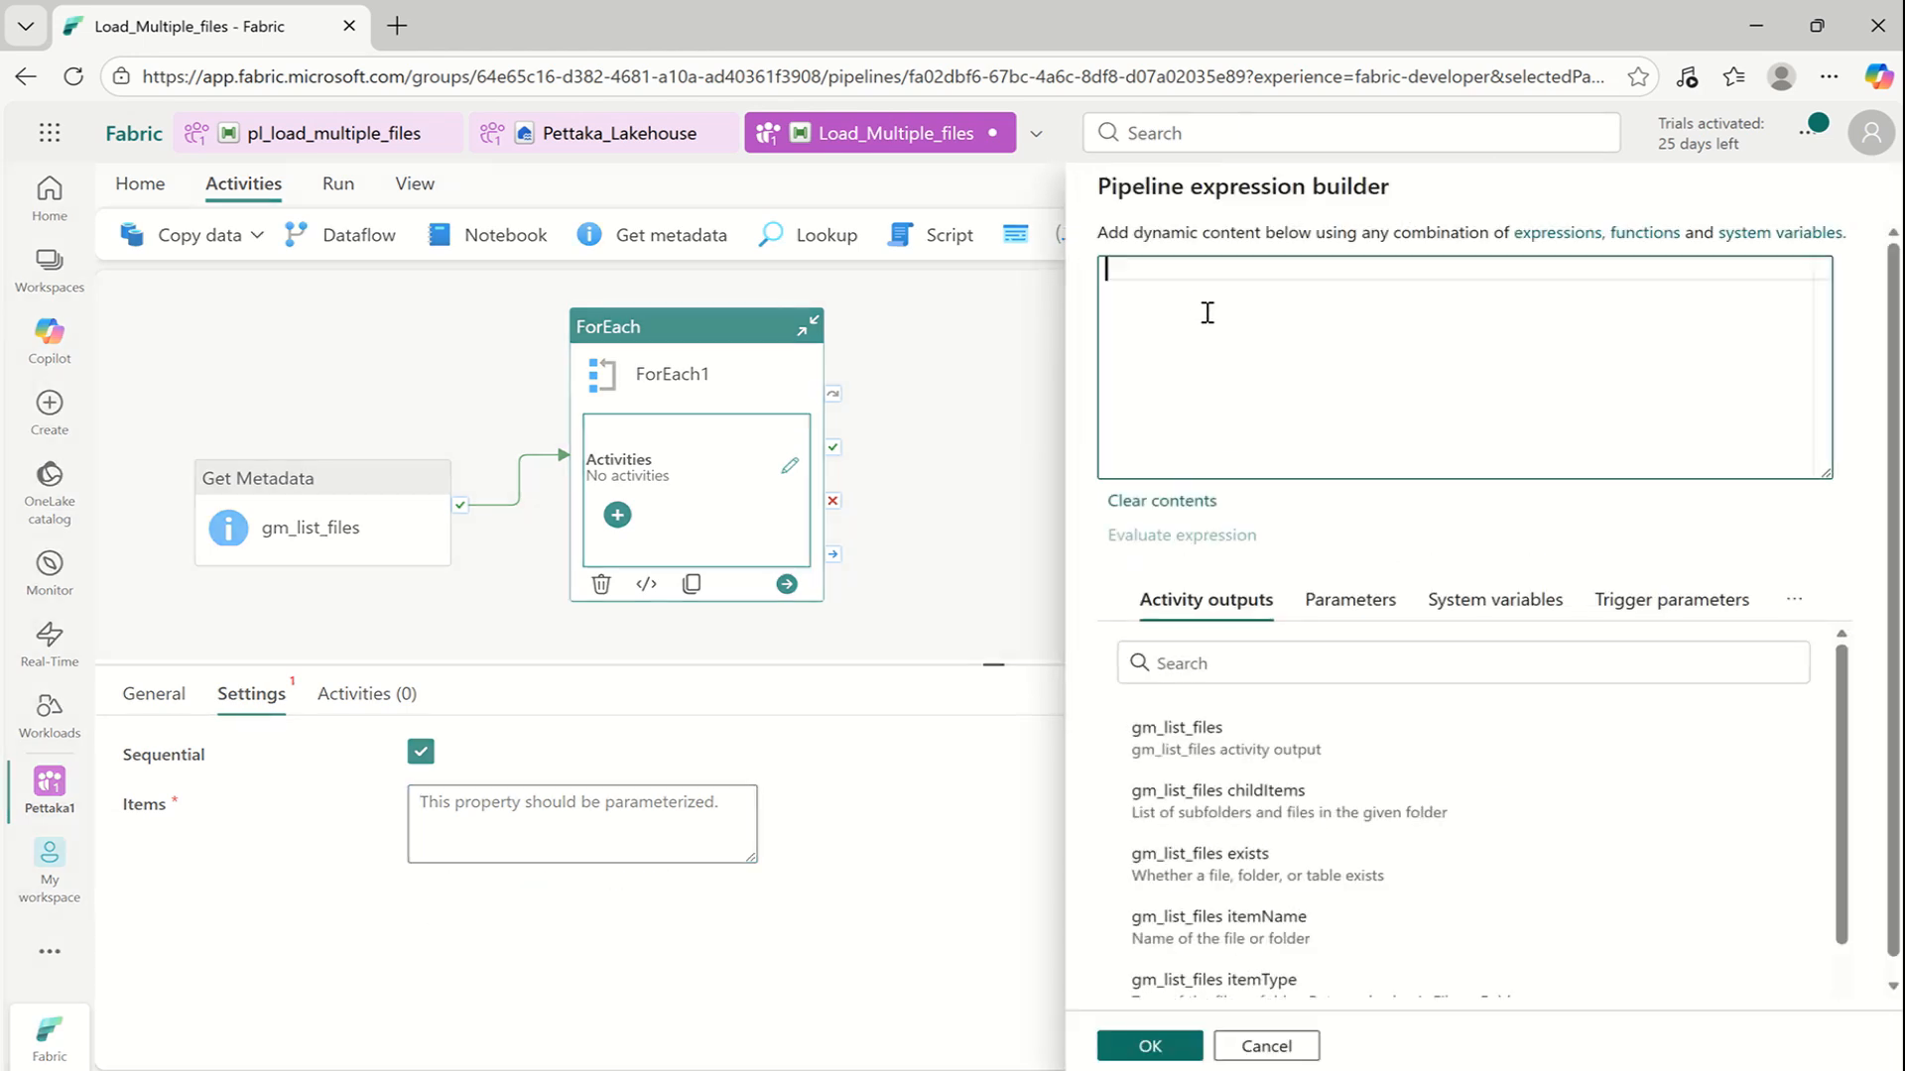
{"action": "type", "text": "@ac"}
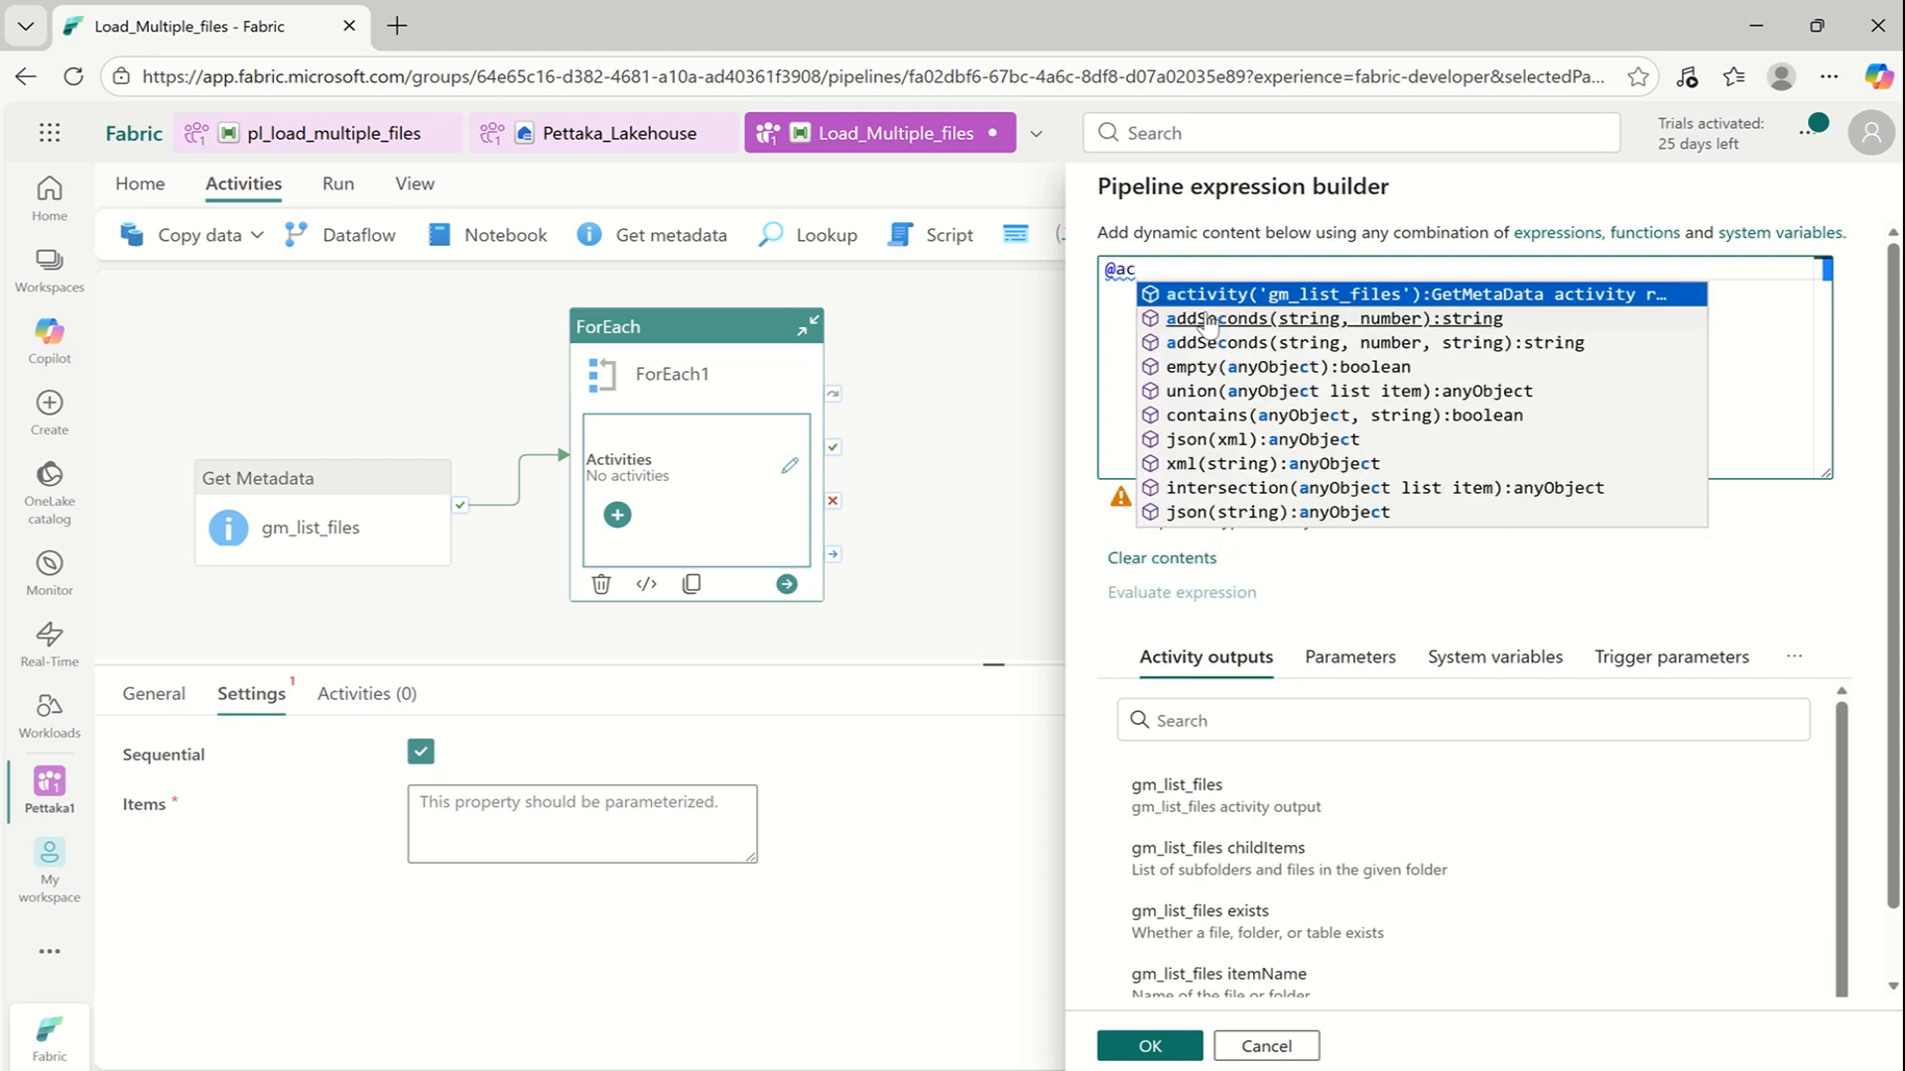
{"action": "type", "text": "tivity"}
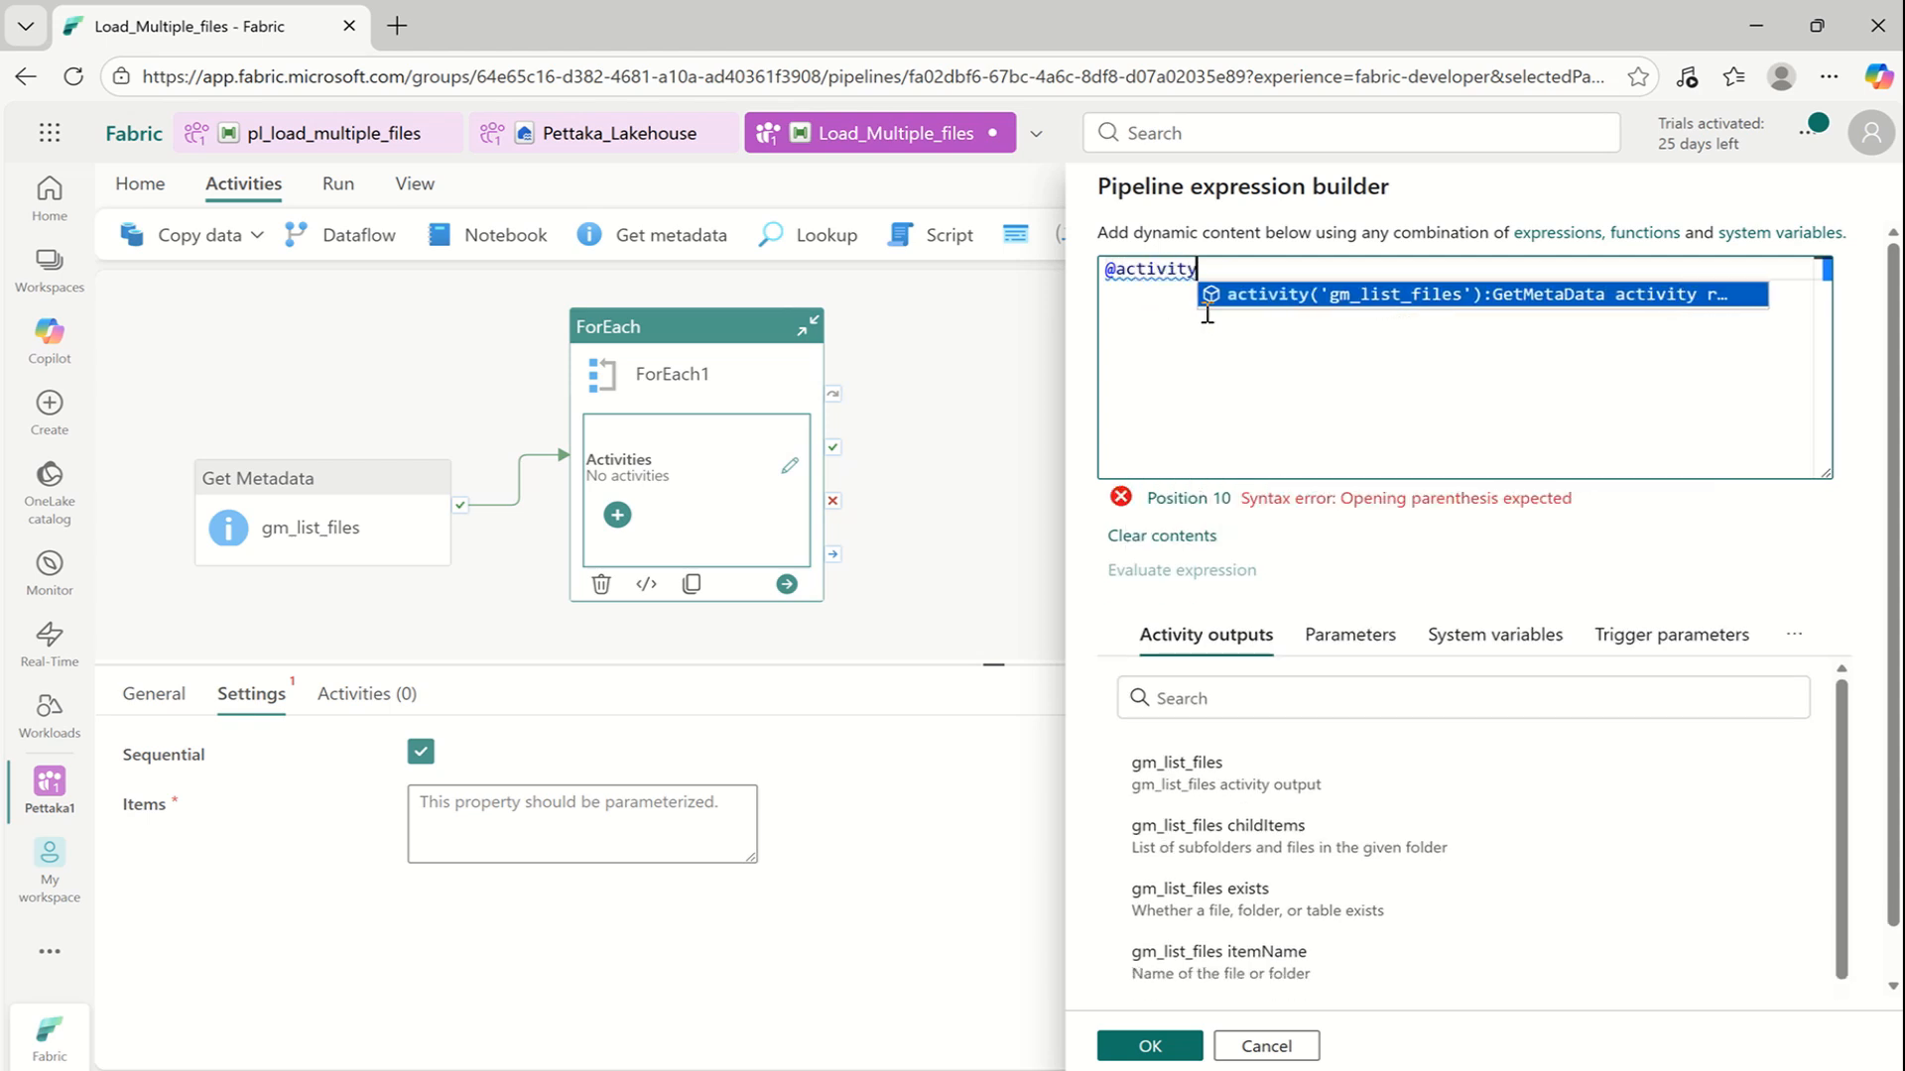
{"action": "left_click", "coordinate": [1208, 300]}
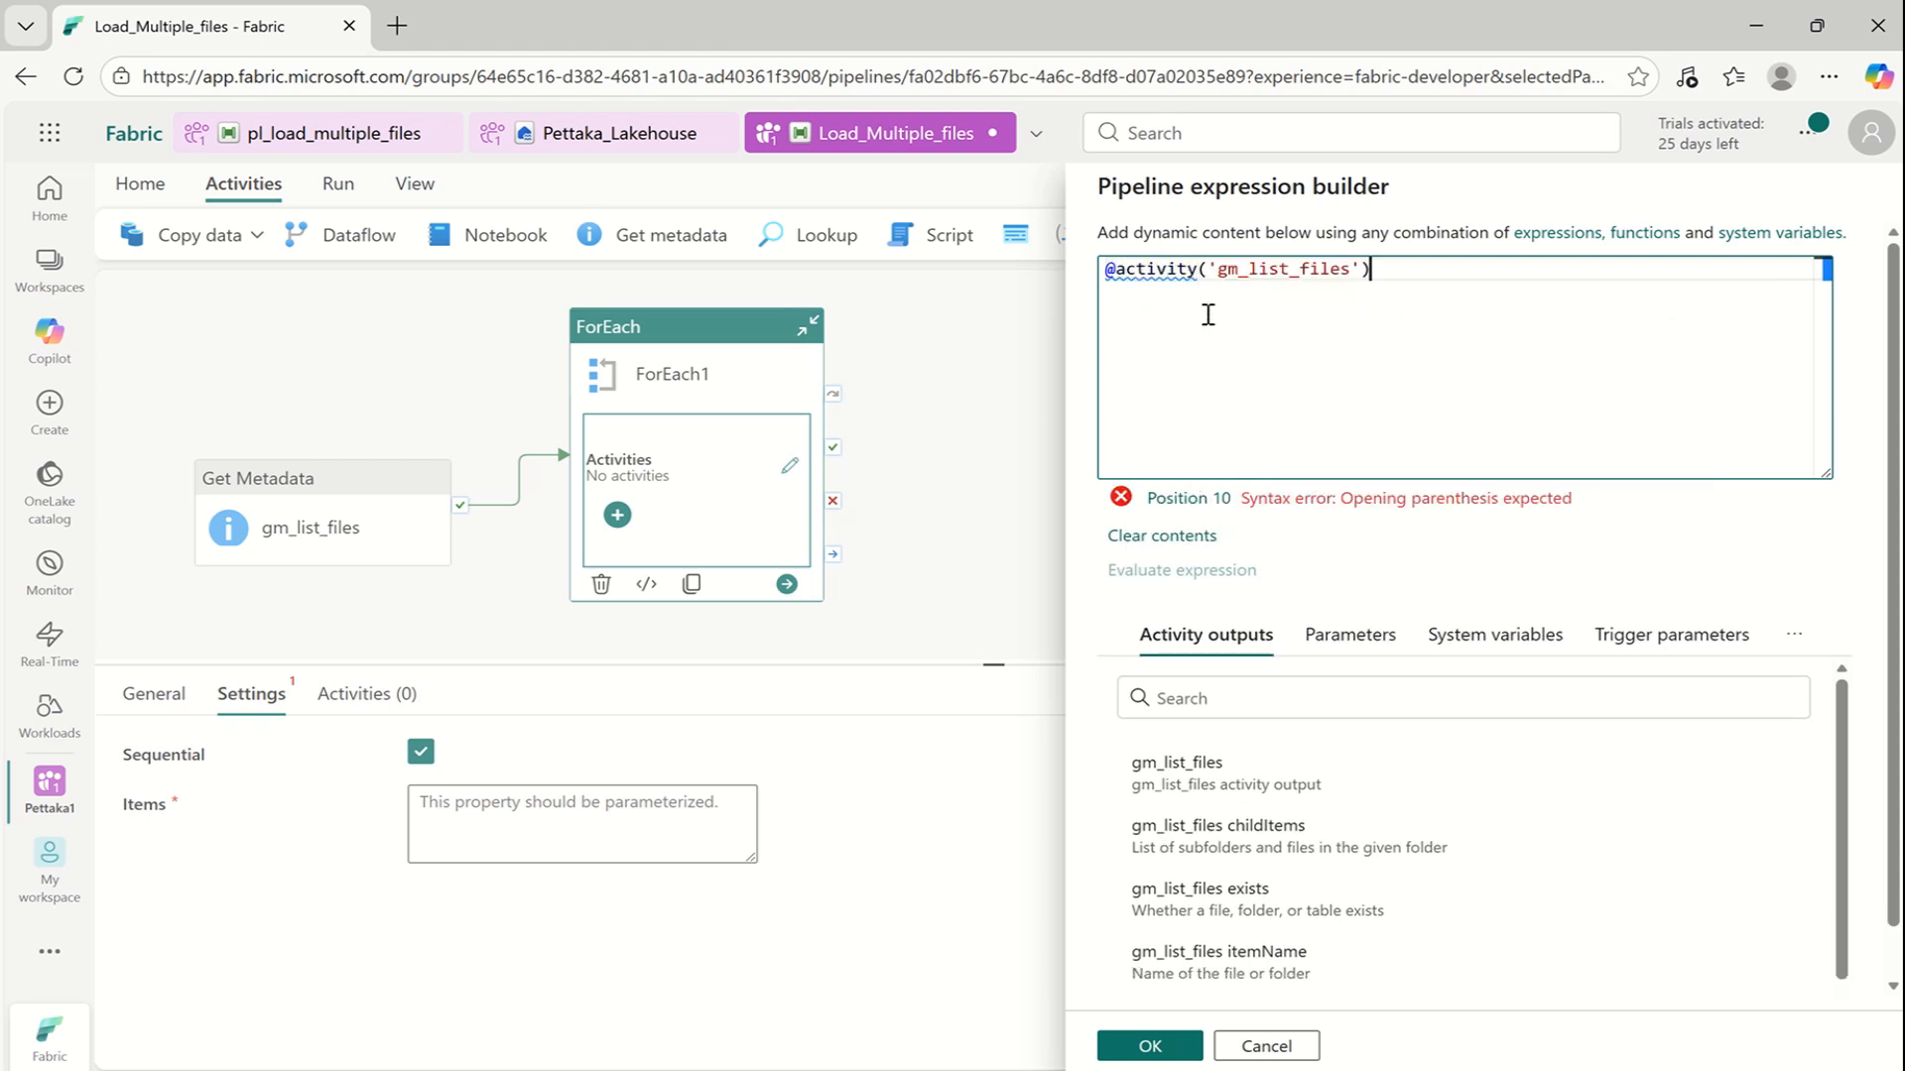
{"action": "left_click", "coordinate": [1259, 275]}
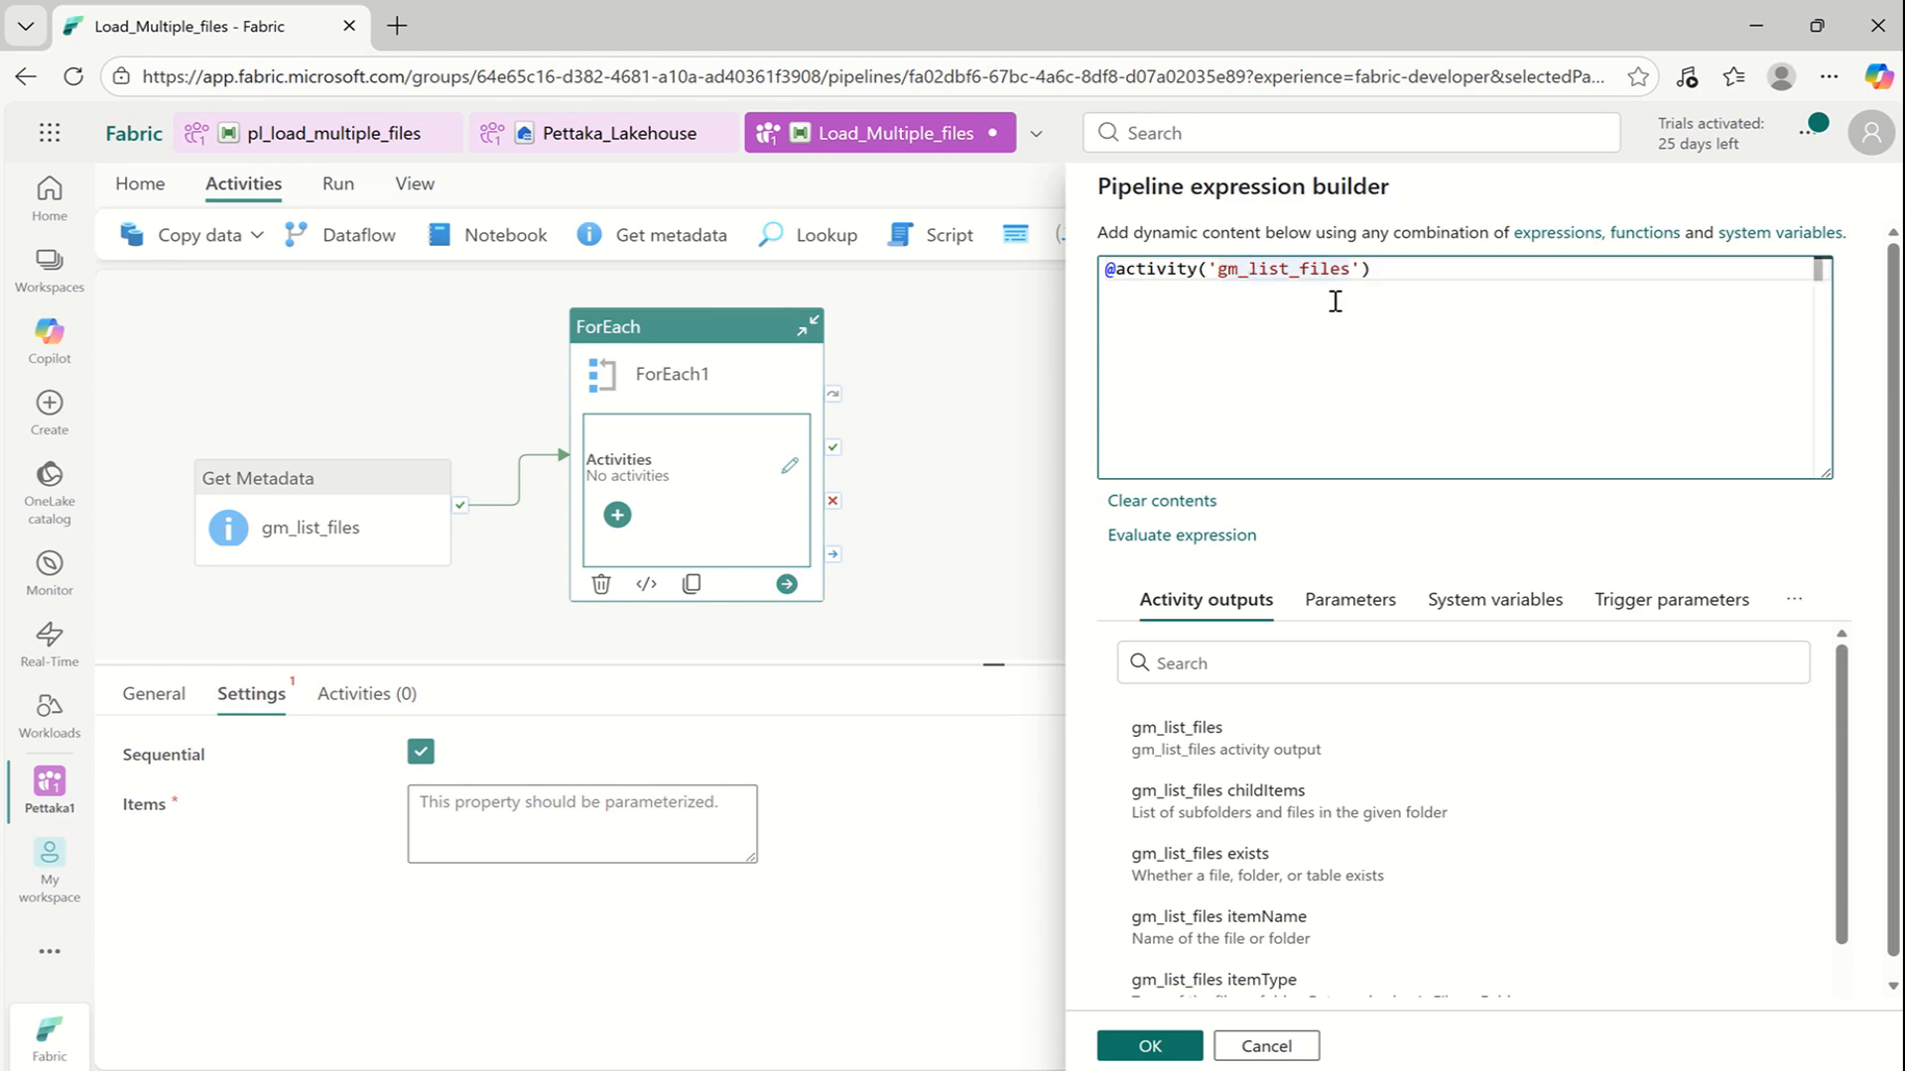
{"action": "left_click", "coordinate": [1399, 266]}
{"action": "type", "text": ".out"}
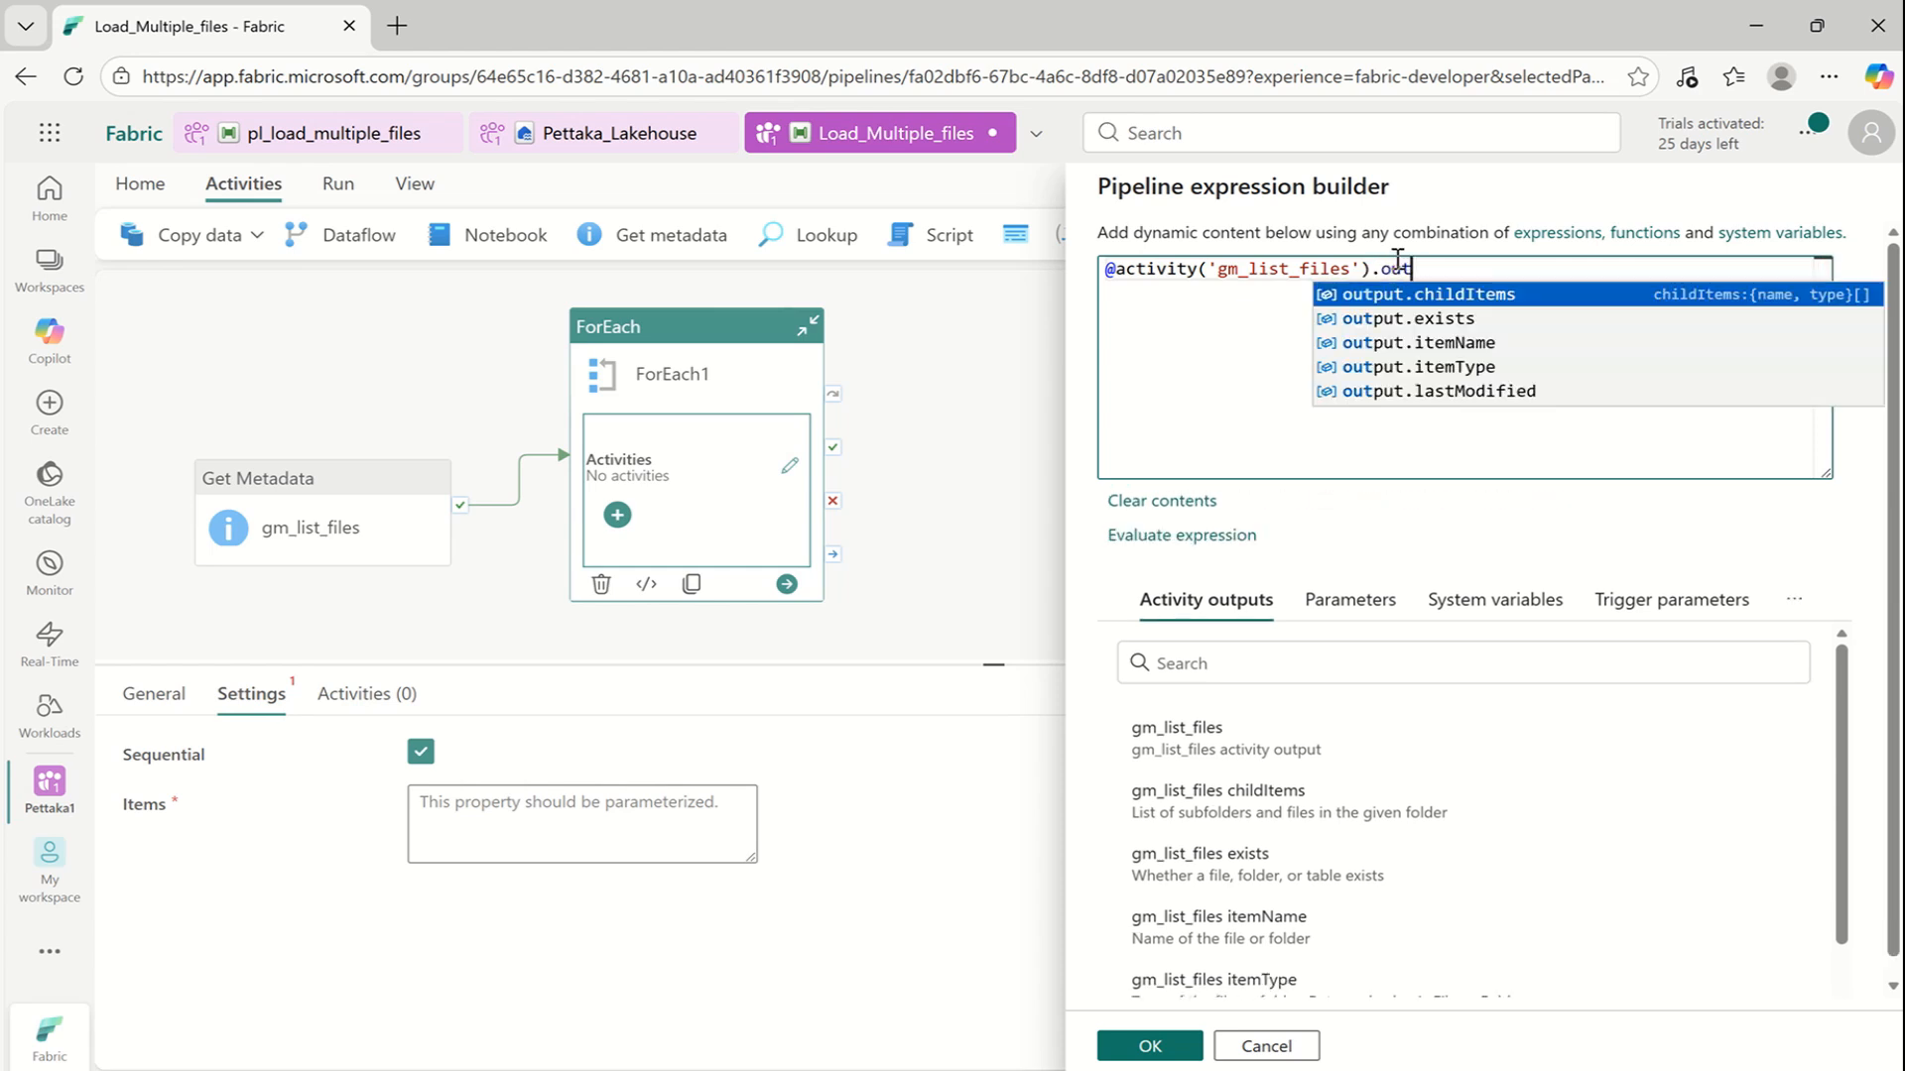
{"action": "type", "text": "put."}
{"action": "key", "text": "Return"}
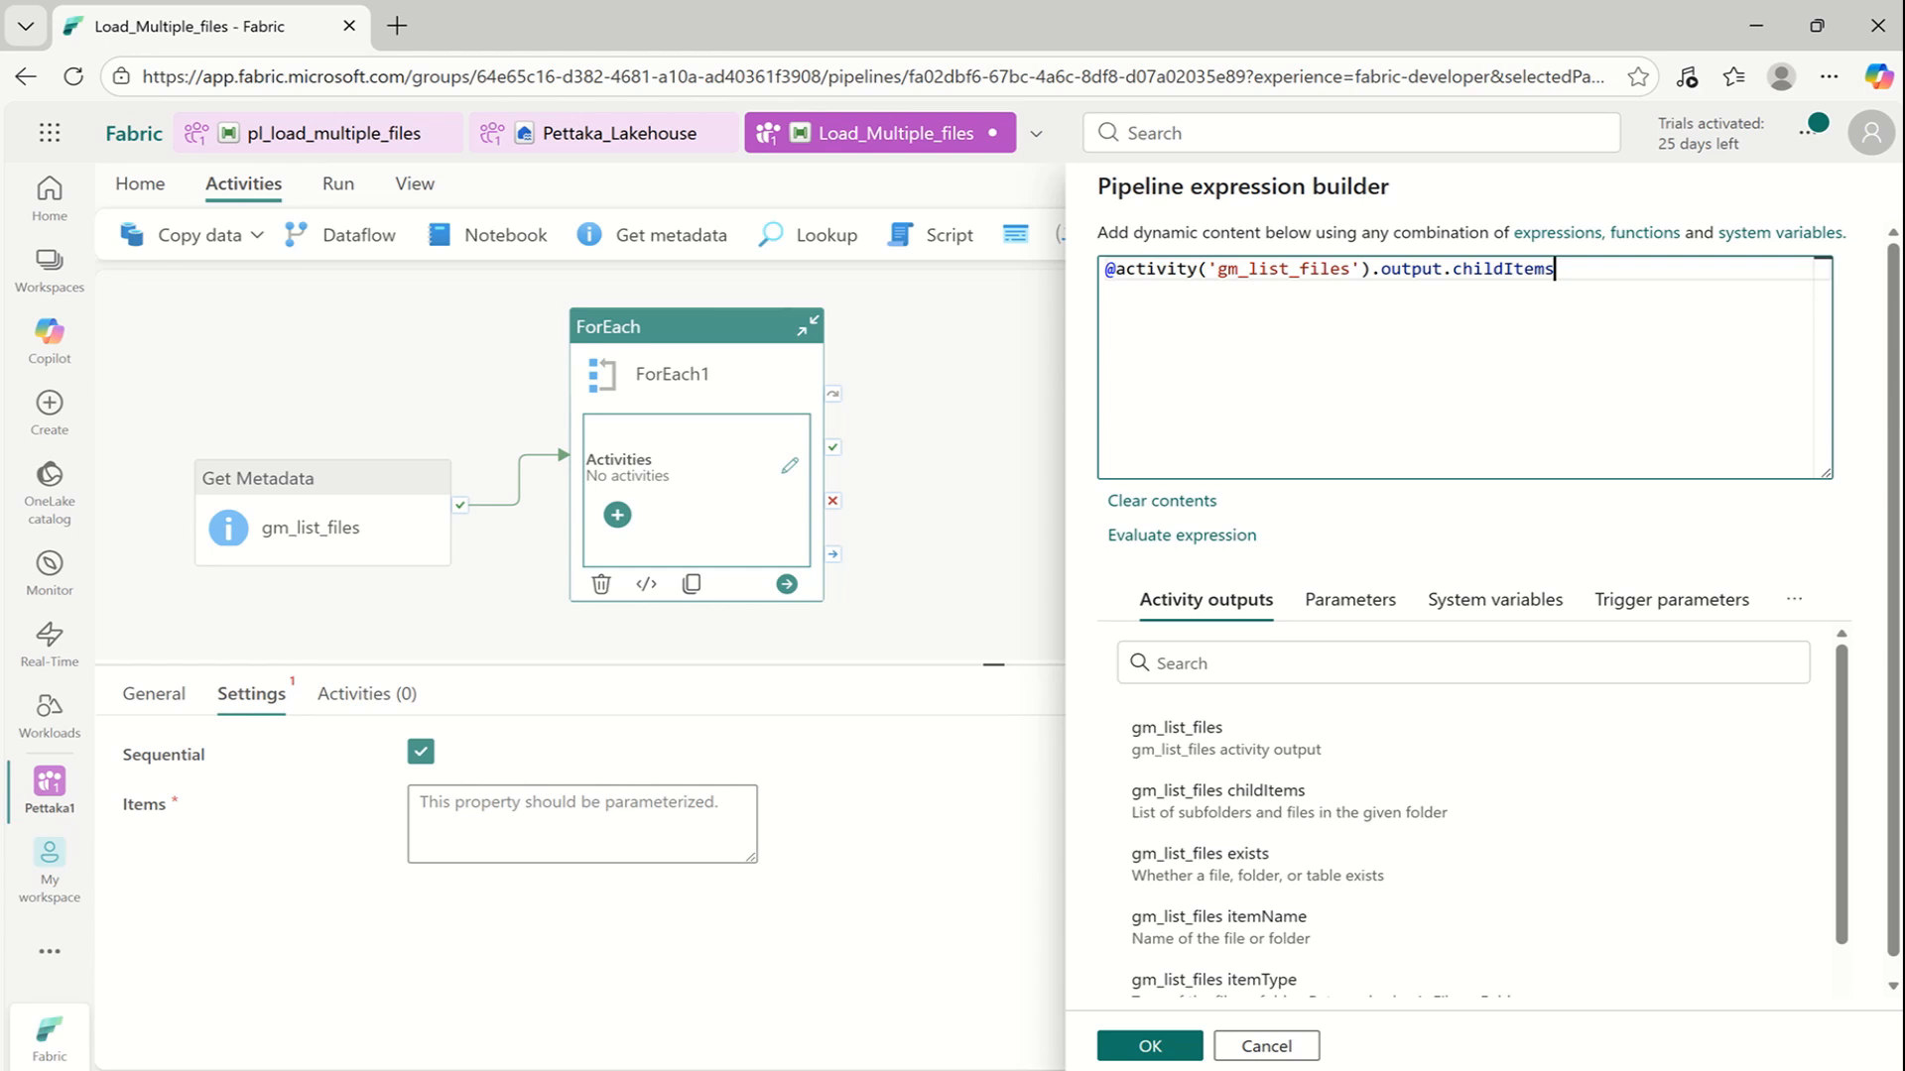
{"action": "left_click", "coordinate": [1171, 1049]}
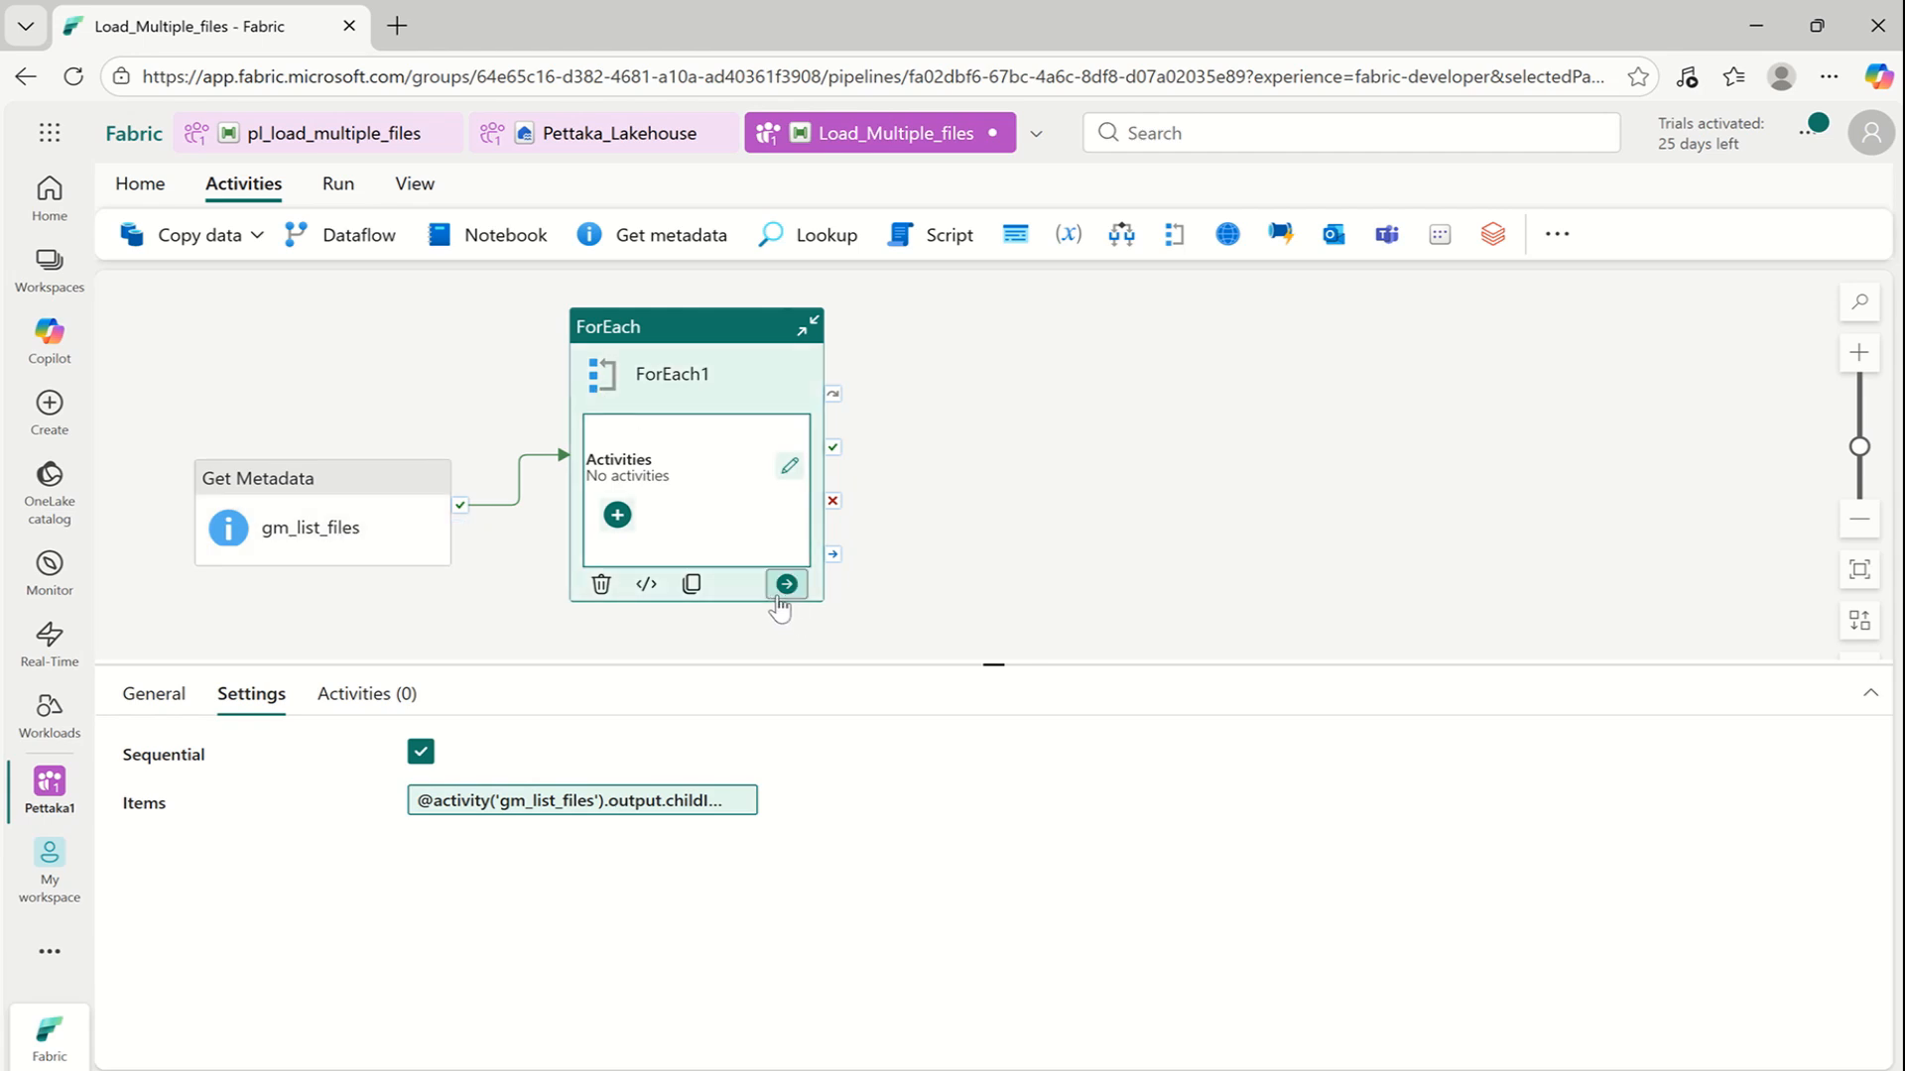
Add a Copy data activity inside the ForEach loop and name it copy_each_file
{"action": "left_click", "coordinate": [618, 515]}
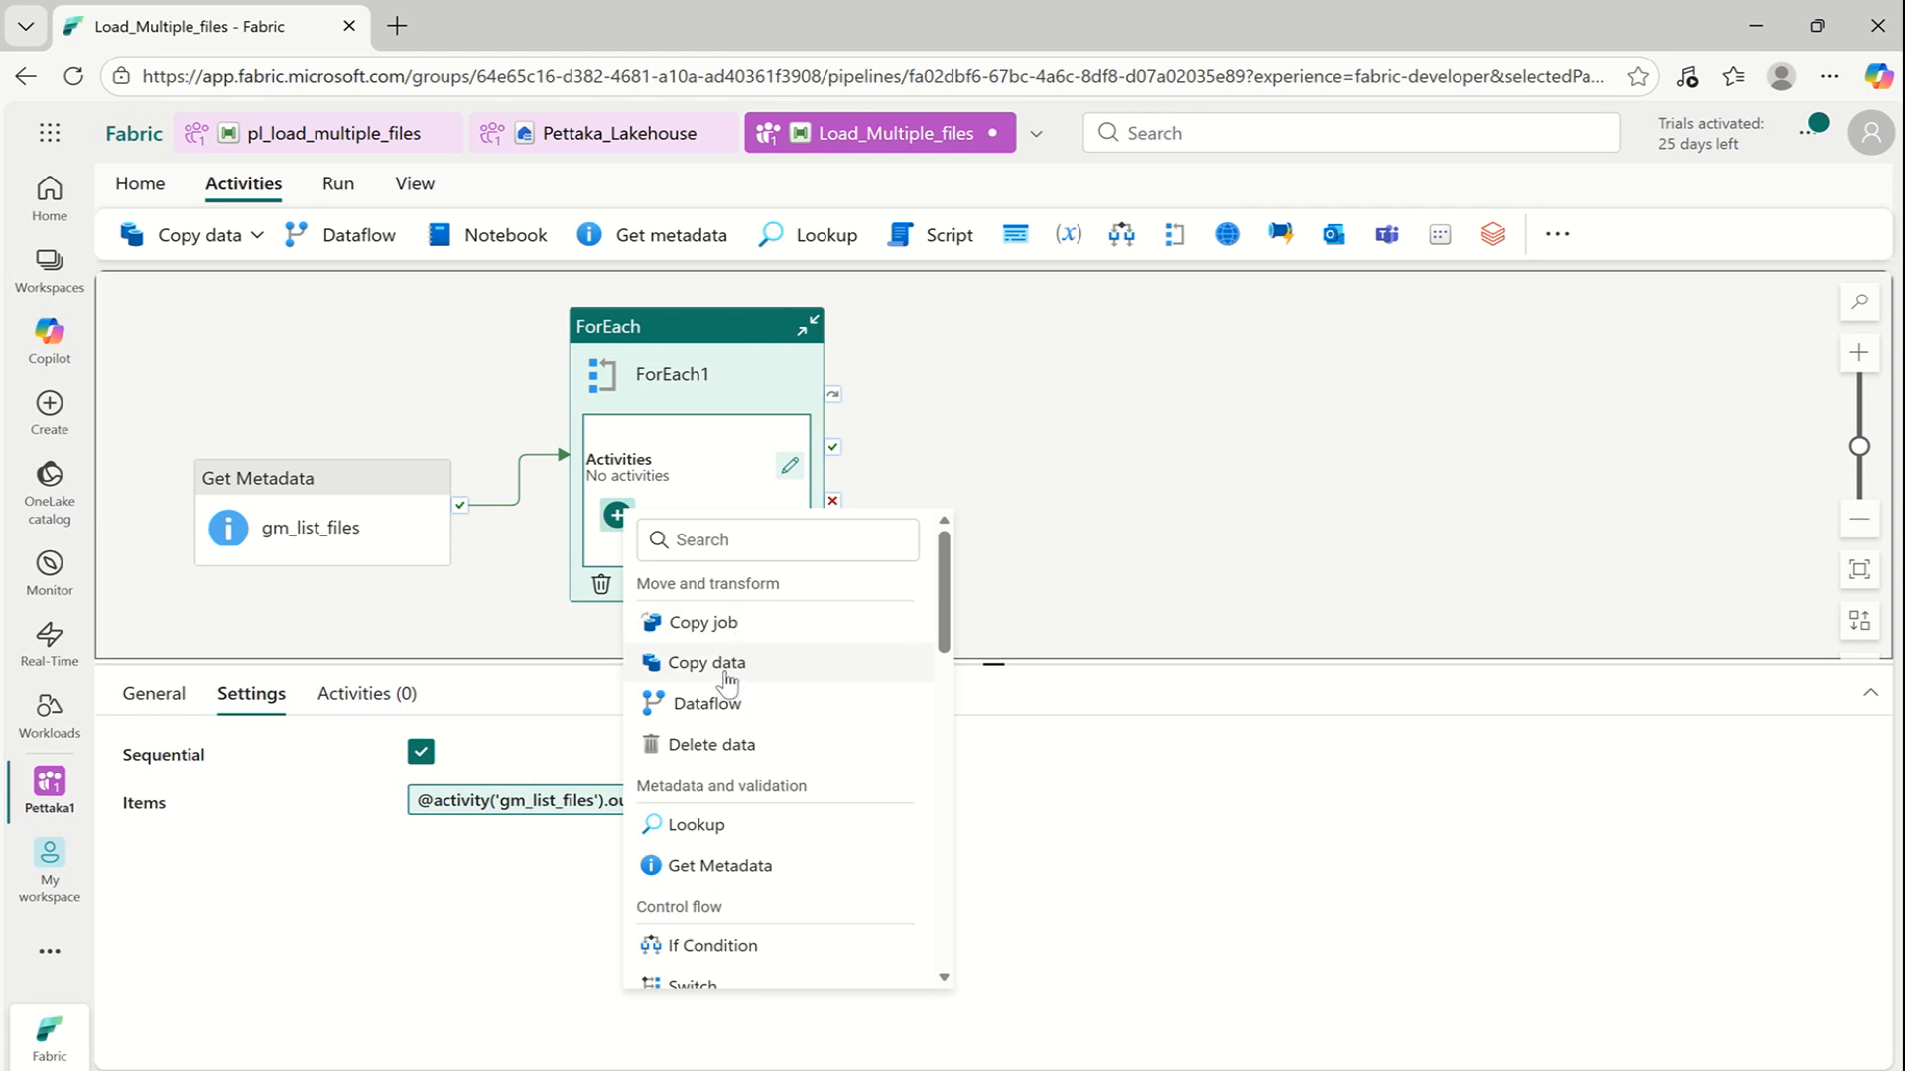
{"action": "left_click", "coordinate": [727, 676]}
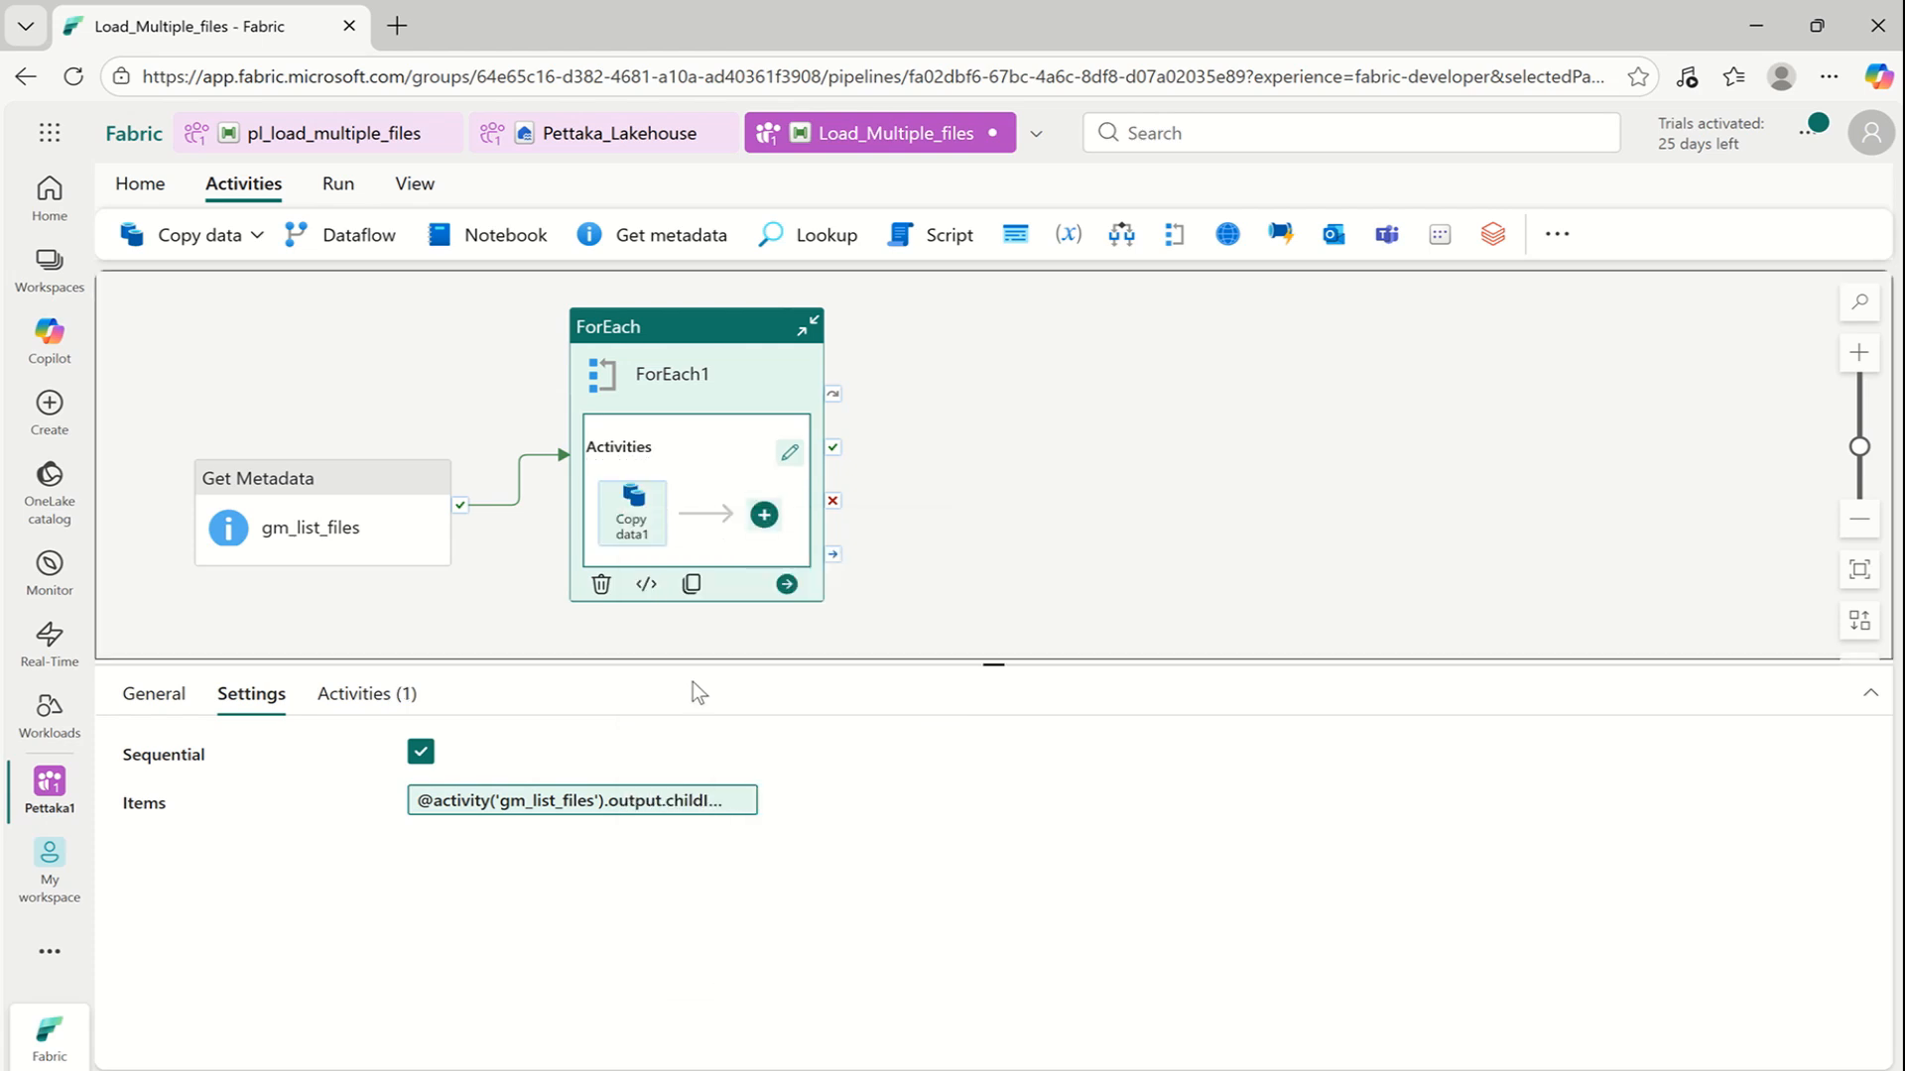
{"action": "left_click", "coordinate": [638, 517]}
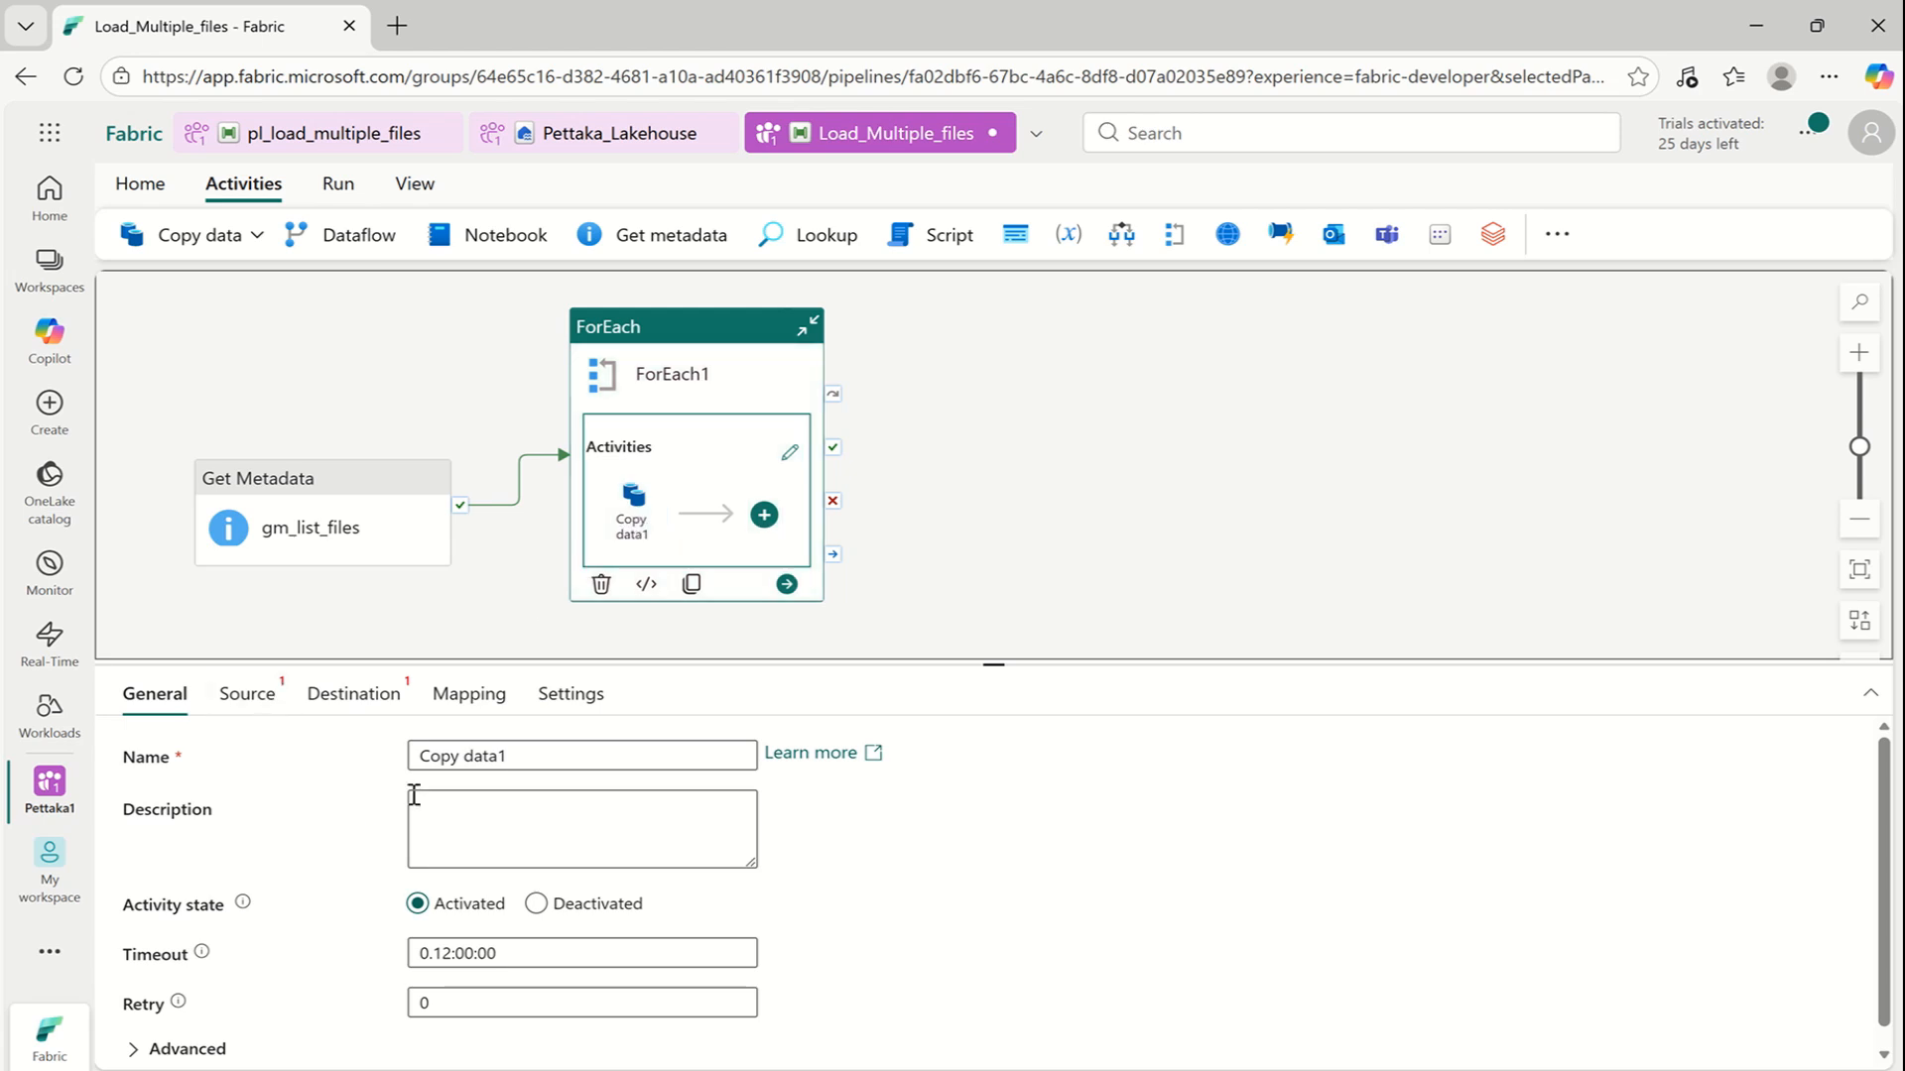
{"action": "left_click", "coordinate": [443, 760]}
{"action": "key", "text": "ctrl+a"}
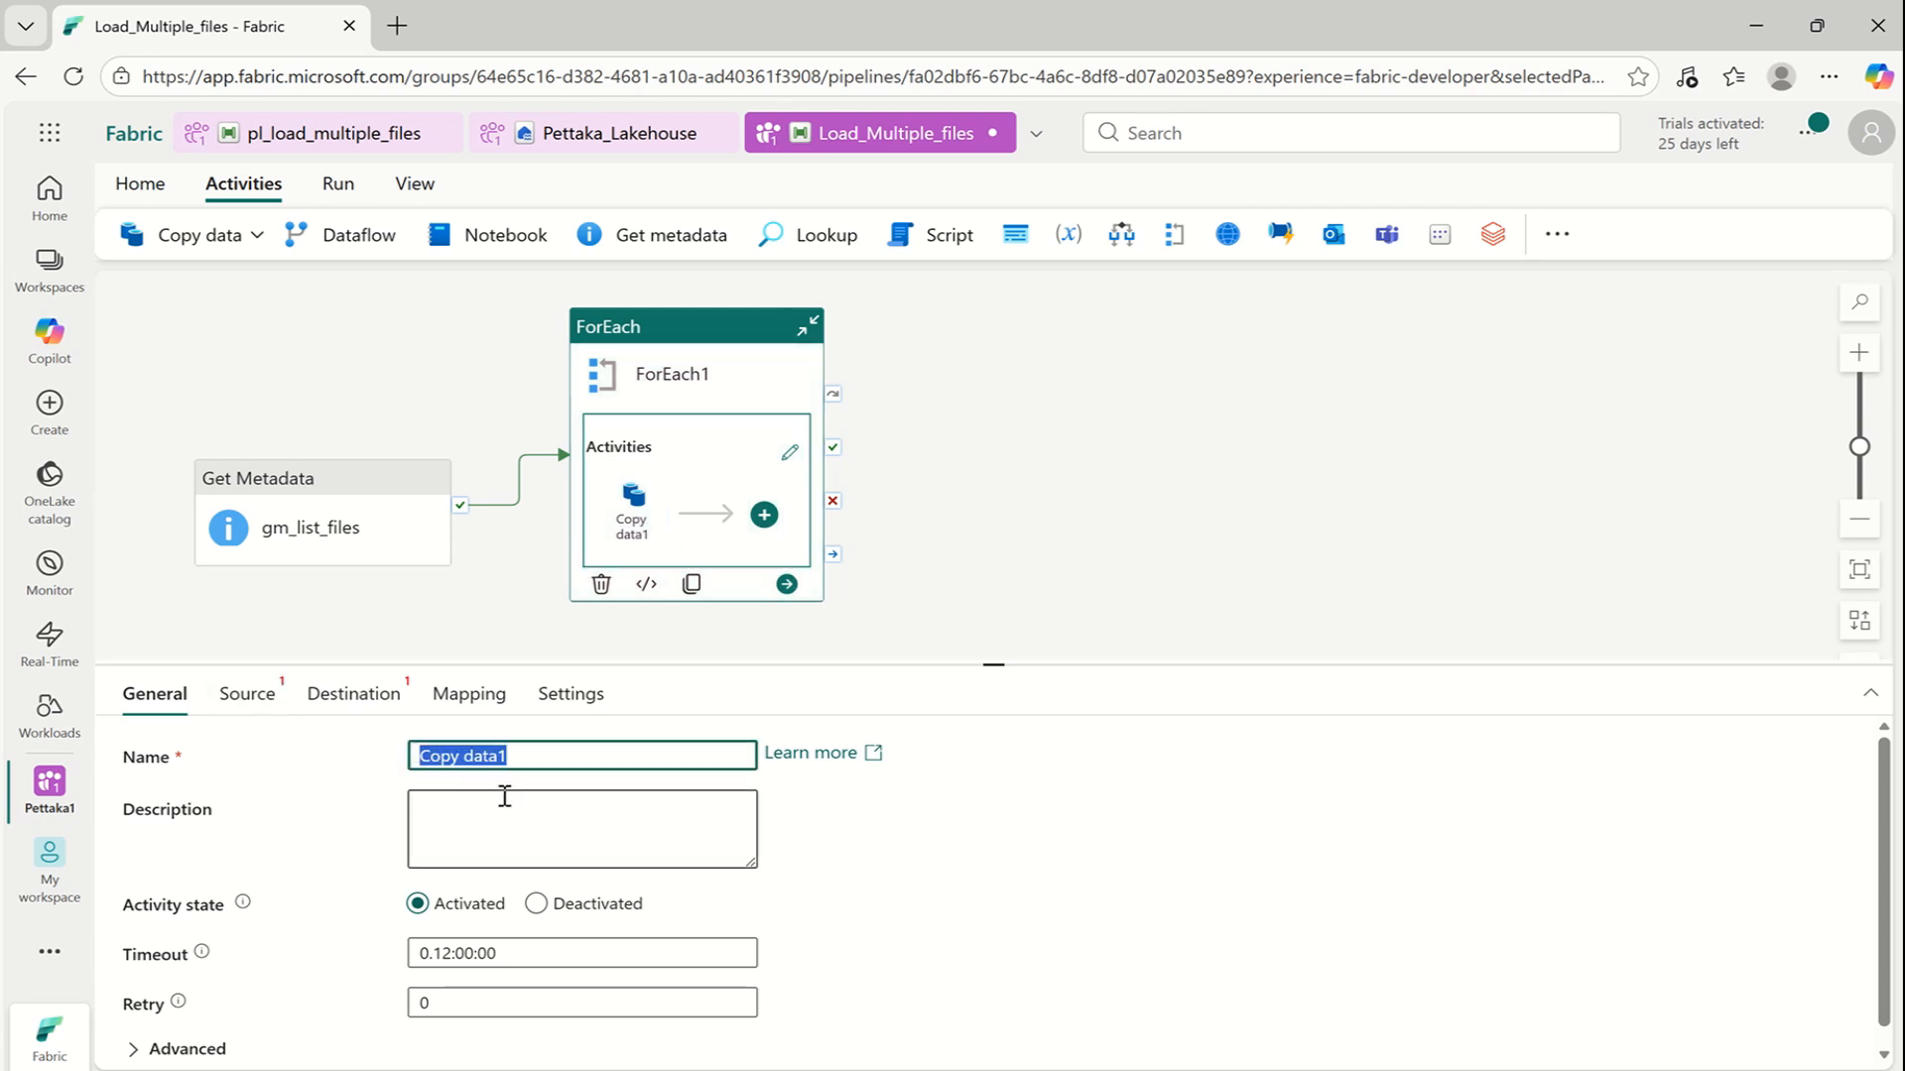
{"action": "type", "text": "copy_each_file"}
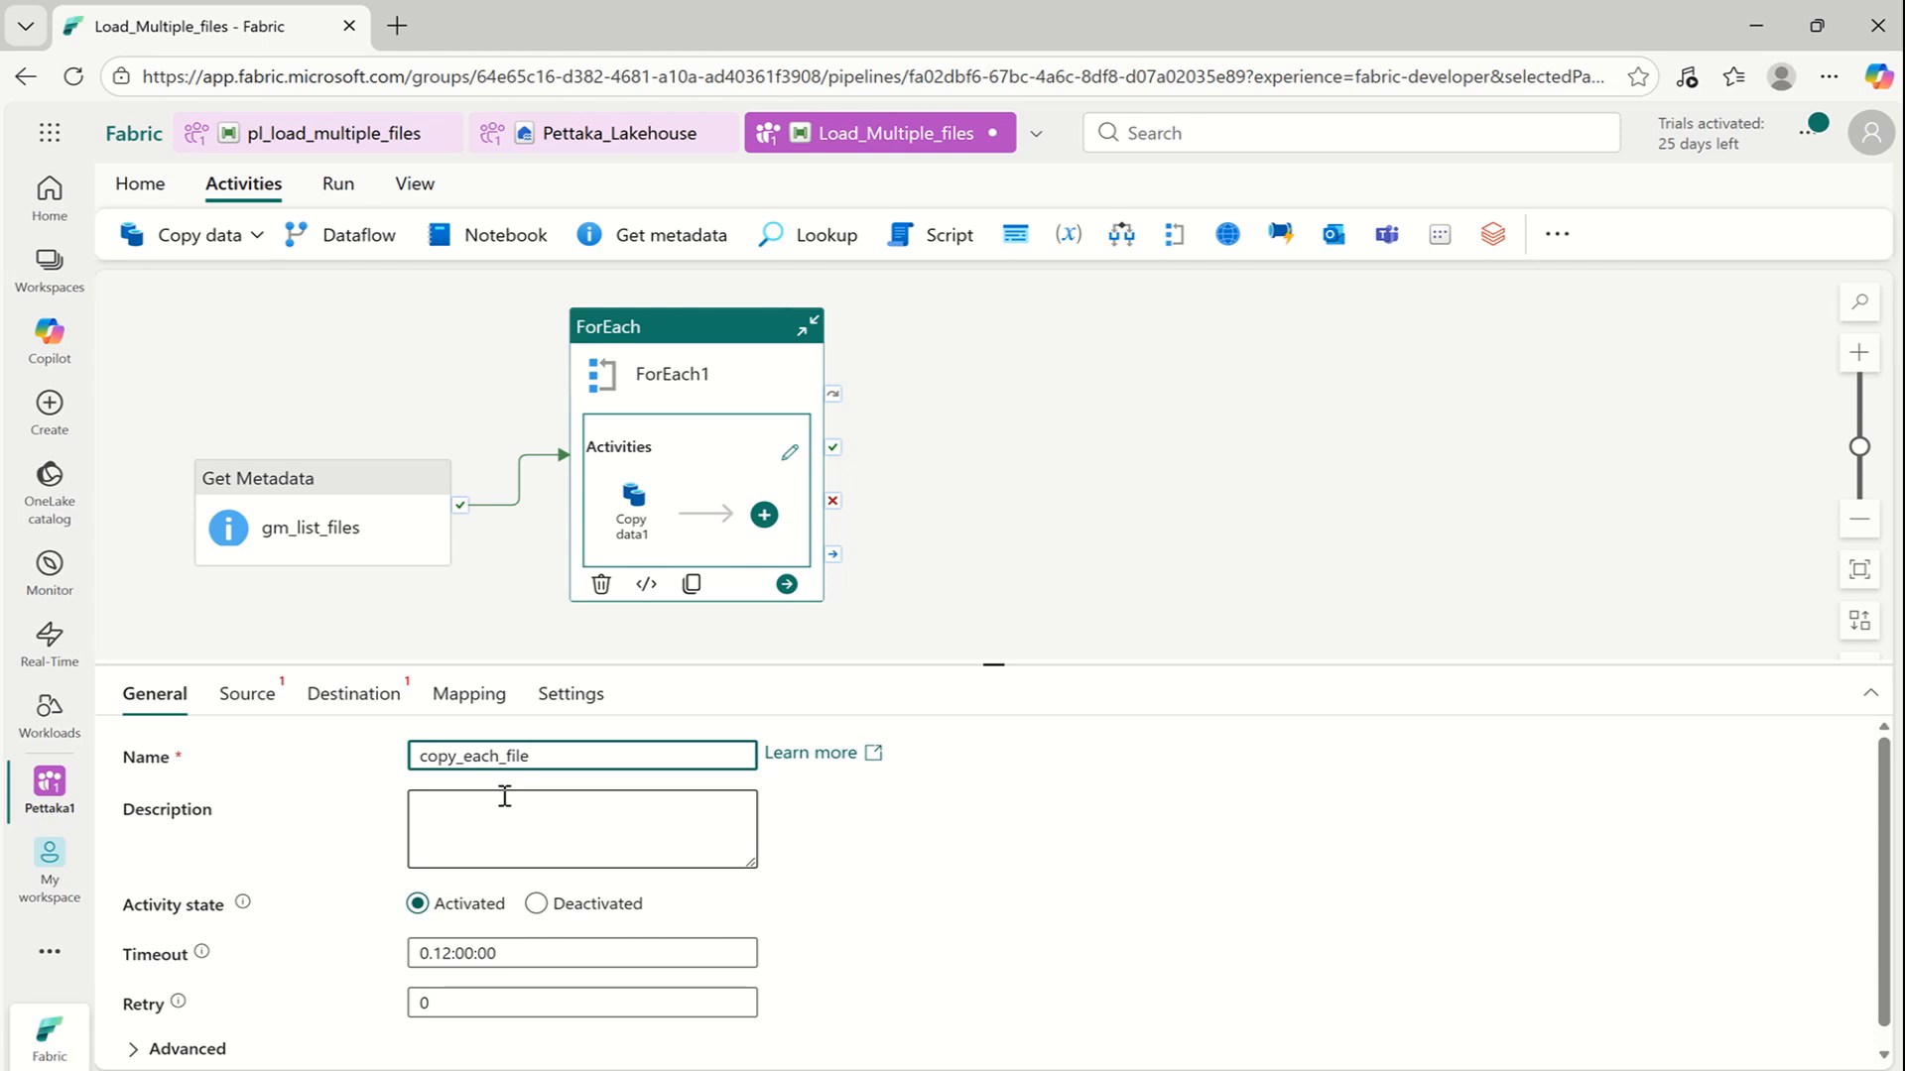
Set the copy activity's source to Pettaka_Lakehouse with Files as the root folder and data as the directory
{"action": "left_click", "coordinate": [248, 695]}
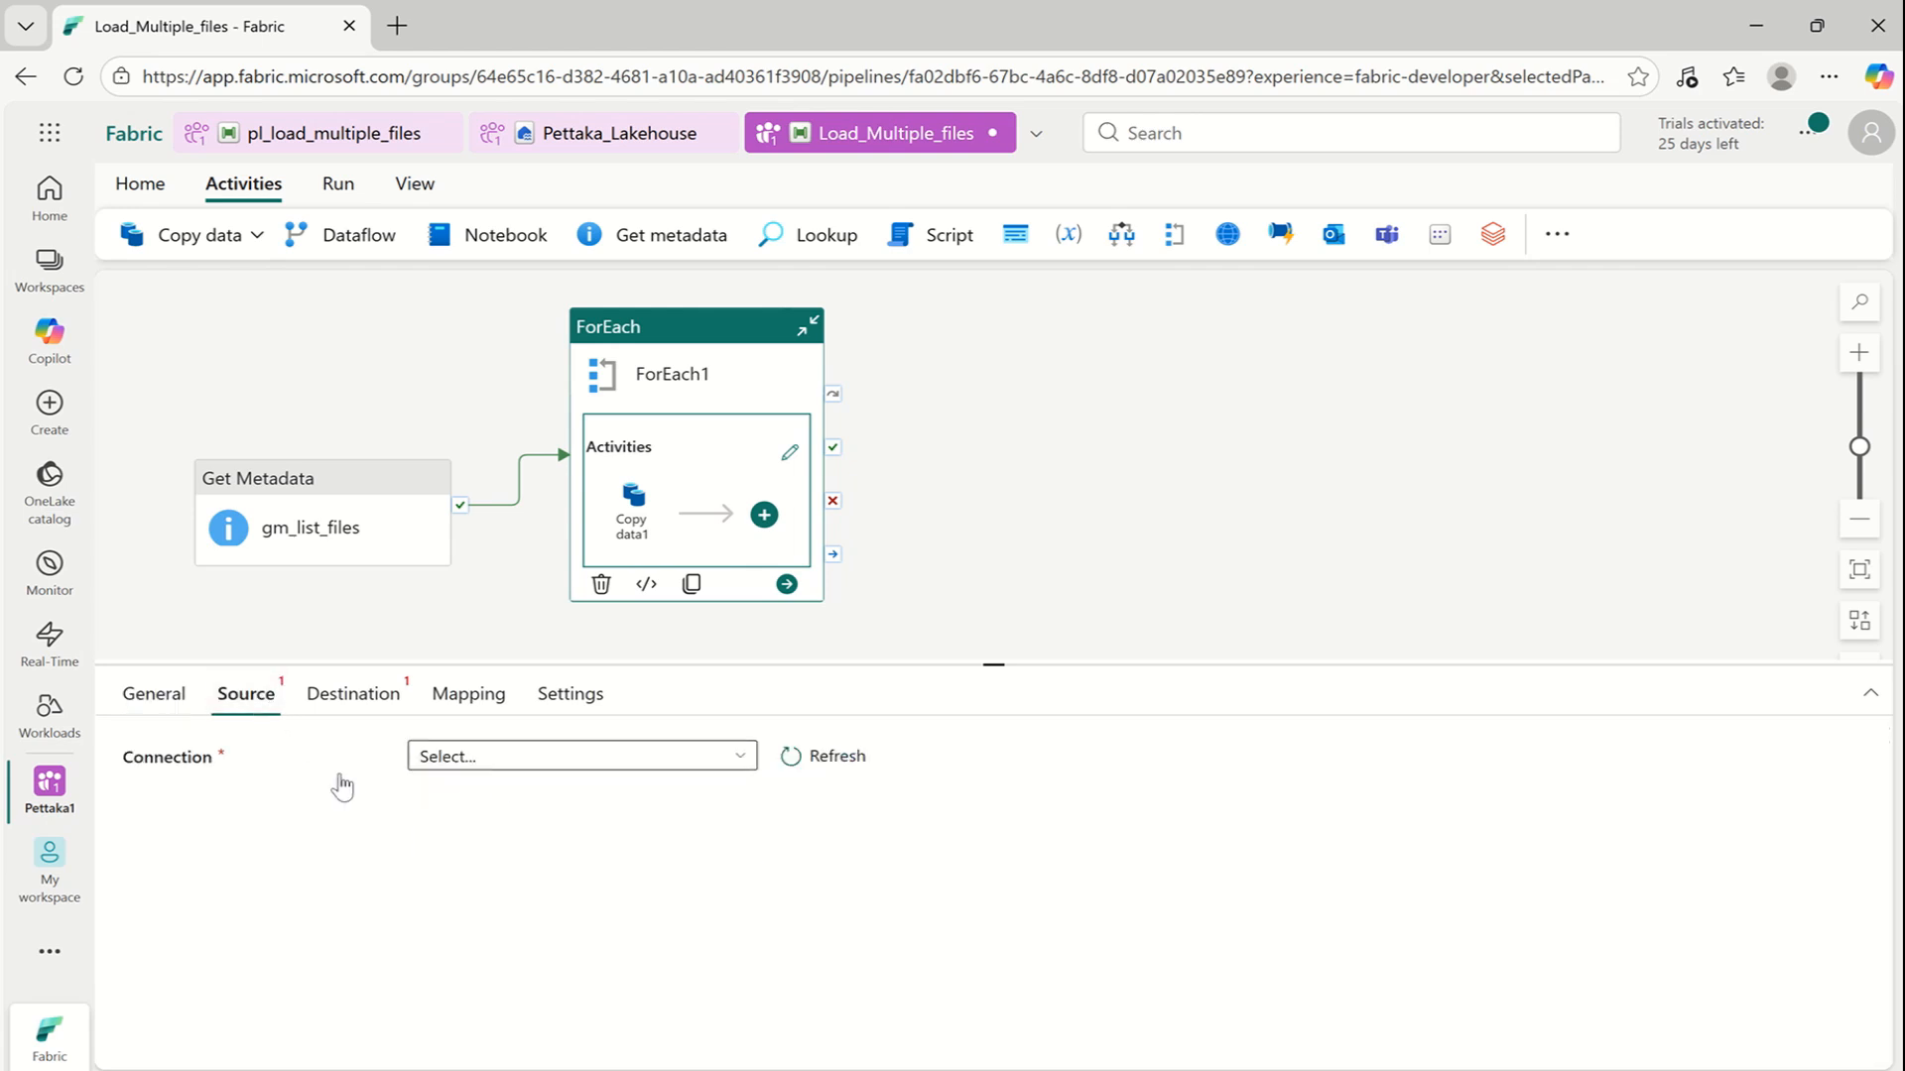
{"action": "left_click", "coordinate": [754, 760]}
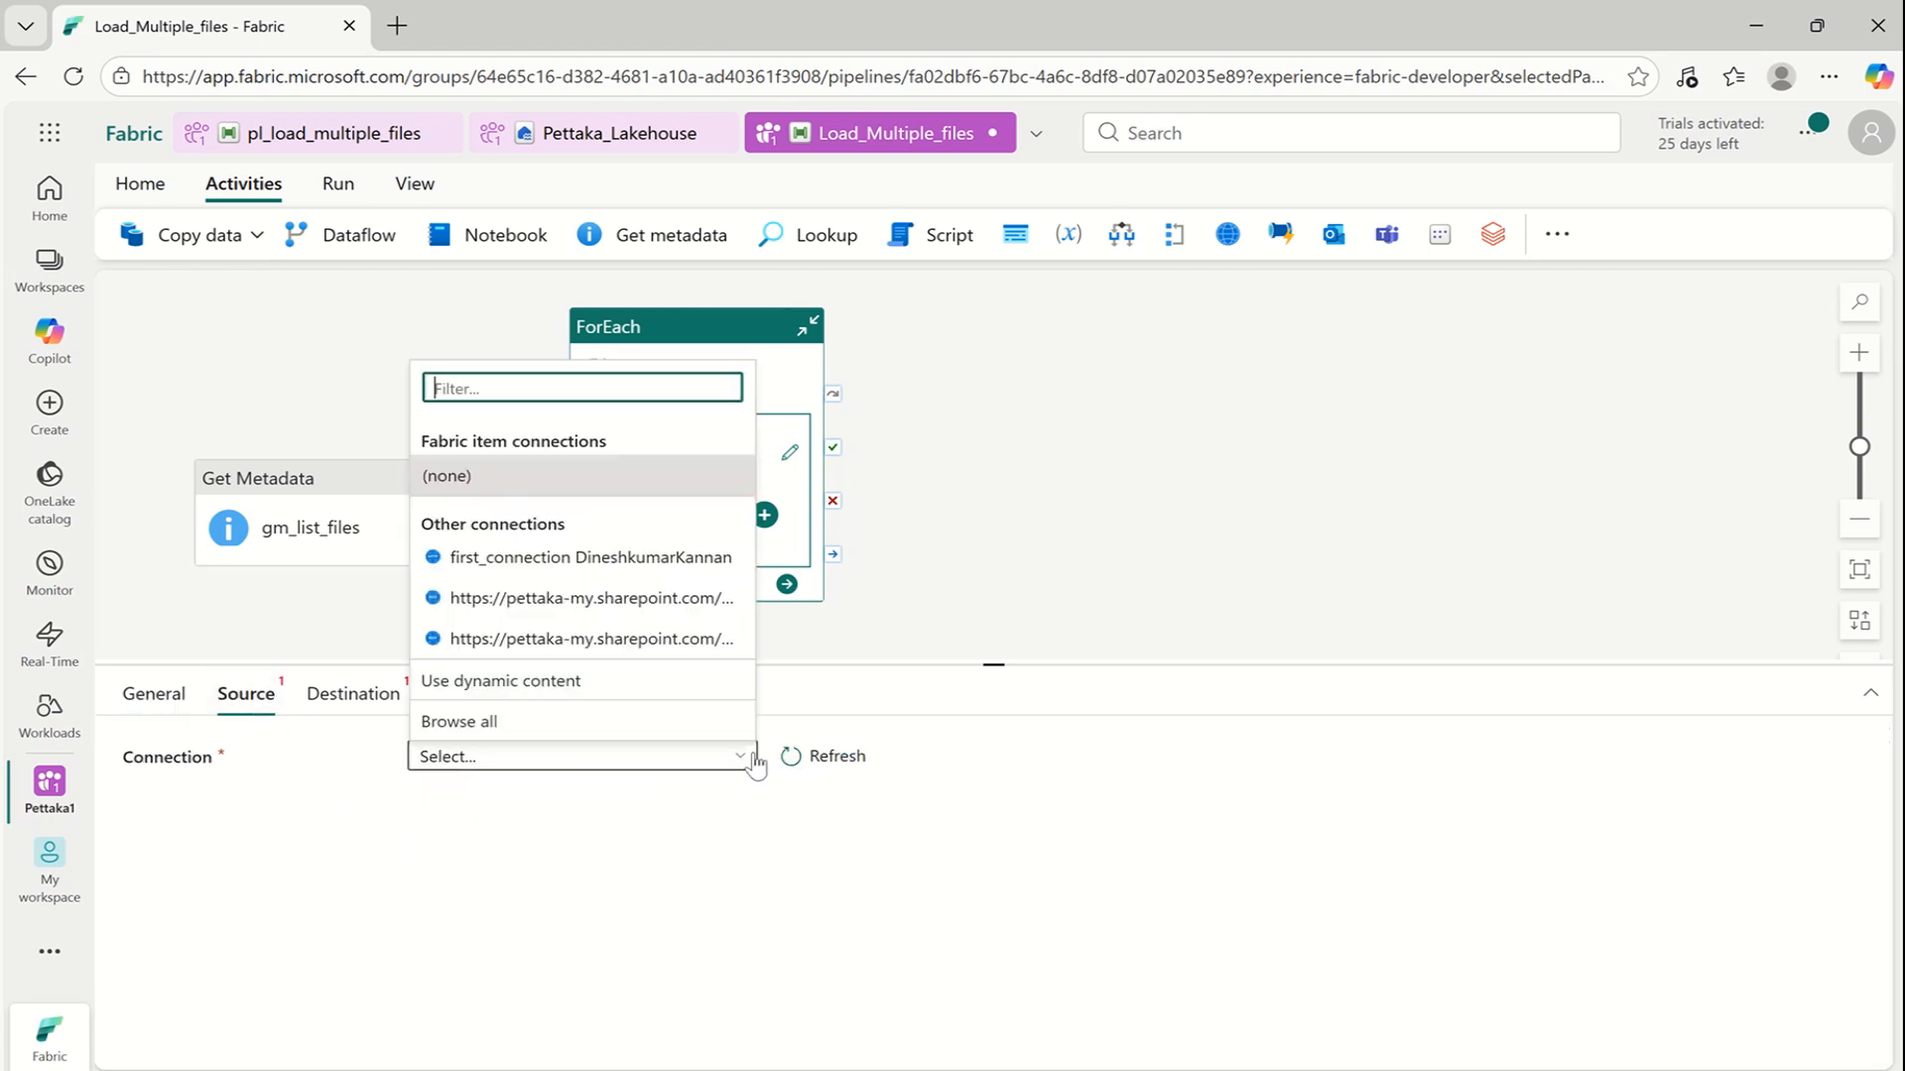
{"action": "left_click", "coordinate": [515, 723]}
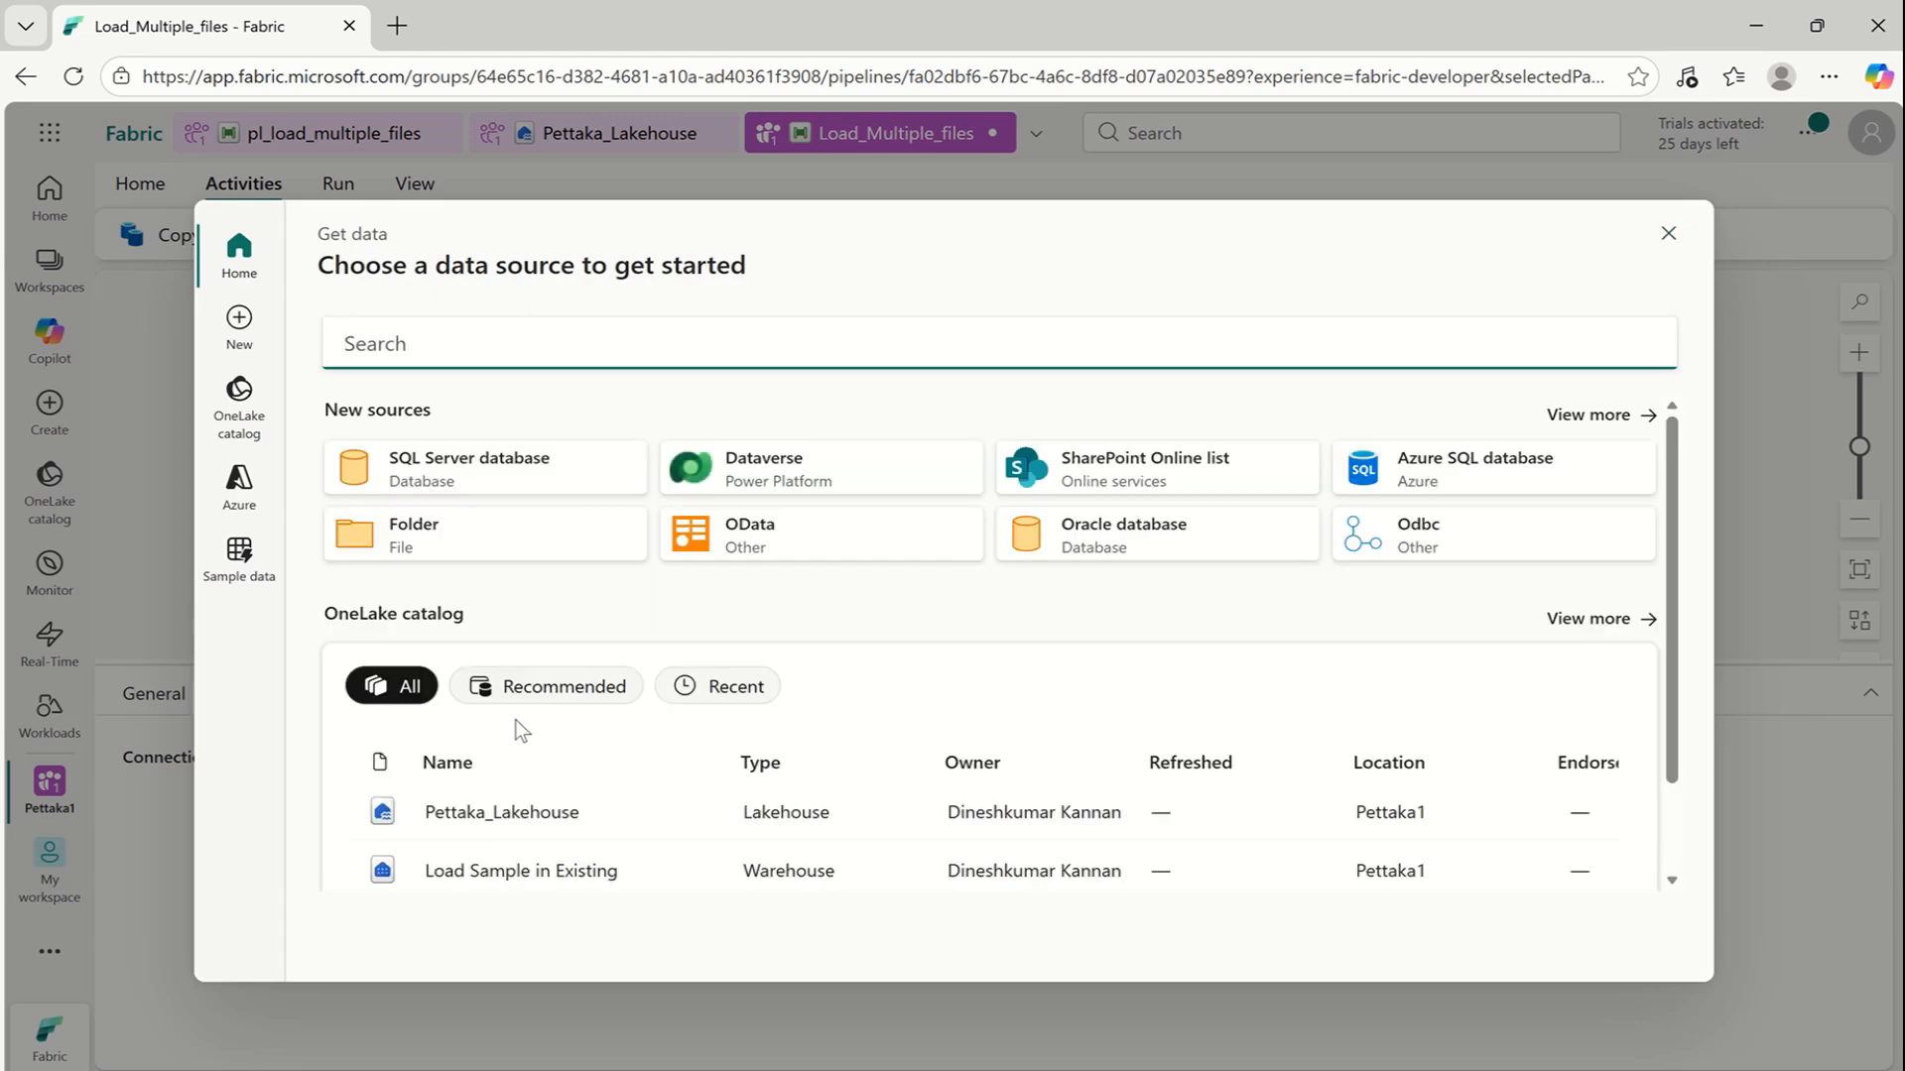
{"action": "left_click", "coordinate": [499, 806]}
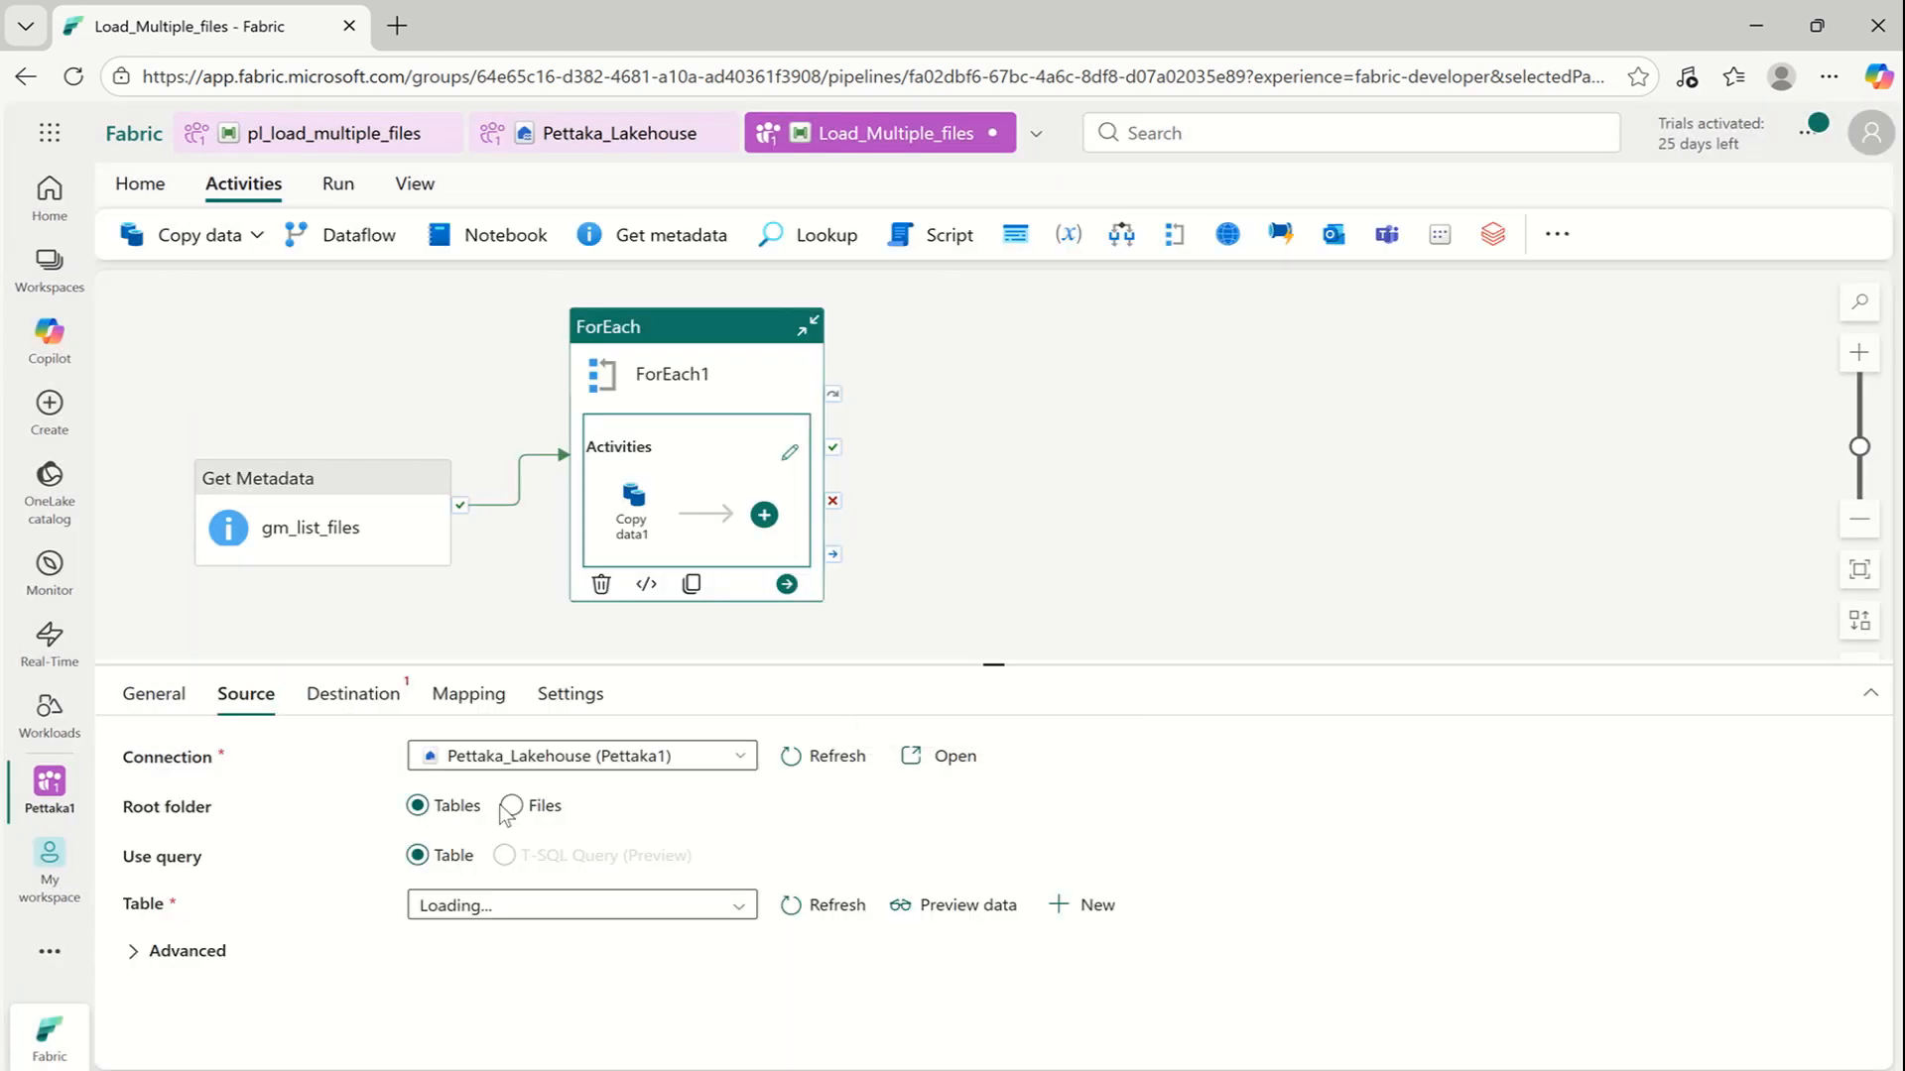
{"action": "left_click", "coordinate": [512, 809]}
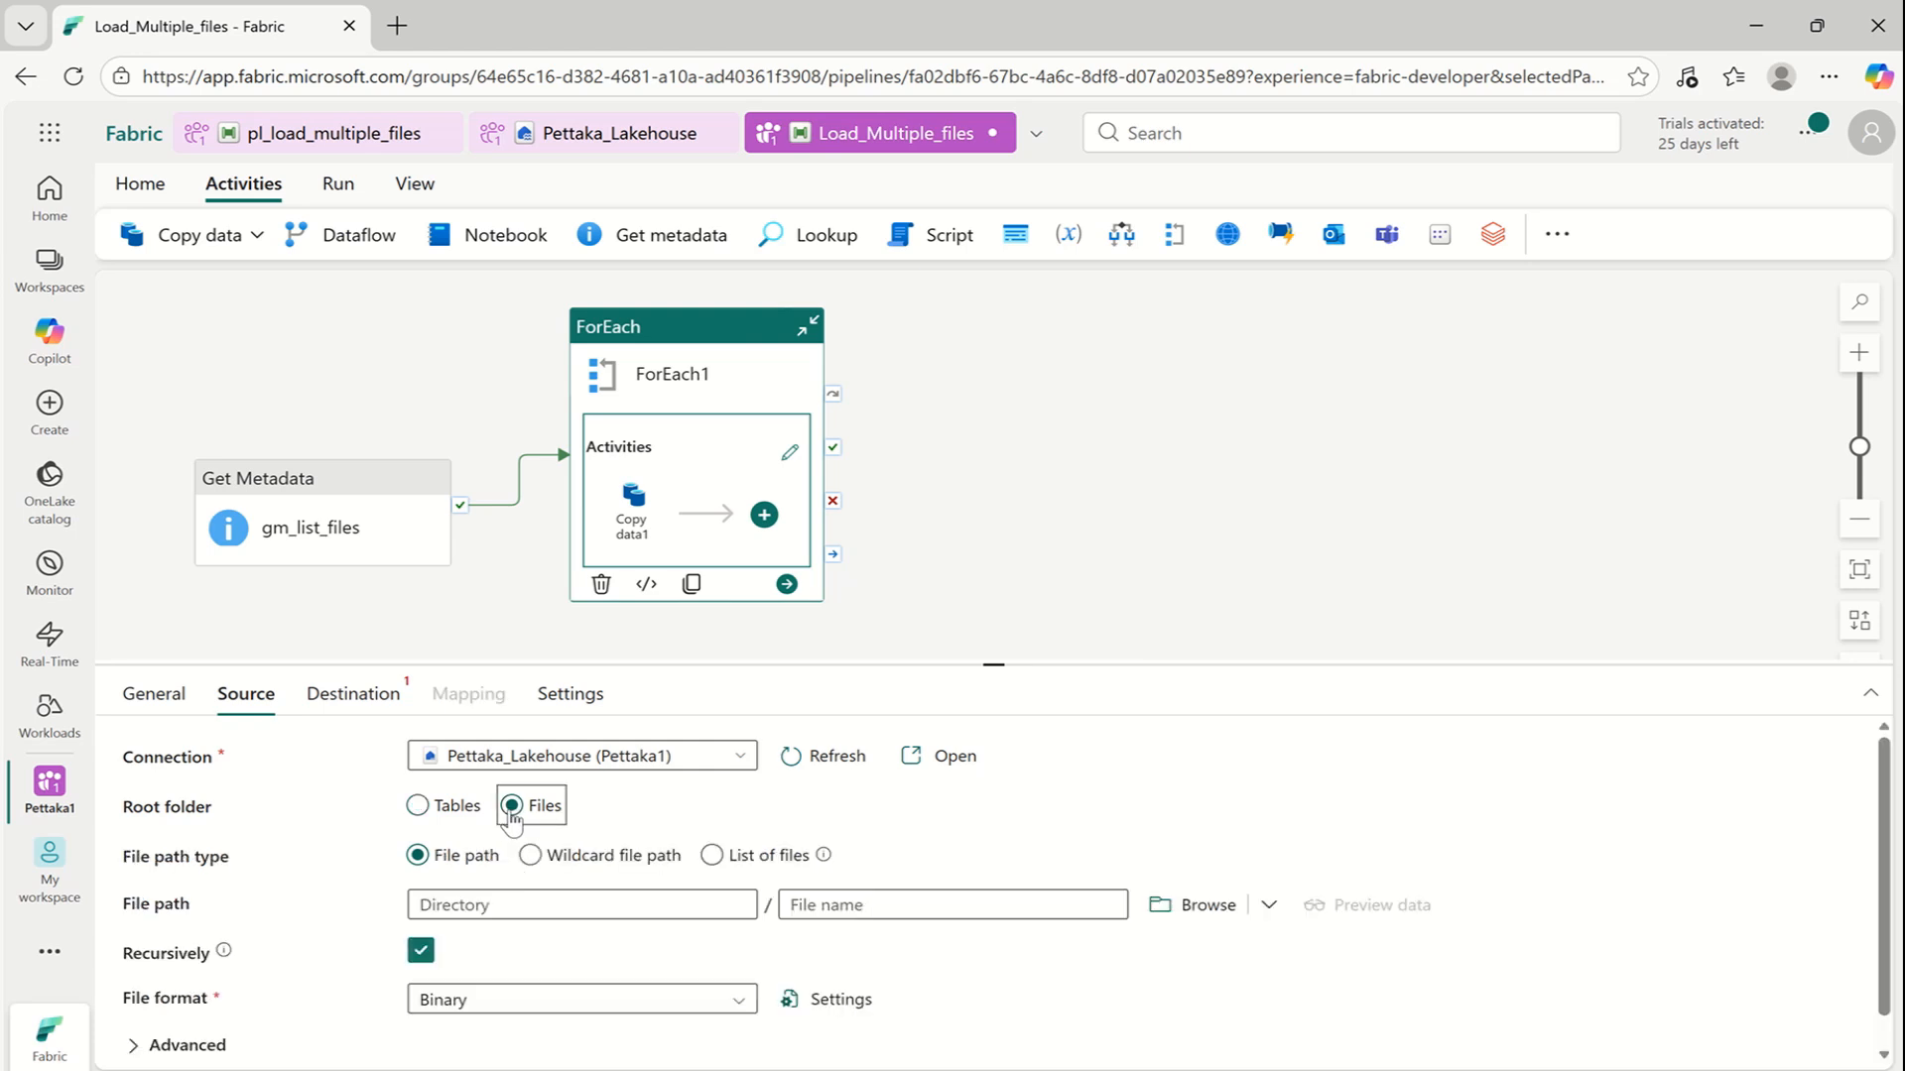
{"action": "left_click", "coordinate": [1220, 906]}
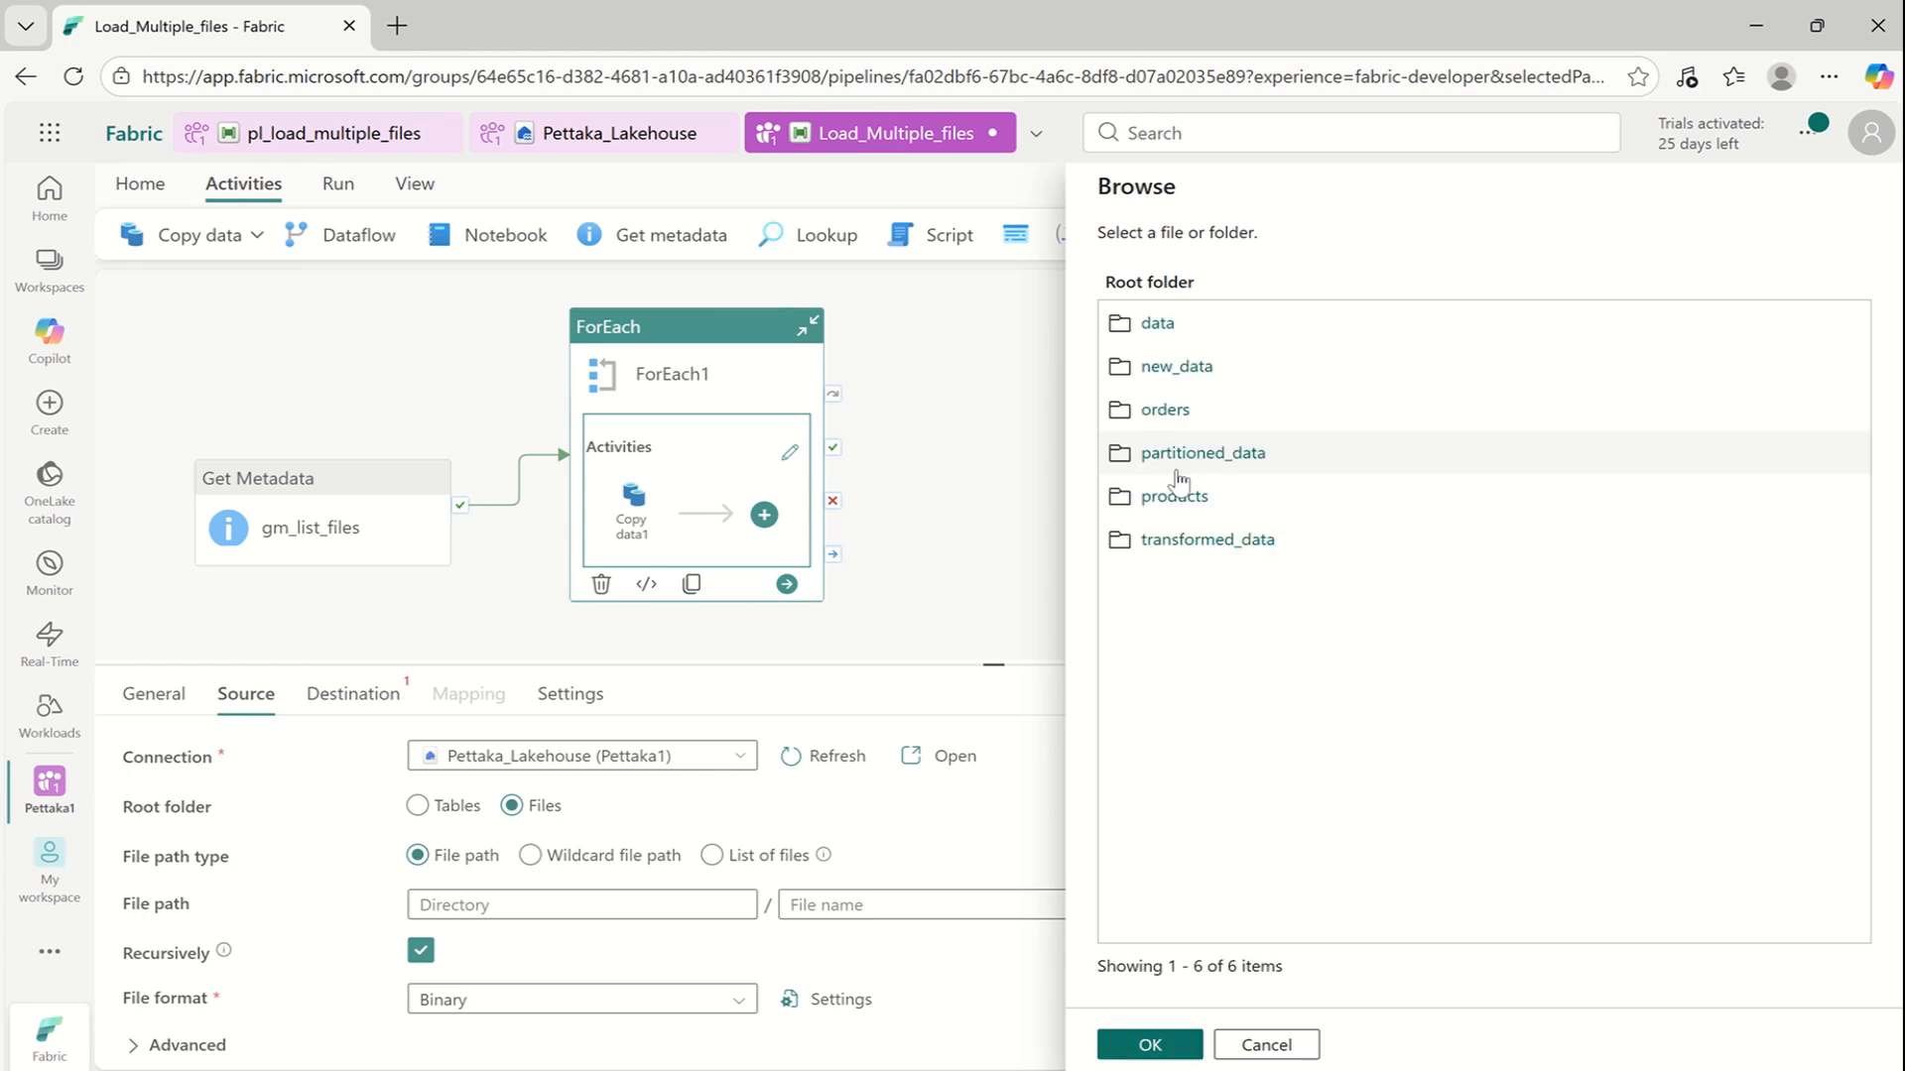
{"action": "left_click", "coordinate": [1158, 326]}
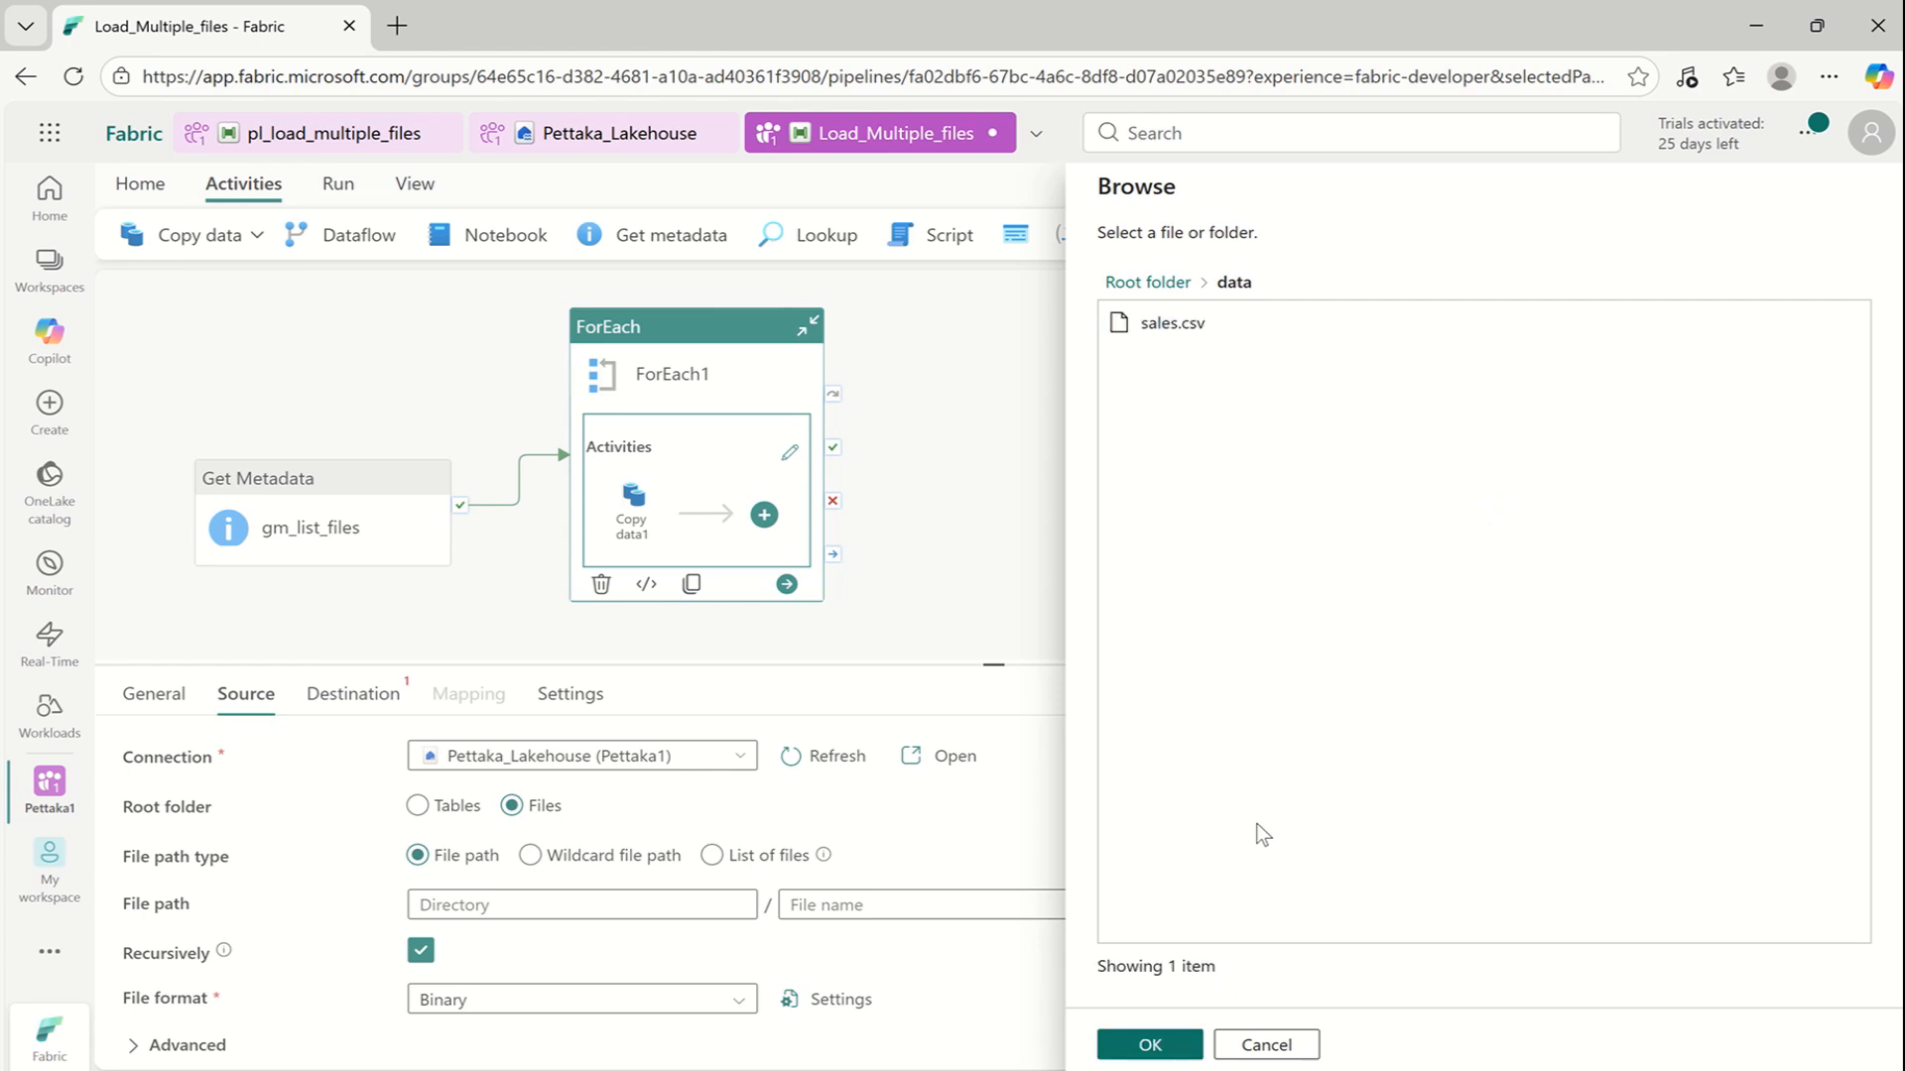
{"action": "left_click", "coordinate": [1157, 1041]}
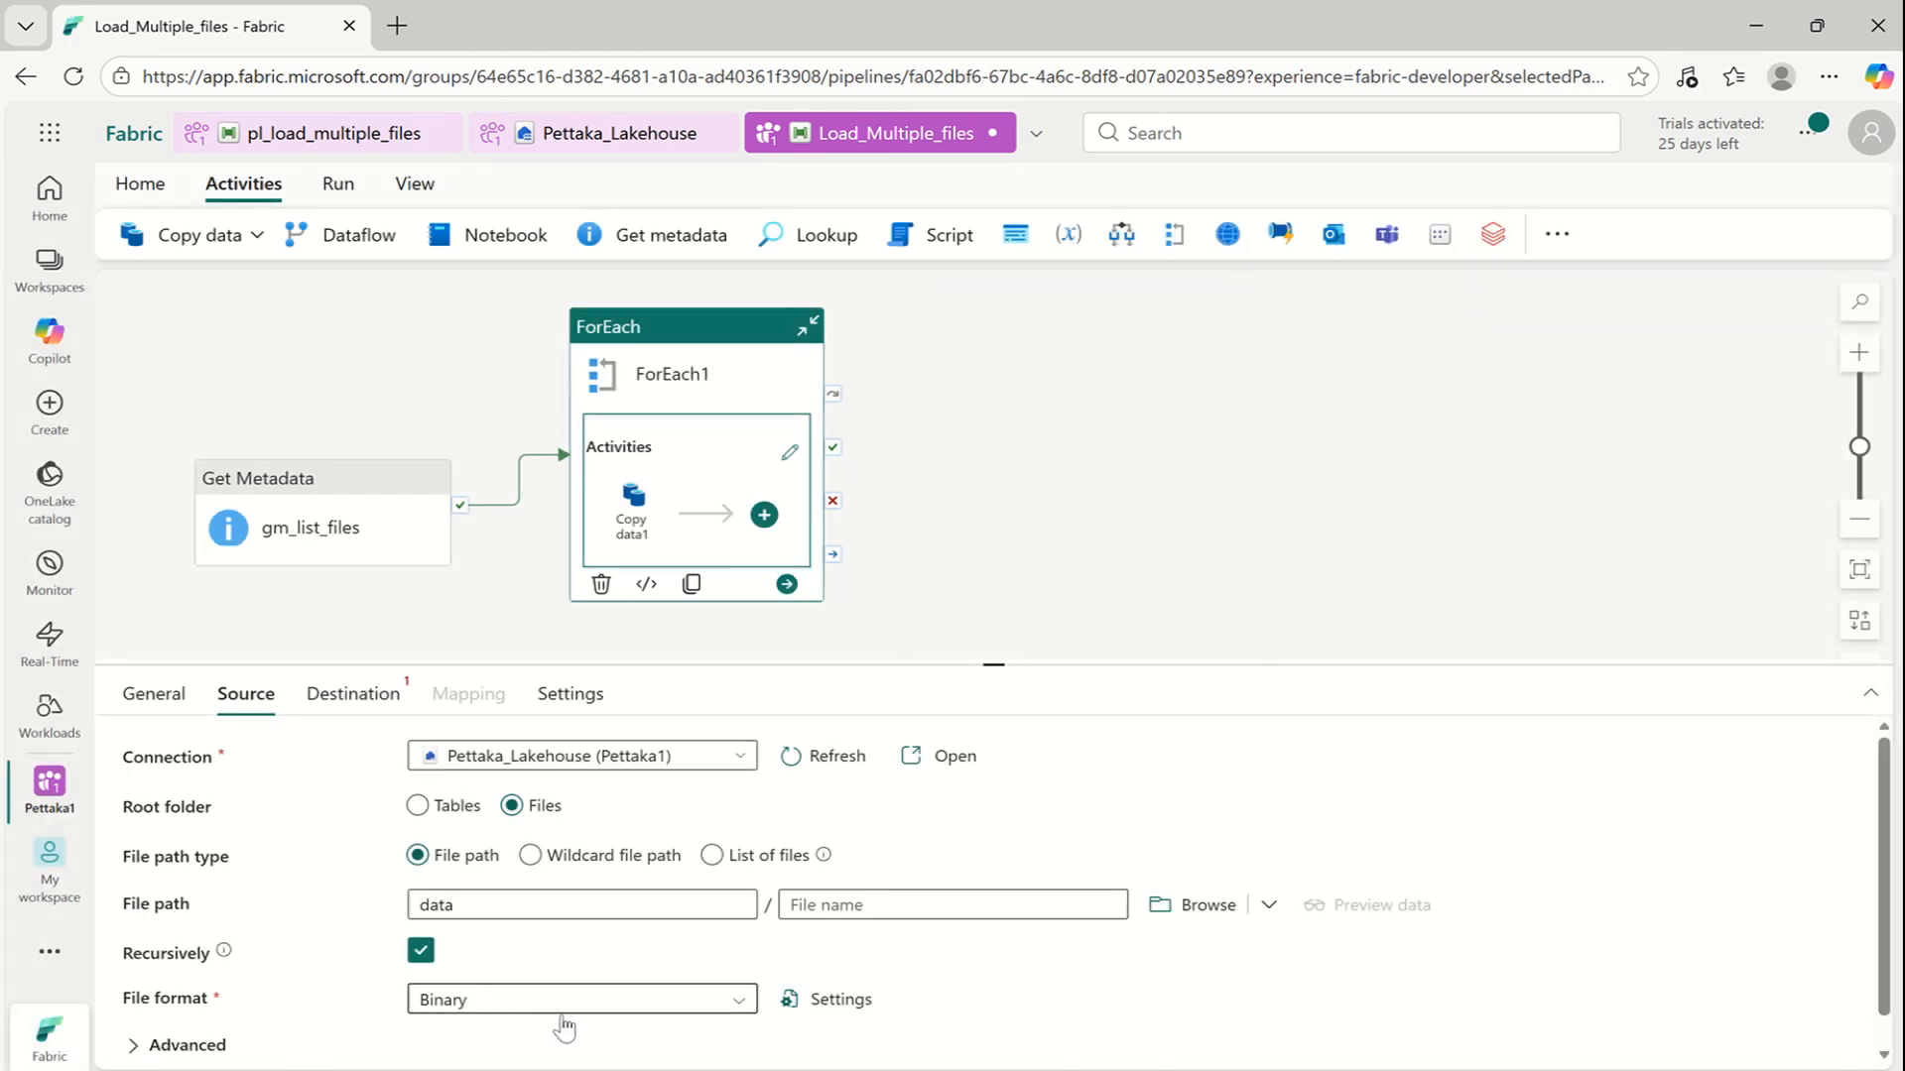
Set the copy activity's destination connection to Pettaka_Lakehouse and its root folder to Files
{"action": "left_click", "coordinate": [373, 716]}
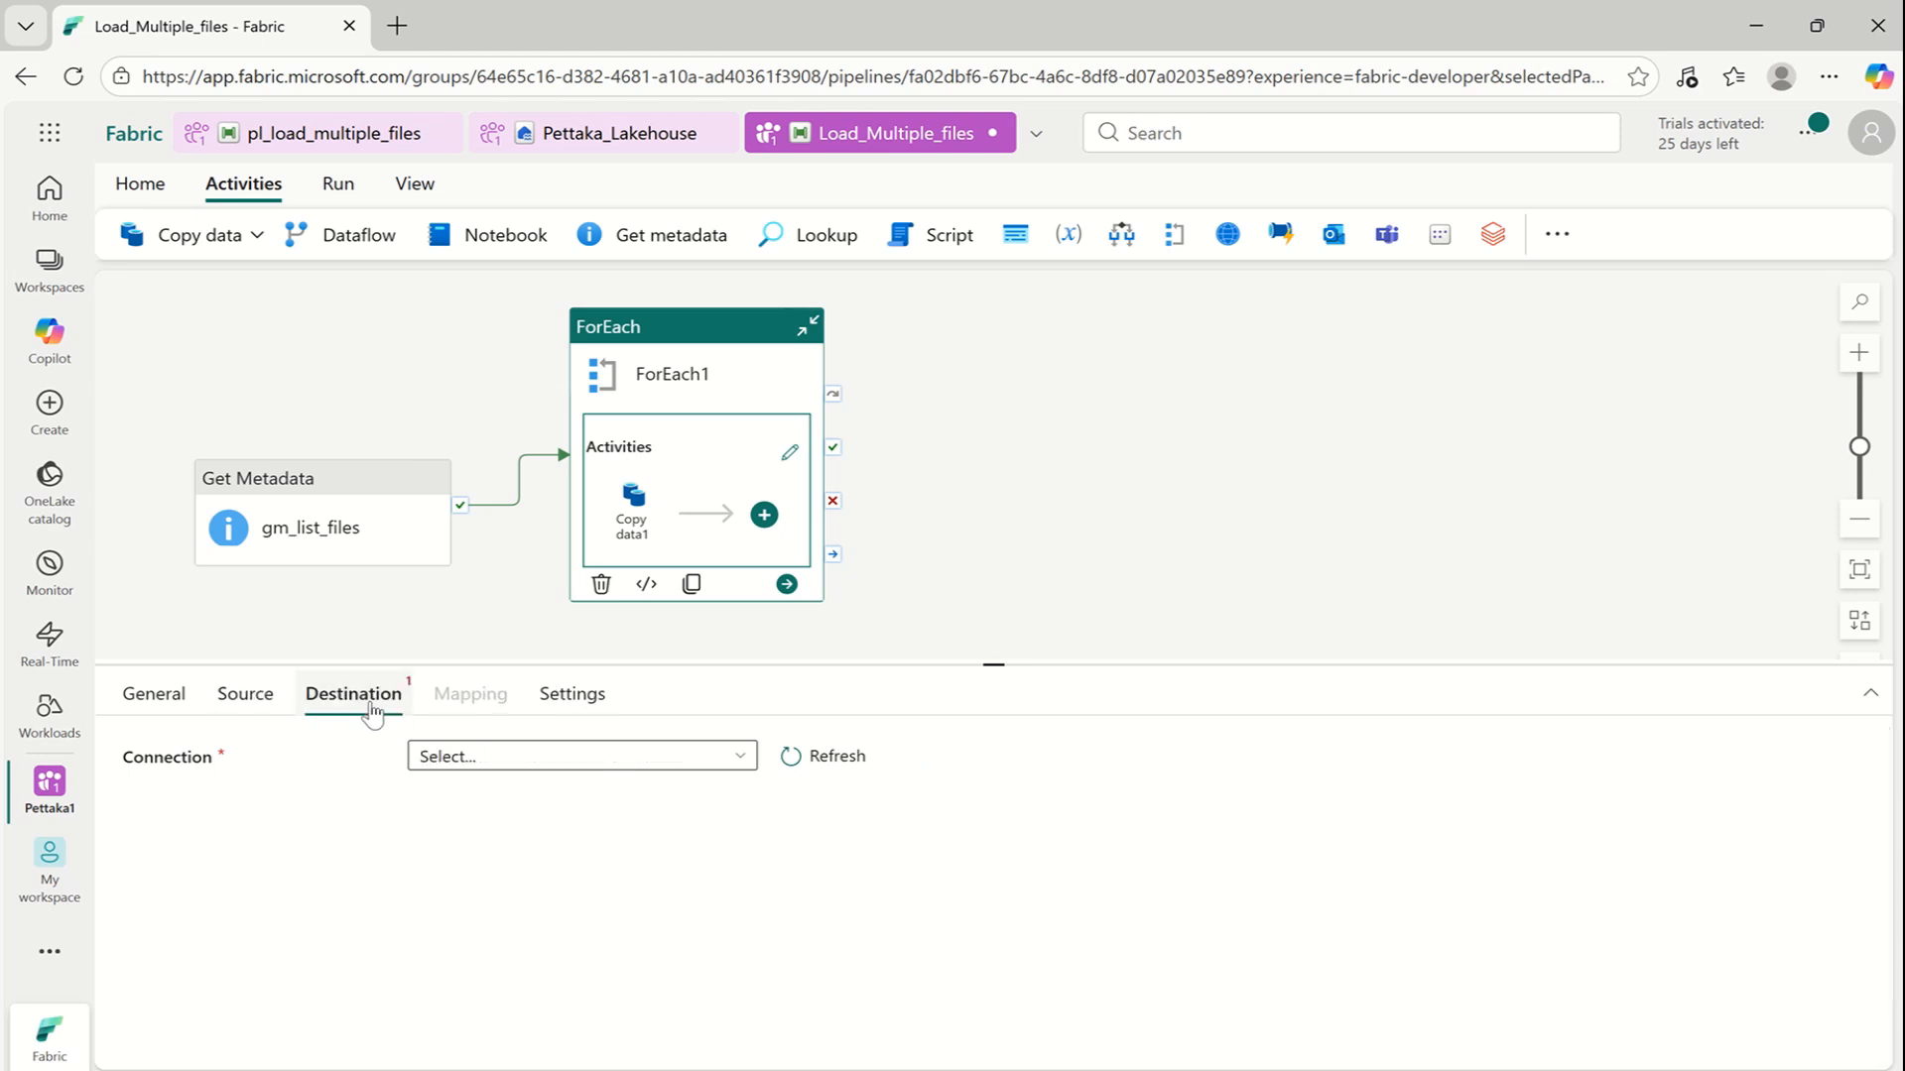
{"action": "left_click", "coordinate": [694, 759]}
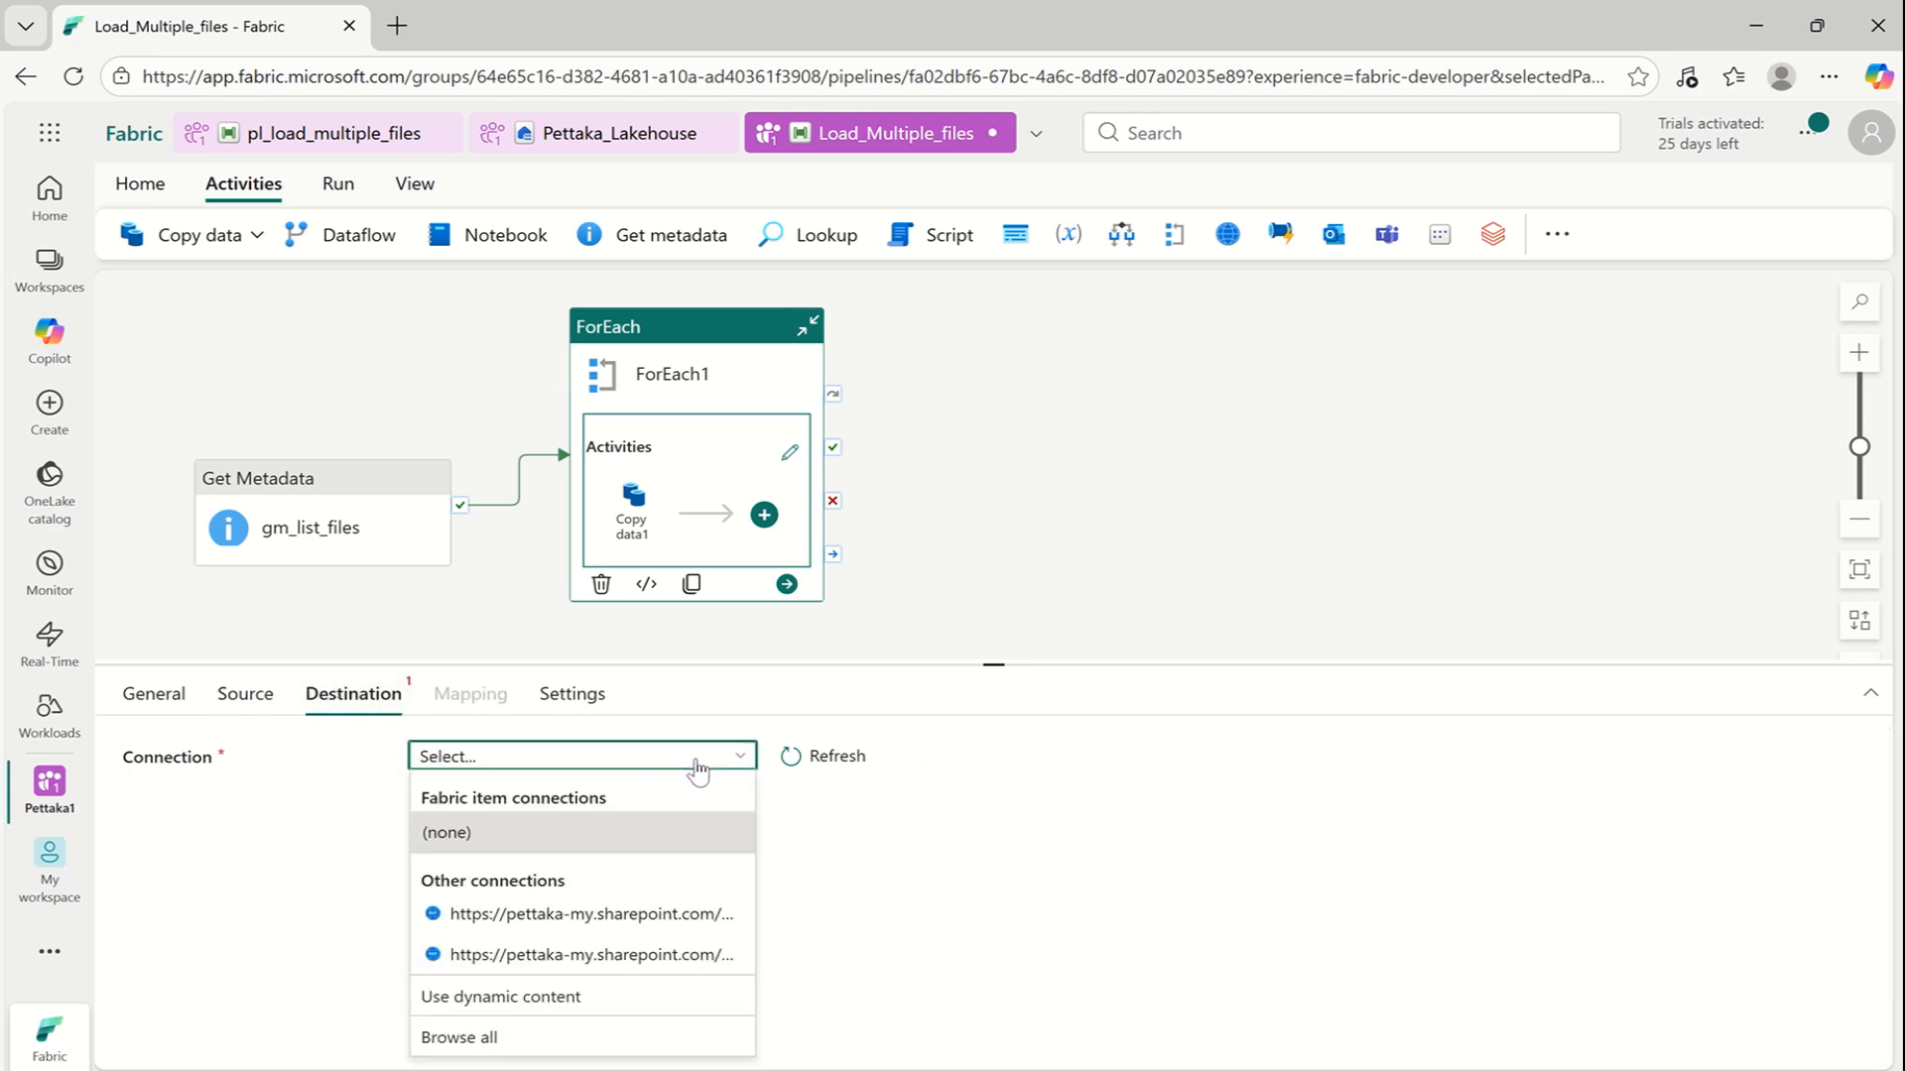
{"action": "left_click", "coordinate": [569, 995]}
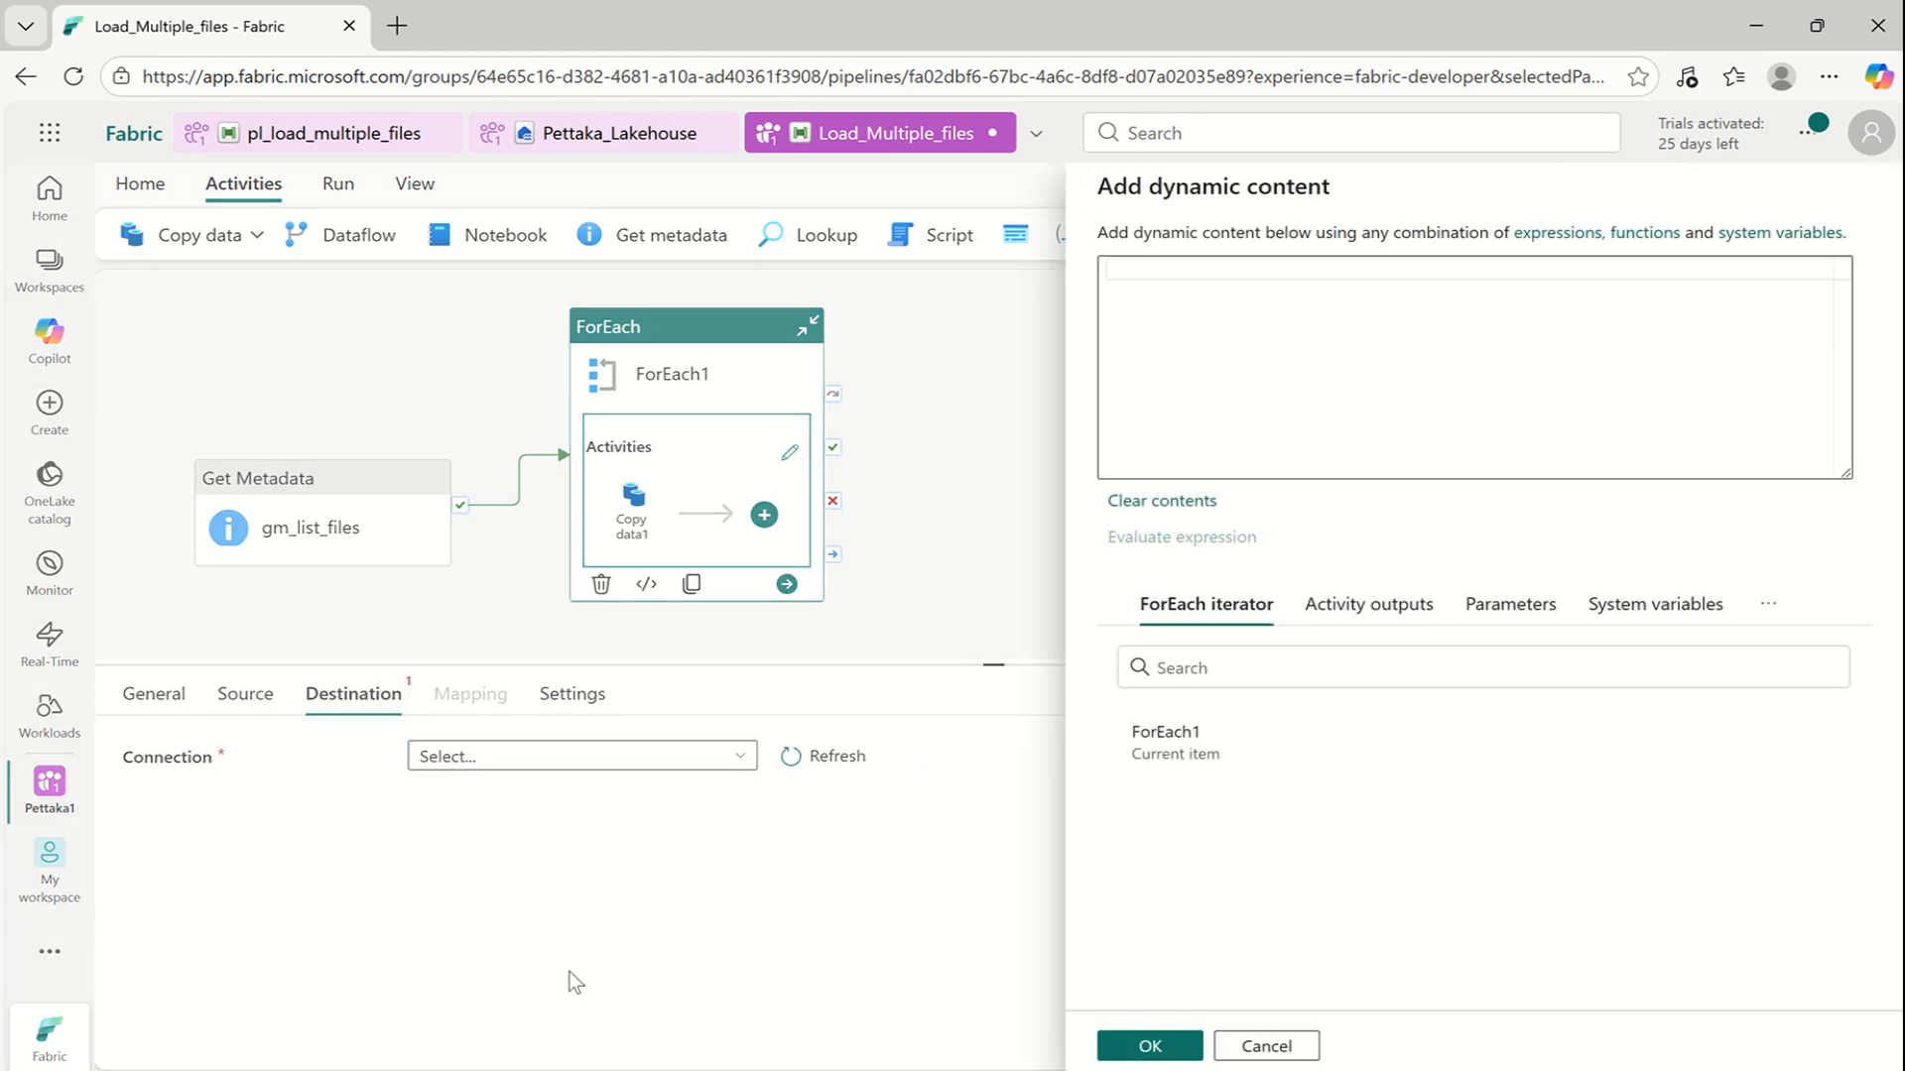
{"action": "left_click", "coordinate": [1248, 1047]}
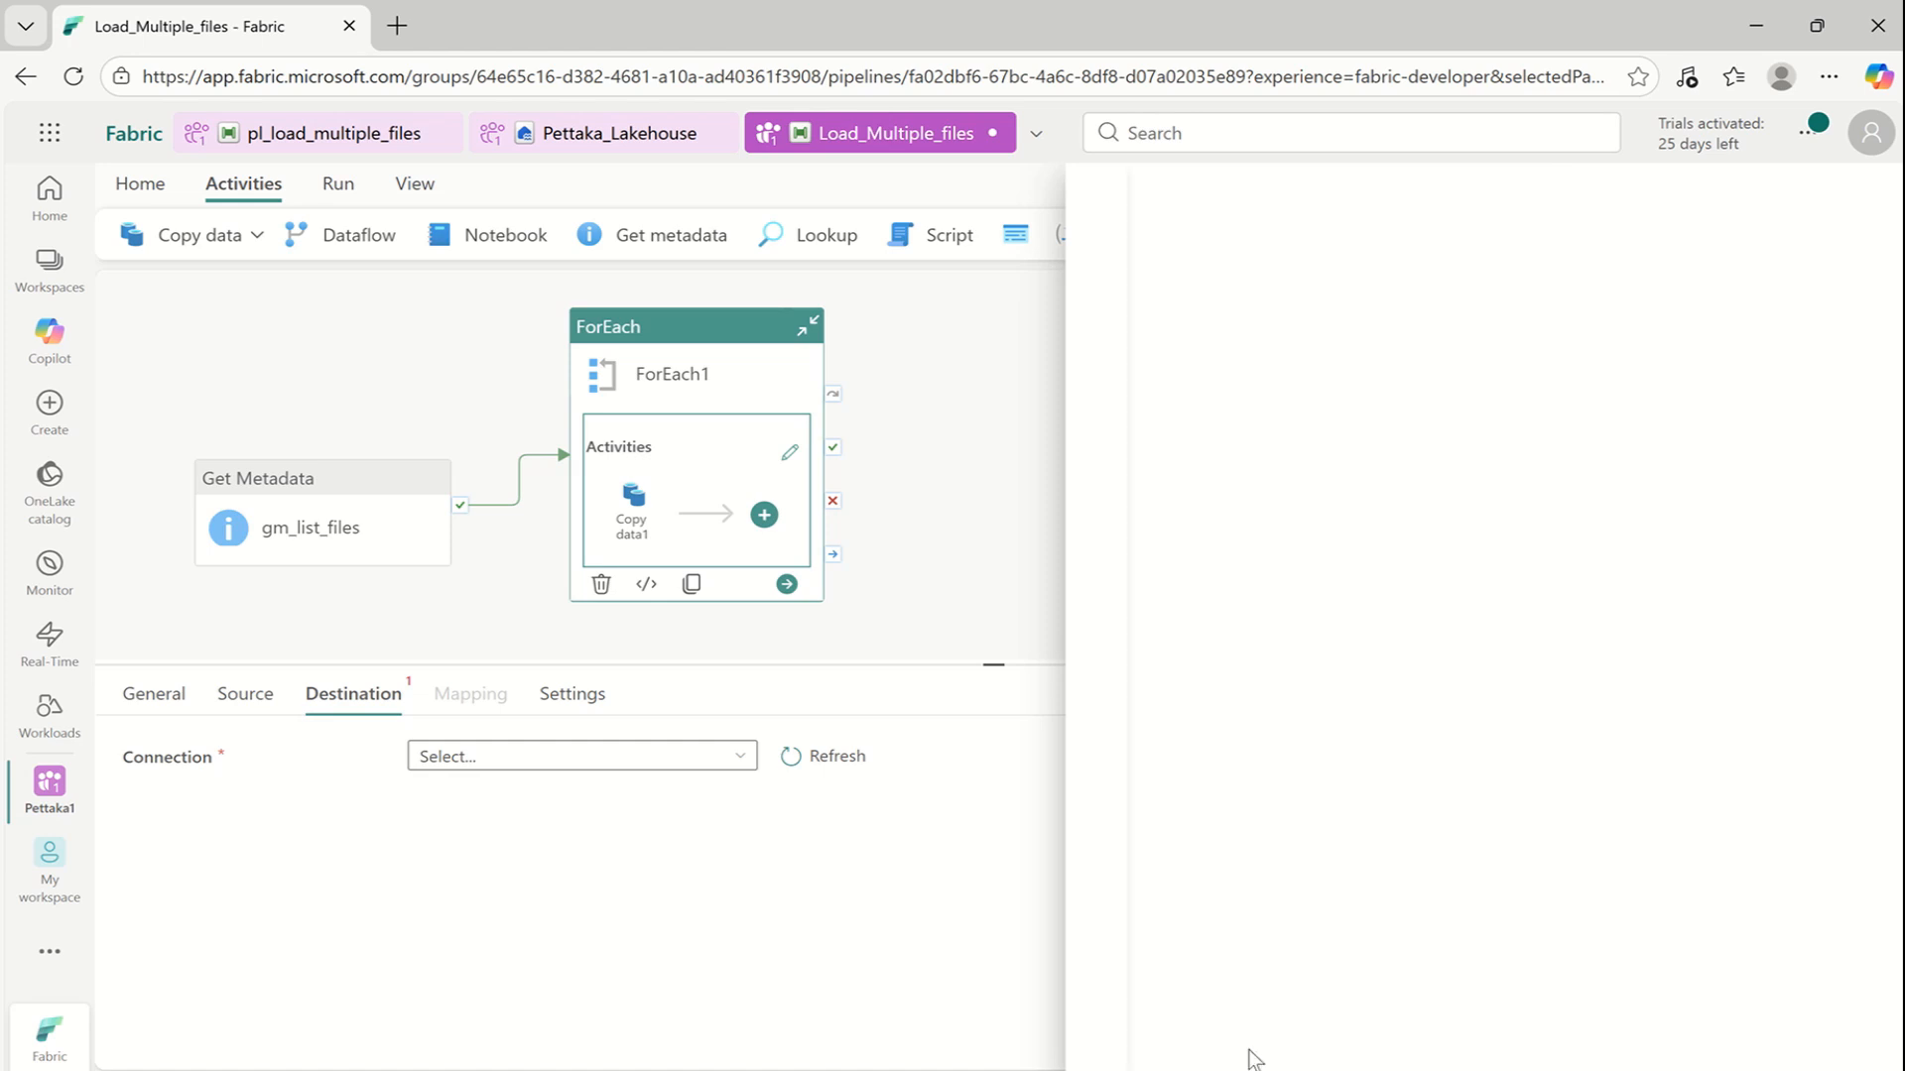
{"action": "left_click", "coordinate": [438, 764]}
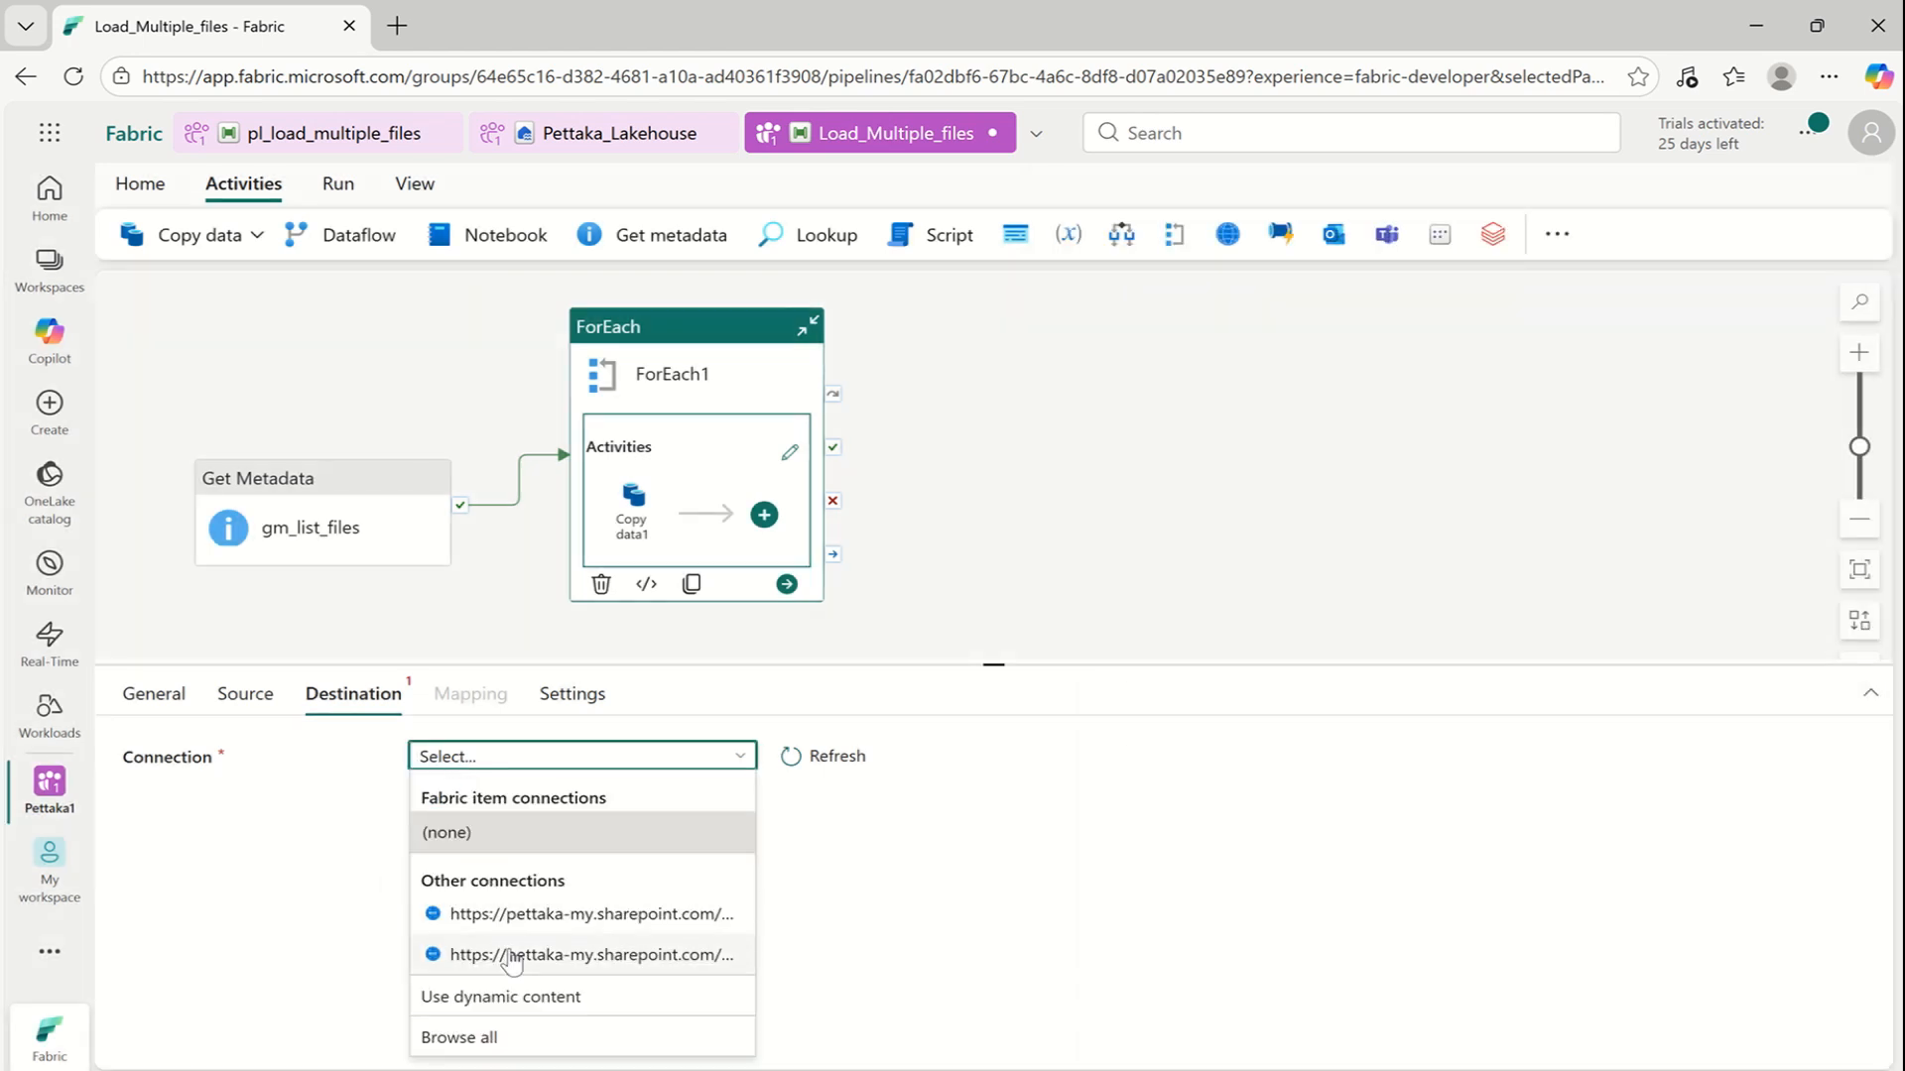
{"action": "left_click", "coordinate": [509, 1035]}
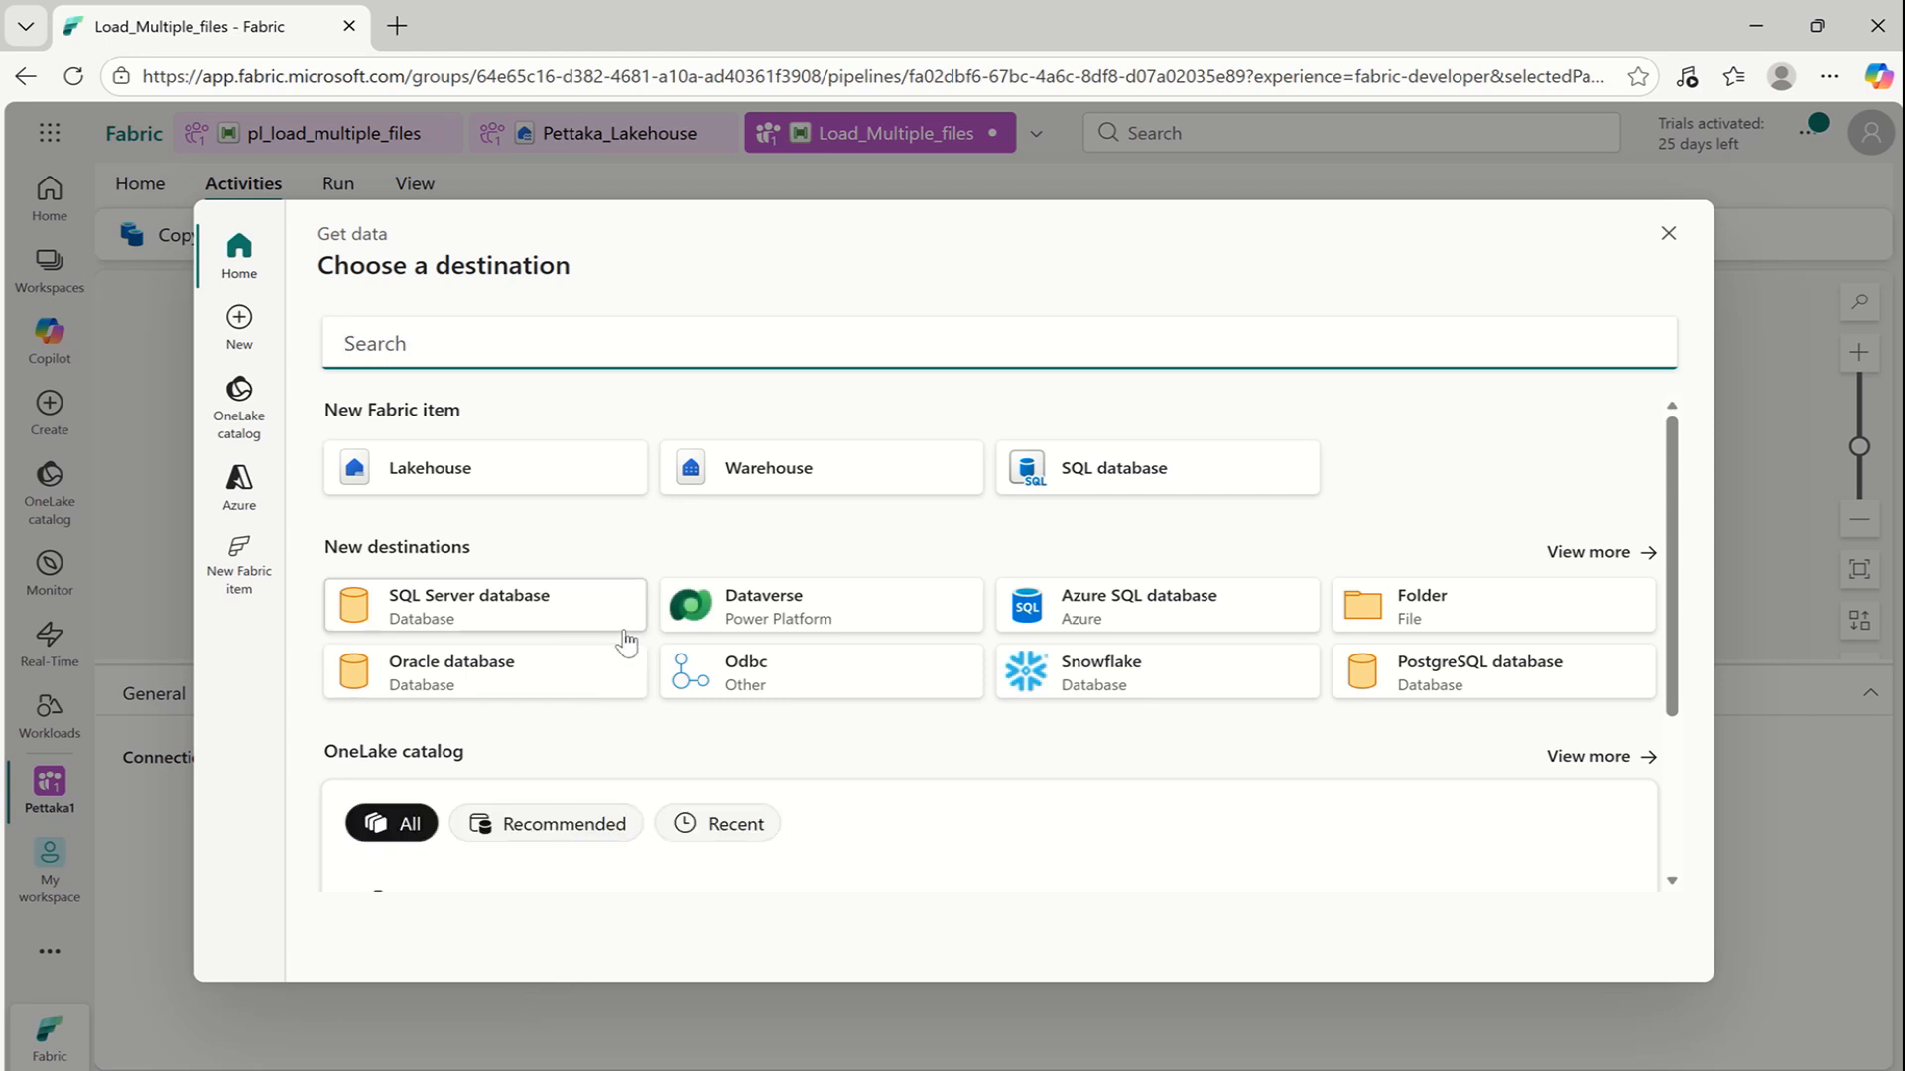
{"action": "scroll", "coordinate": [625, 638], "scroll_direction": "down", "scroll_amount": 1}
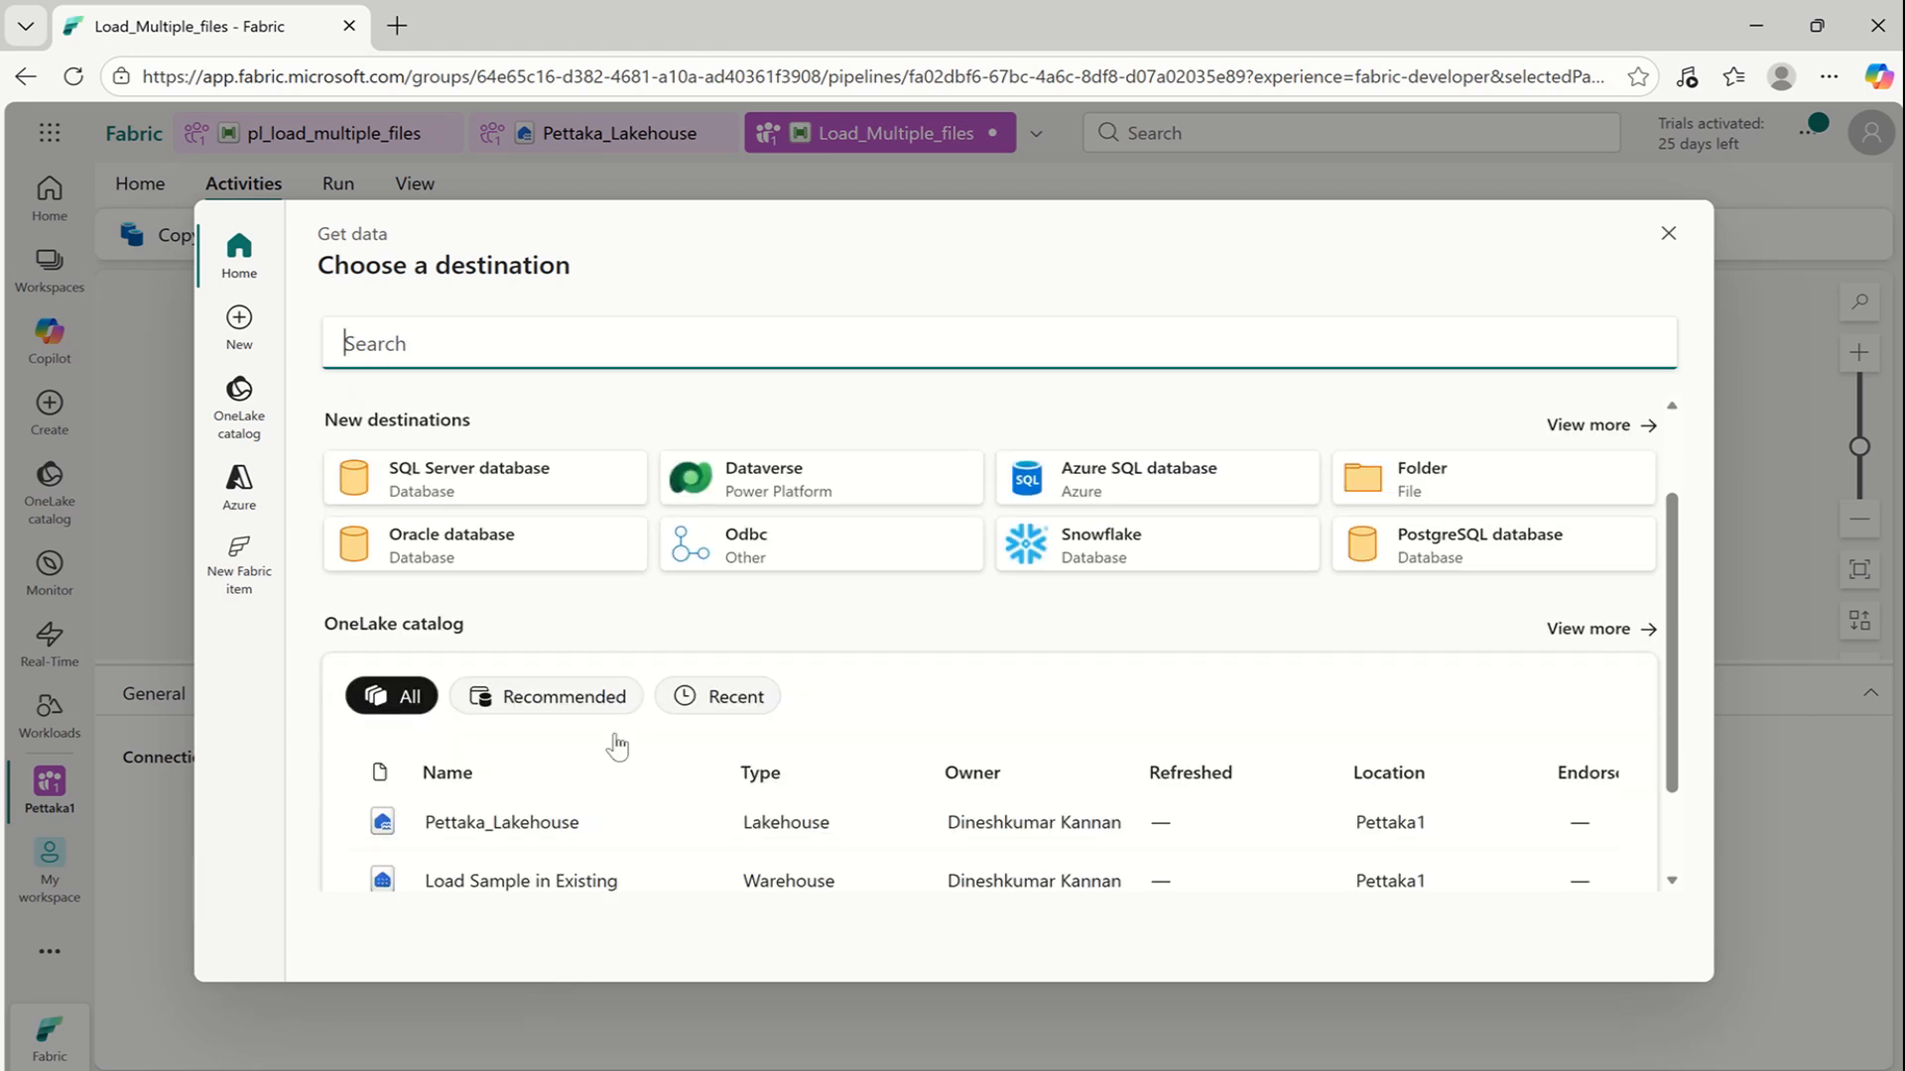
{"action": "left_click", "coordinate": [533, 829]}
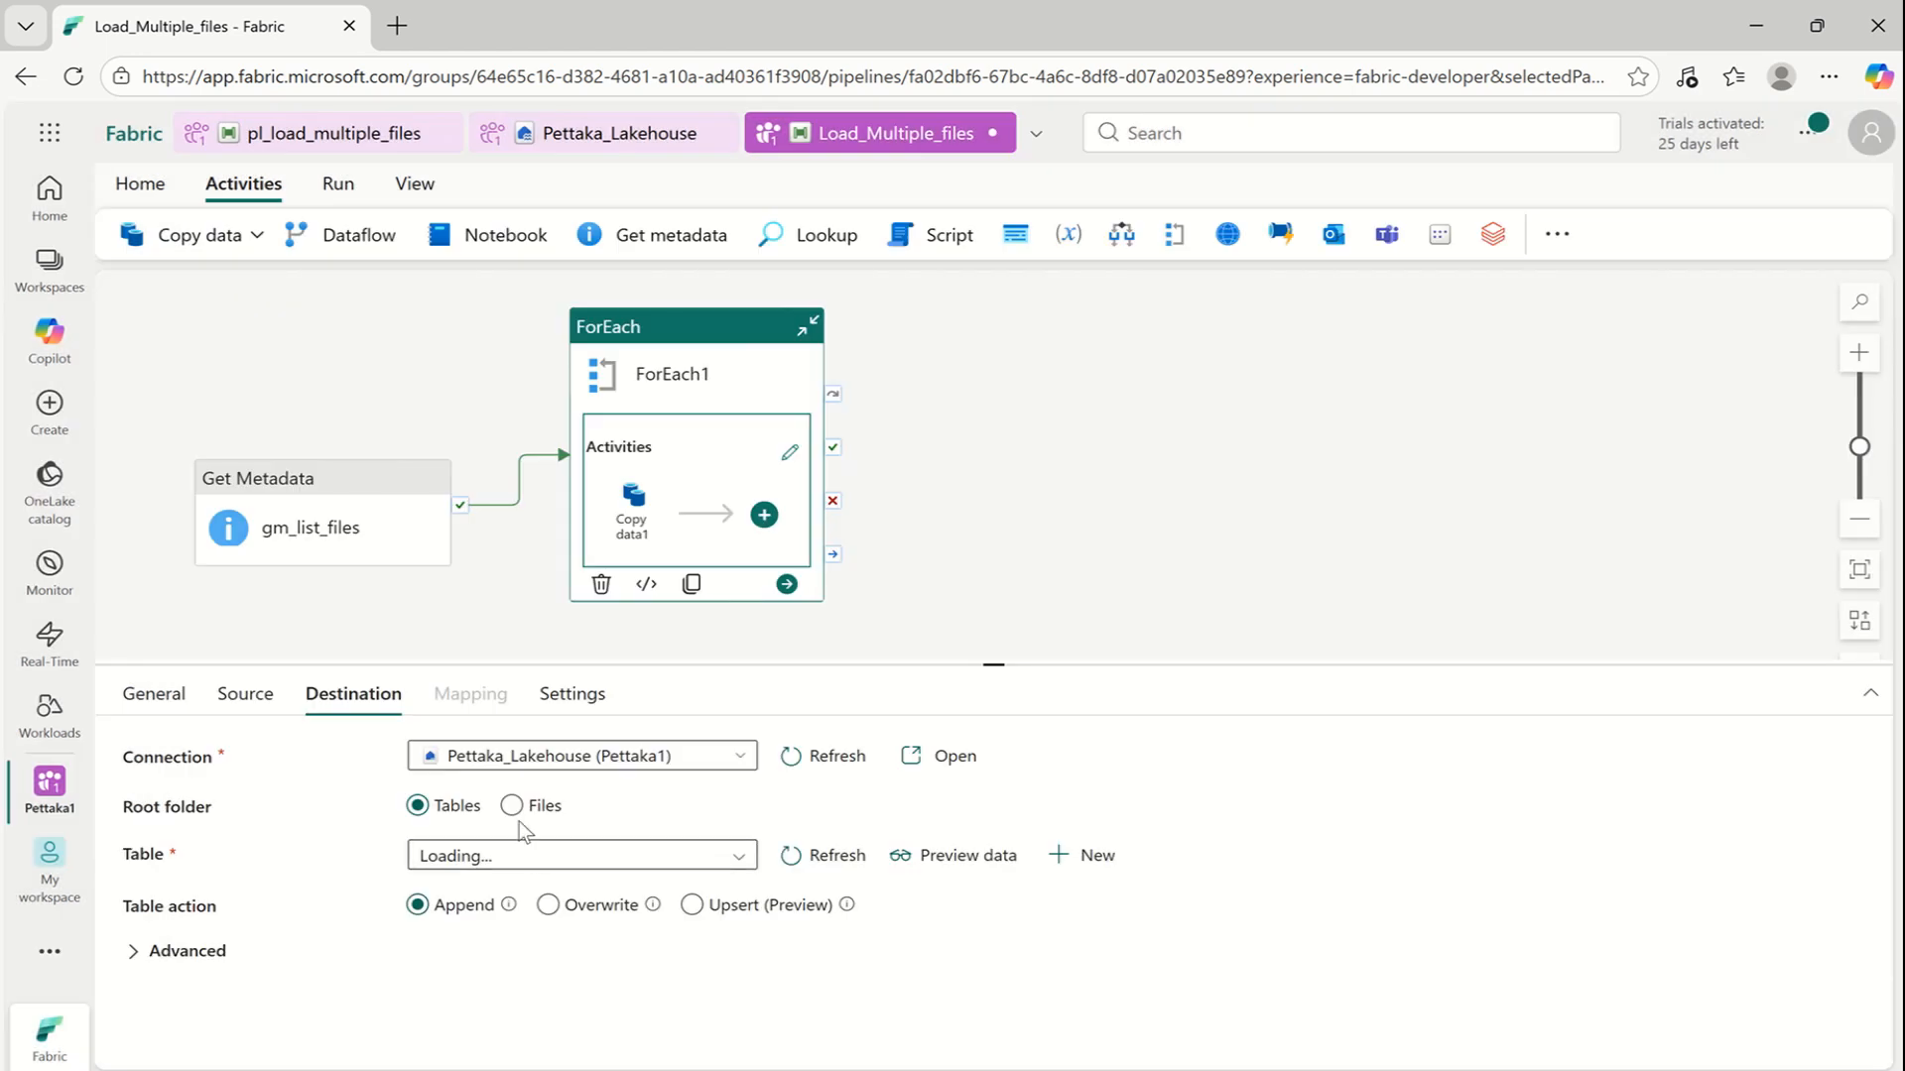
{"action": "left_click", "coordinate": [513, 806]}
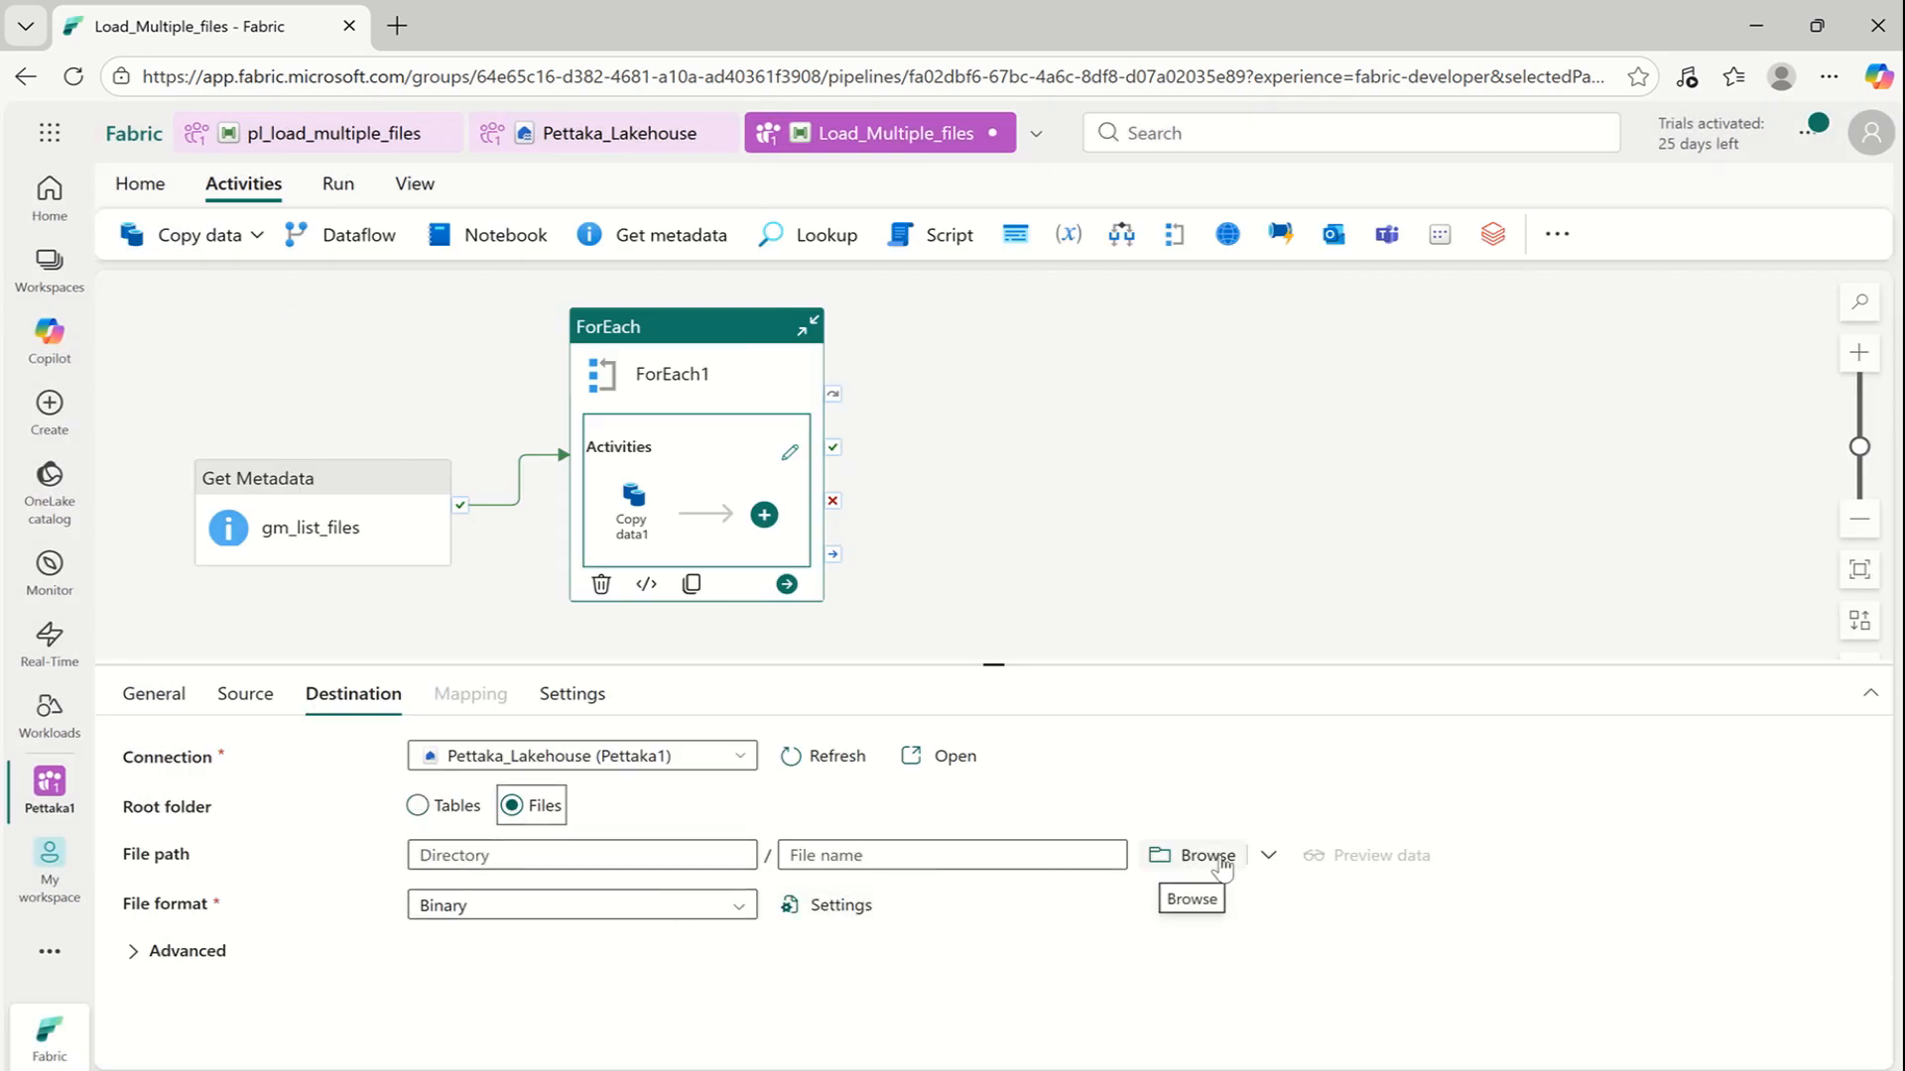
Set the copy activity's destination directory to the existing partitioned_data folder by browsing the lakehouse files
{"action": "left_click", "coordinate": [1264, 859]}
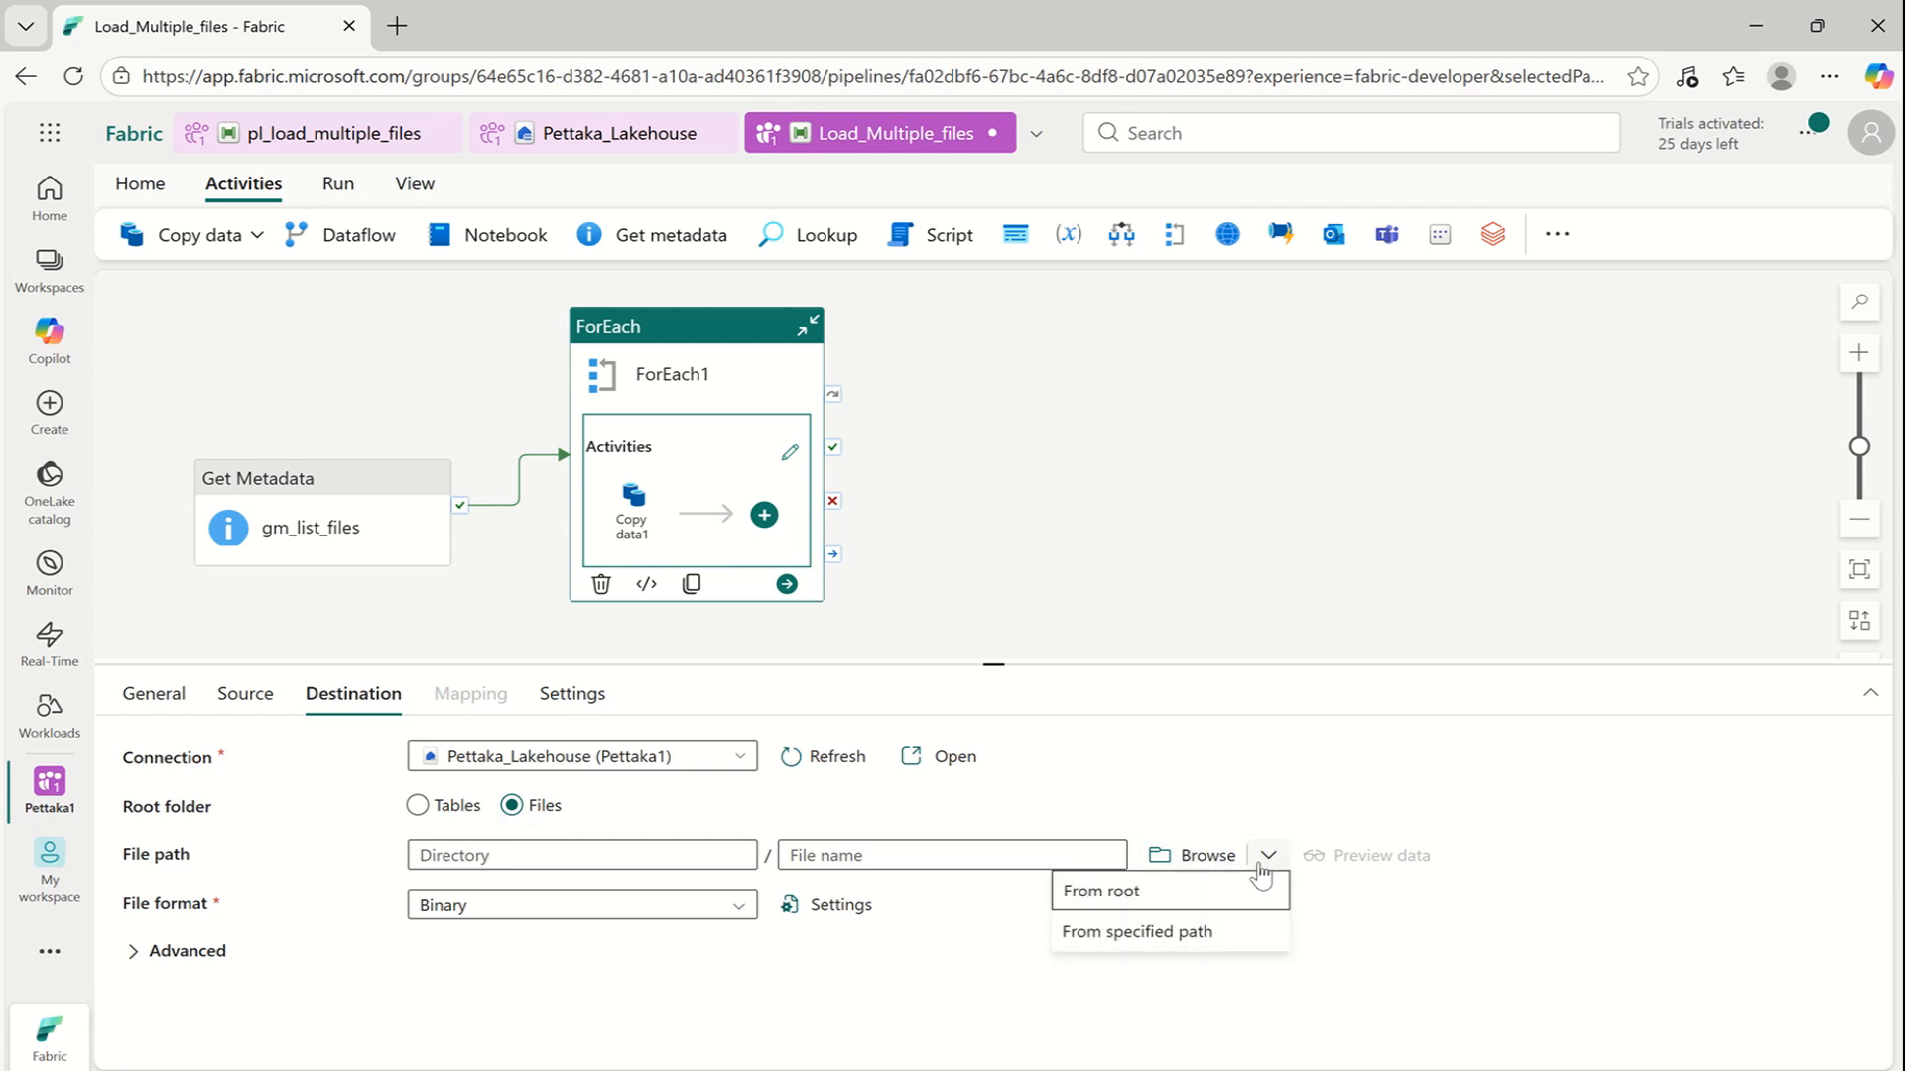
{"action": "left_click", "coordinate": [1198, 861]}
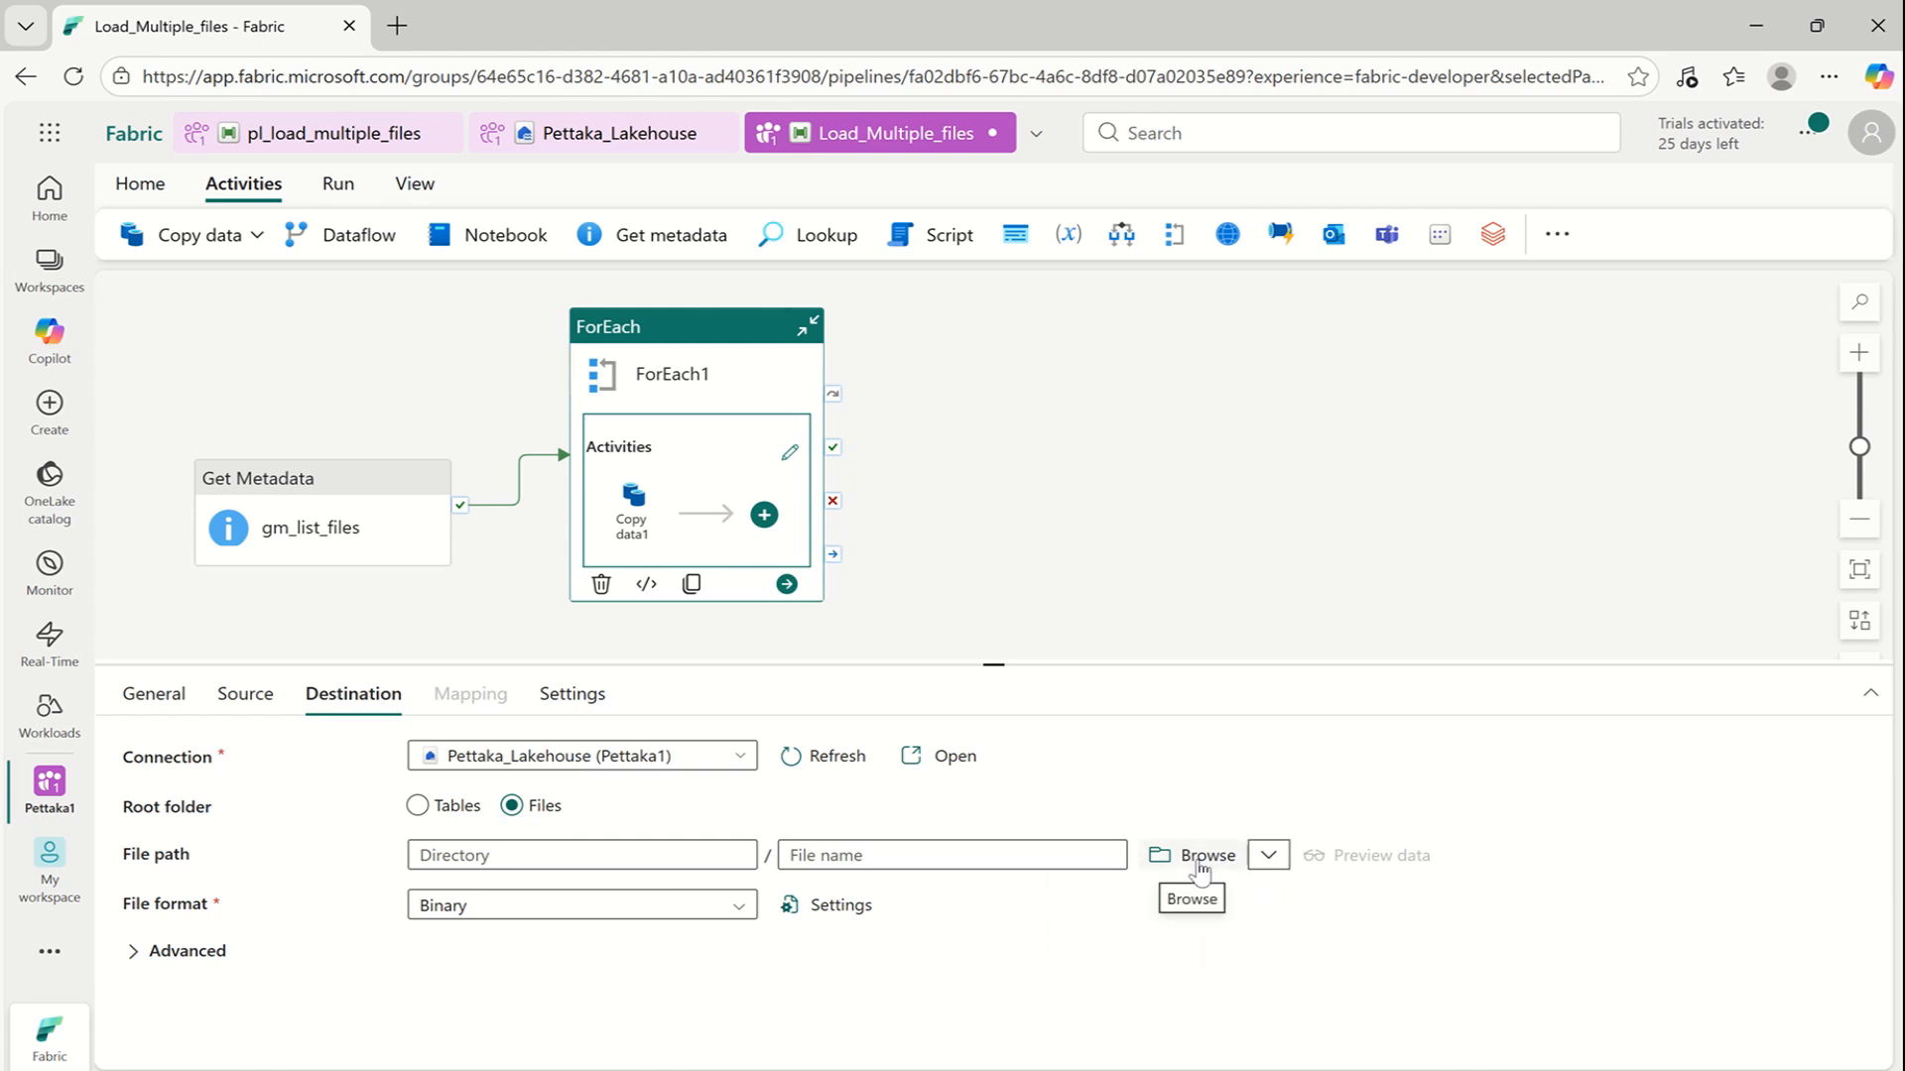
{"action": "left_click", "coordinate": [1199, 865]}
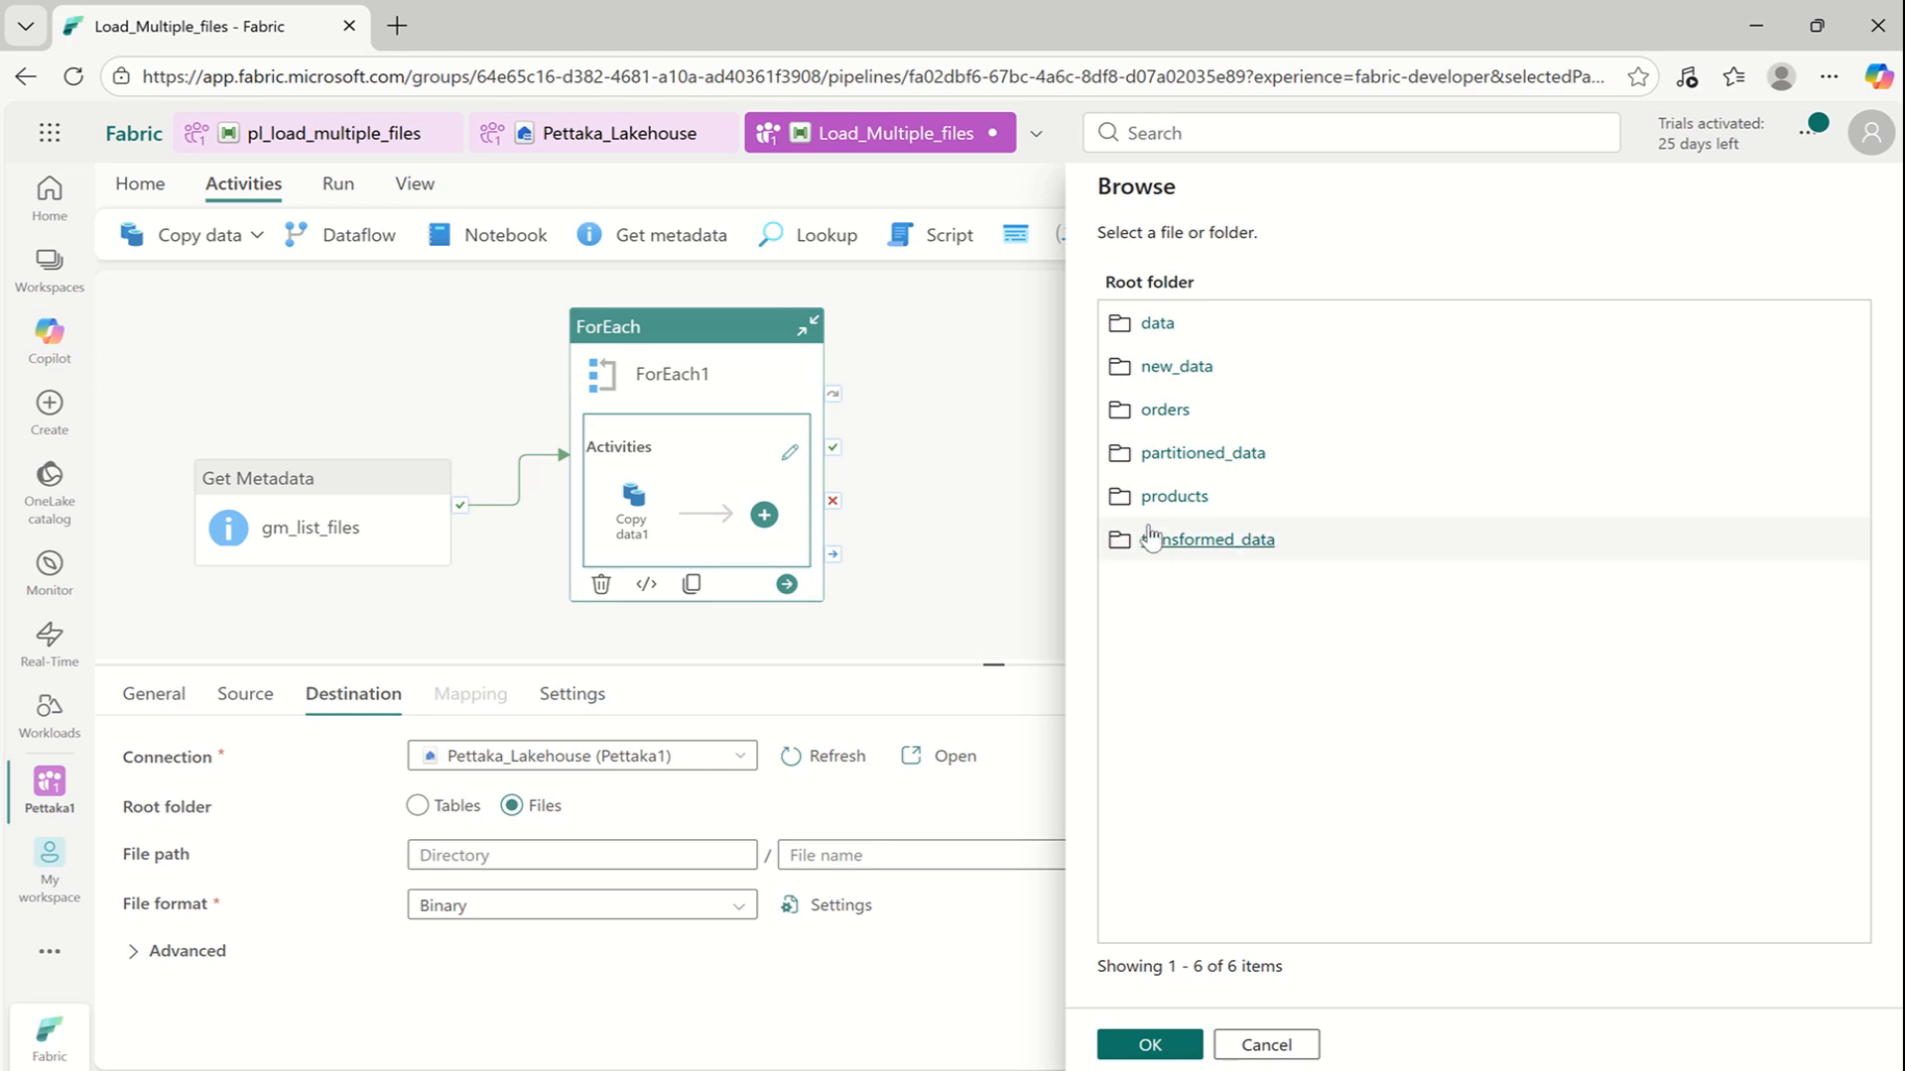
{"action": "left_click", "coordinate": [1226, 458]}
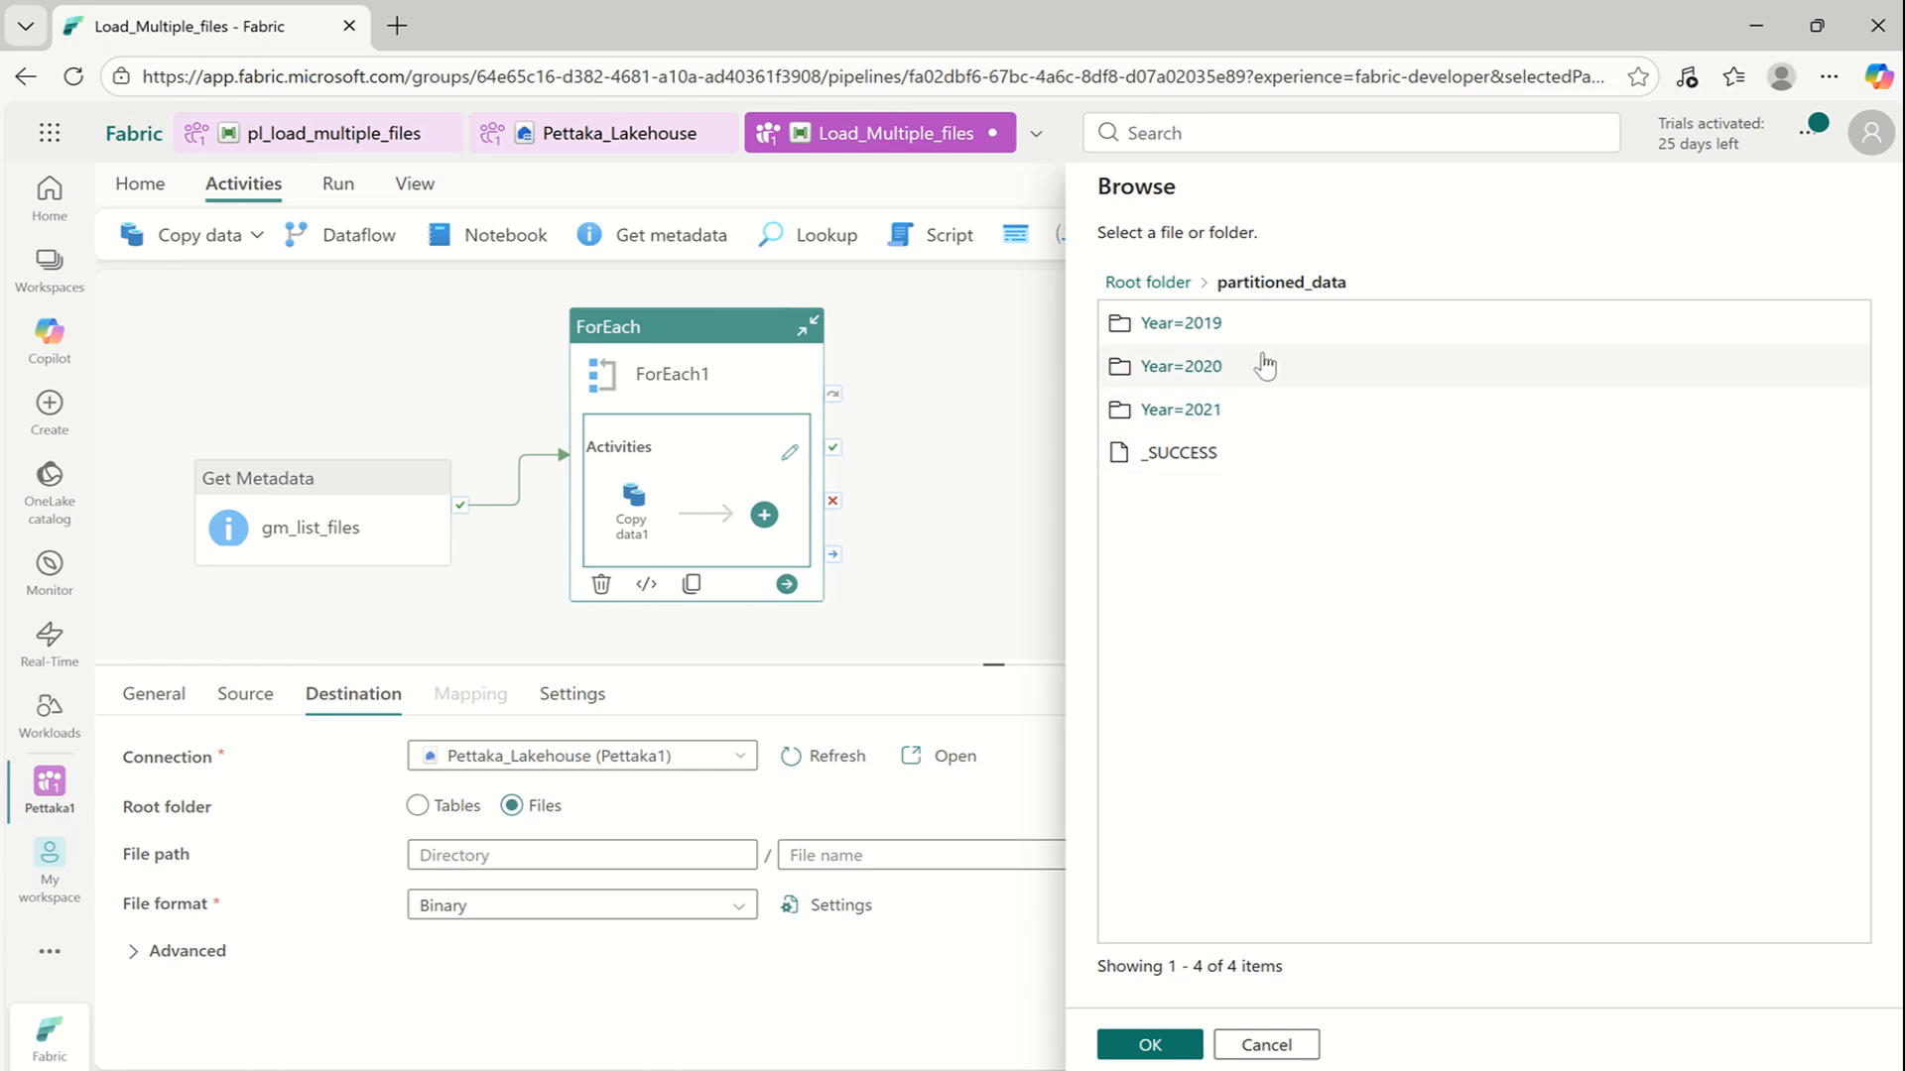
{"action": "left_click", "coordinate": [1146, 1044]}
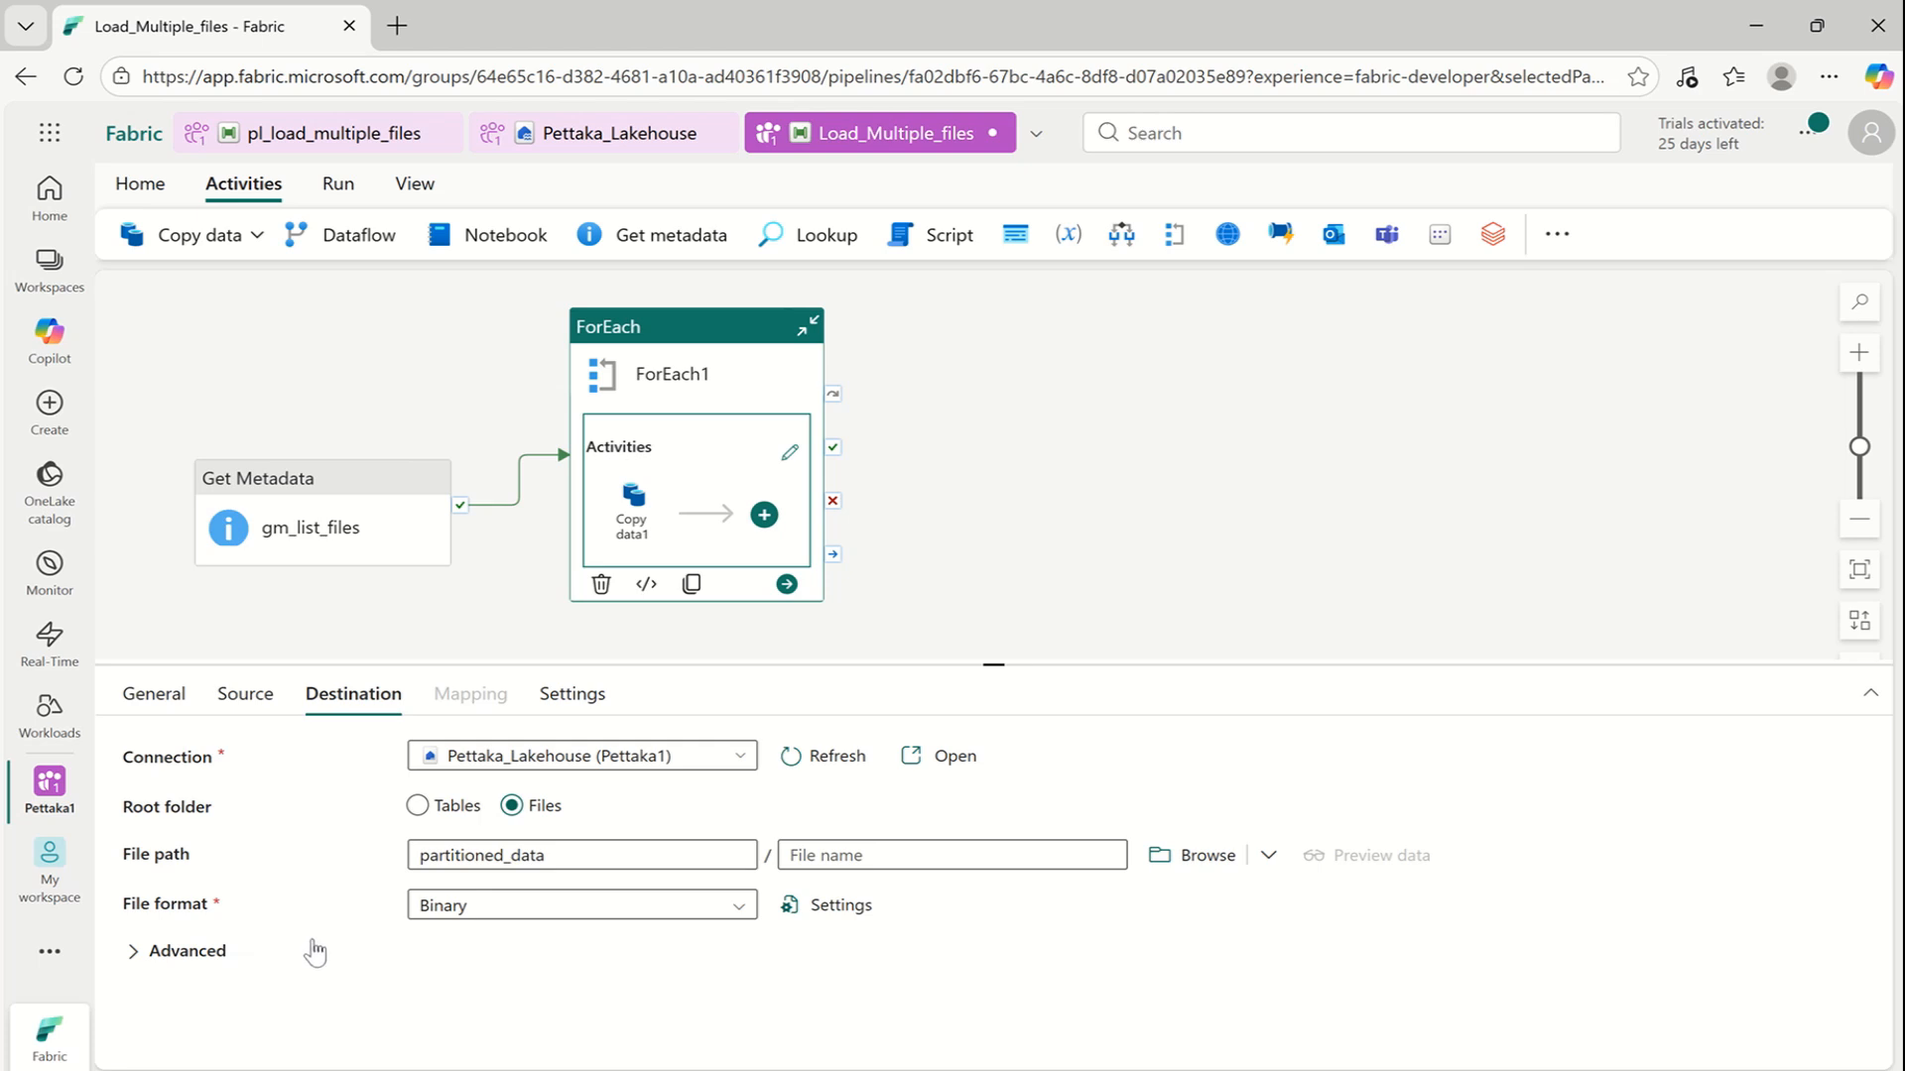
{"action": "left_click", "coordinate": [907, 524]}
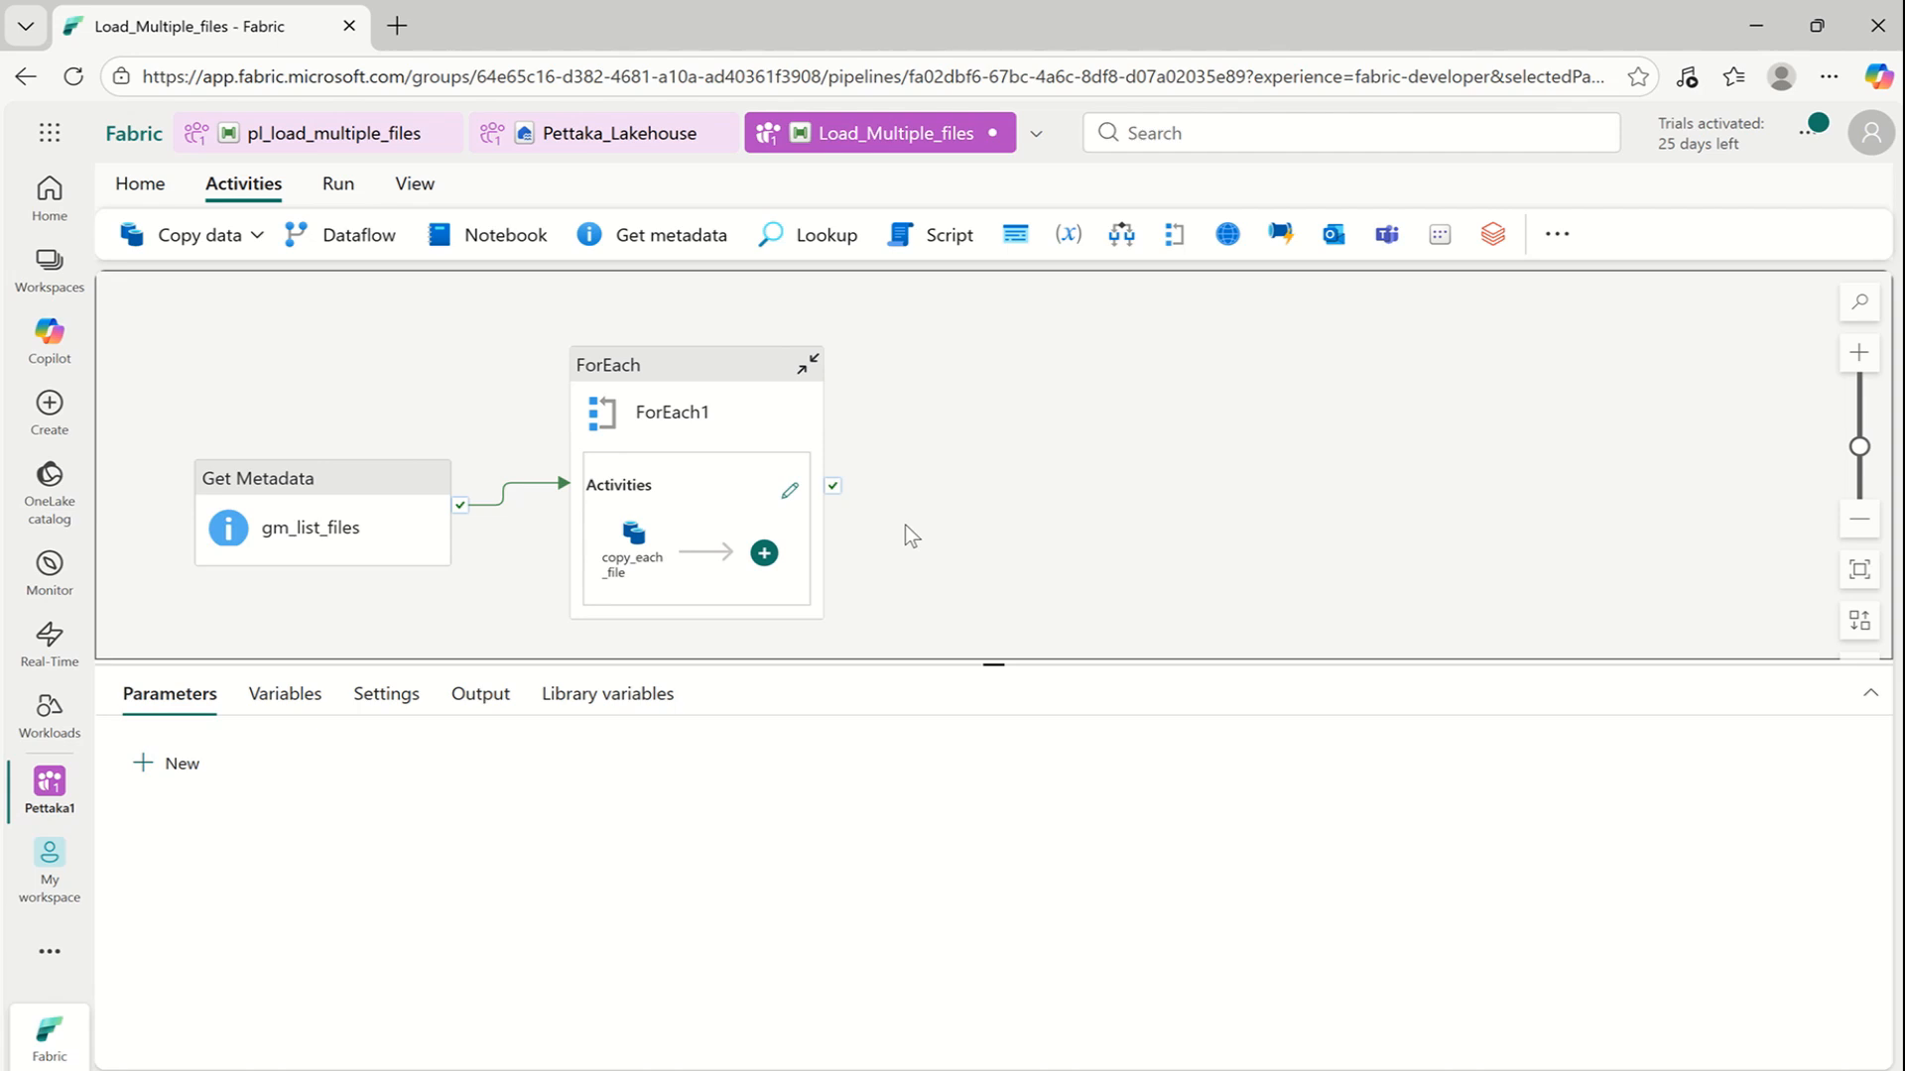
Turn sequential execution off and back on for the ForEach activity to compare the available settings
{"action": "left_click", "coordinate": [616, 366]}
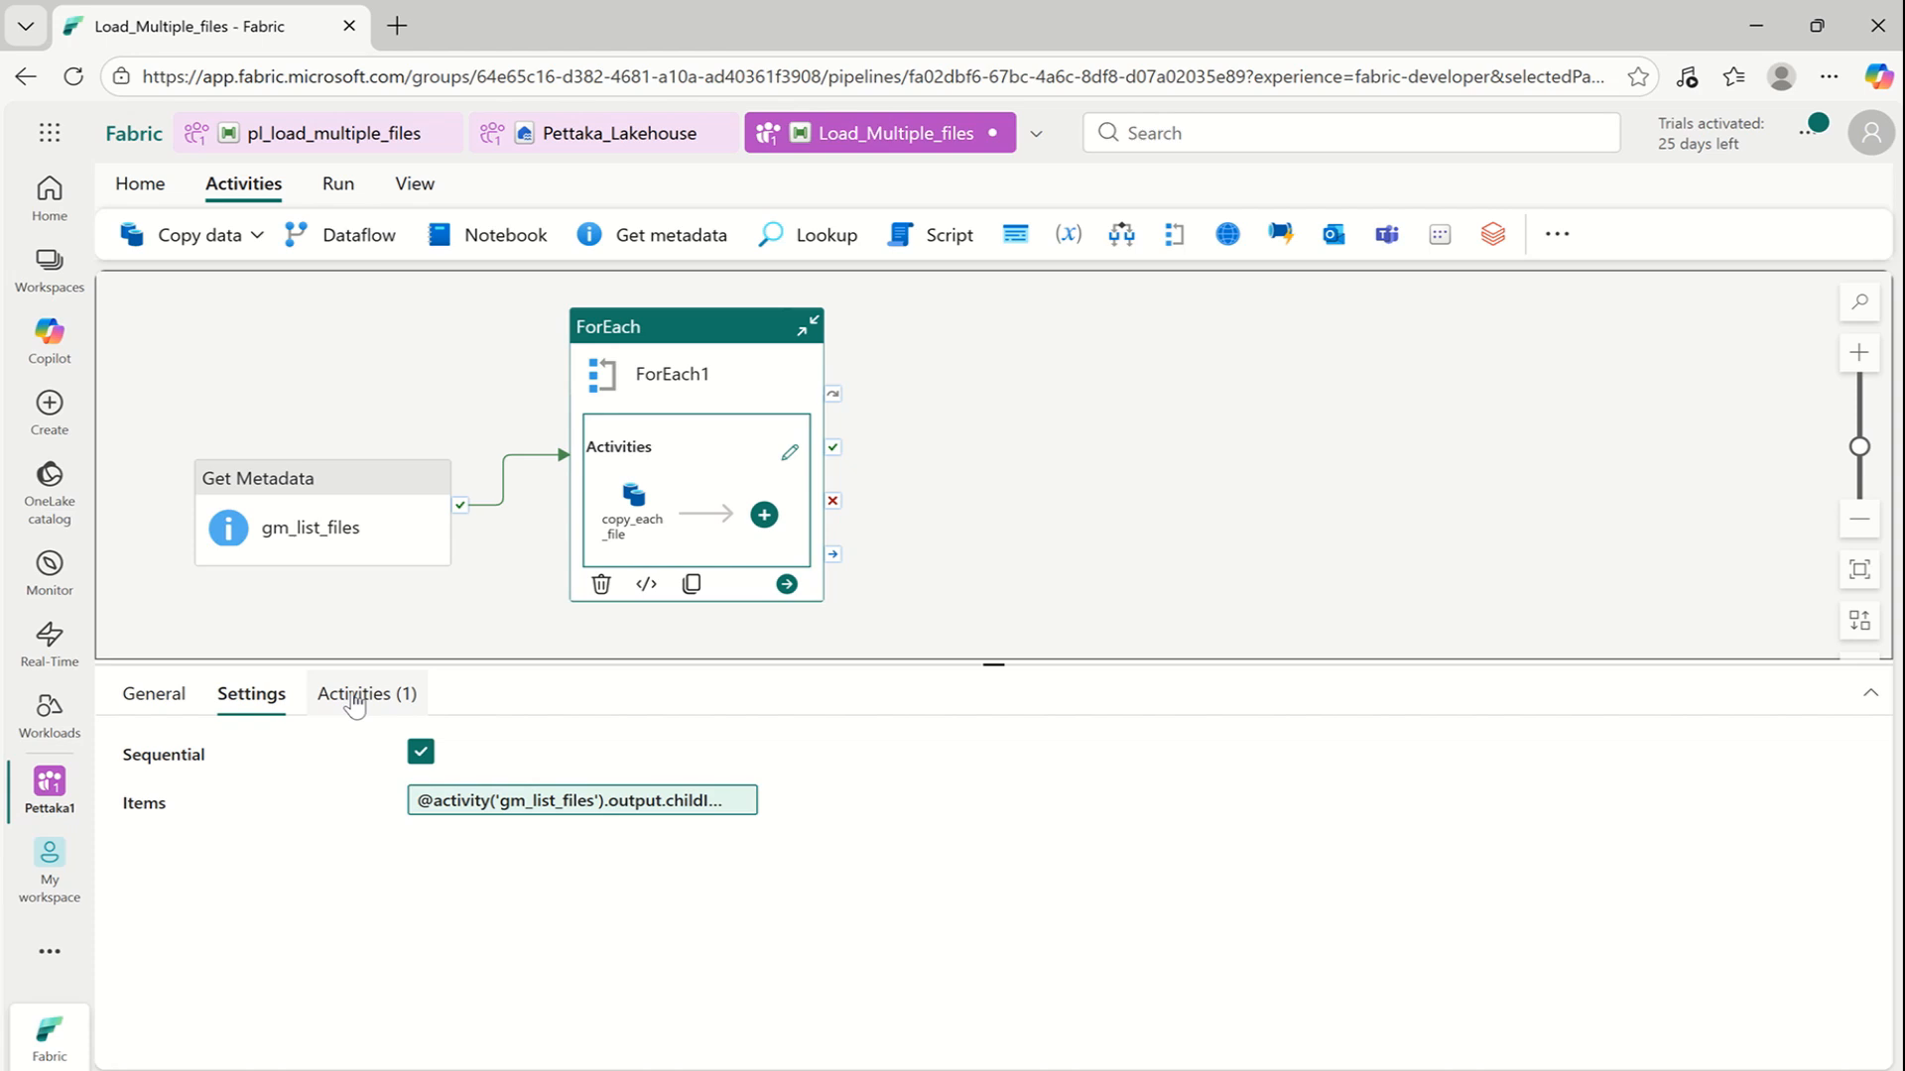
{"action": "left_click", "coordinate": [420, 752]}
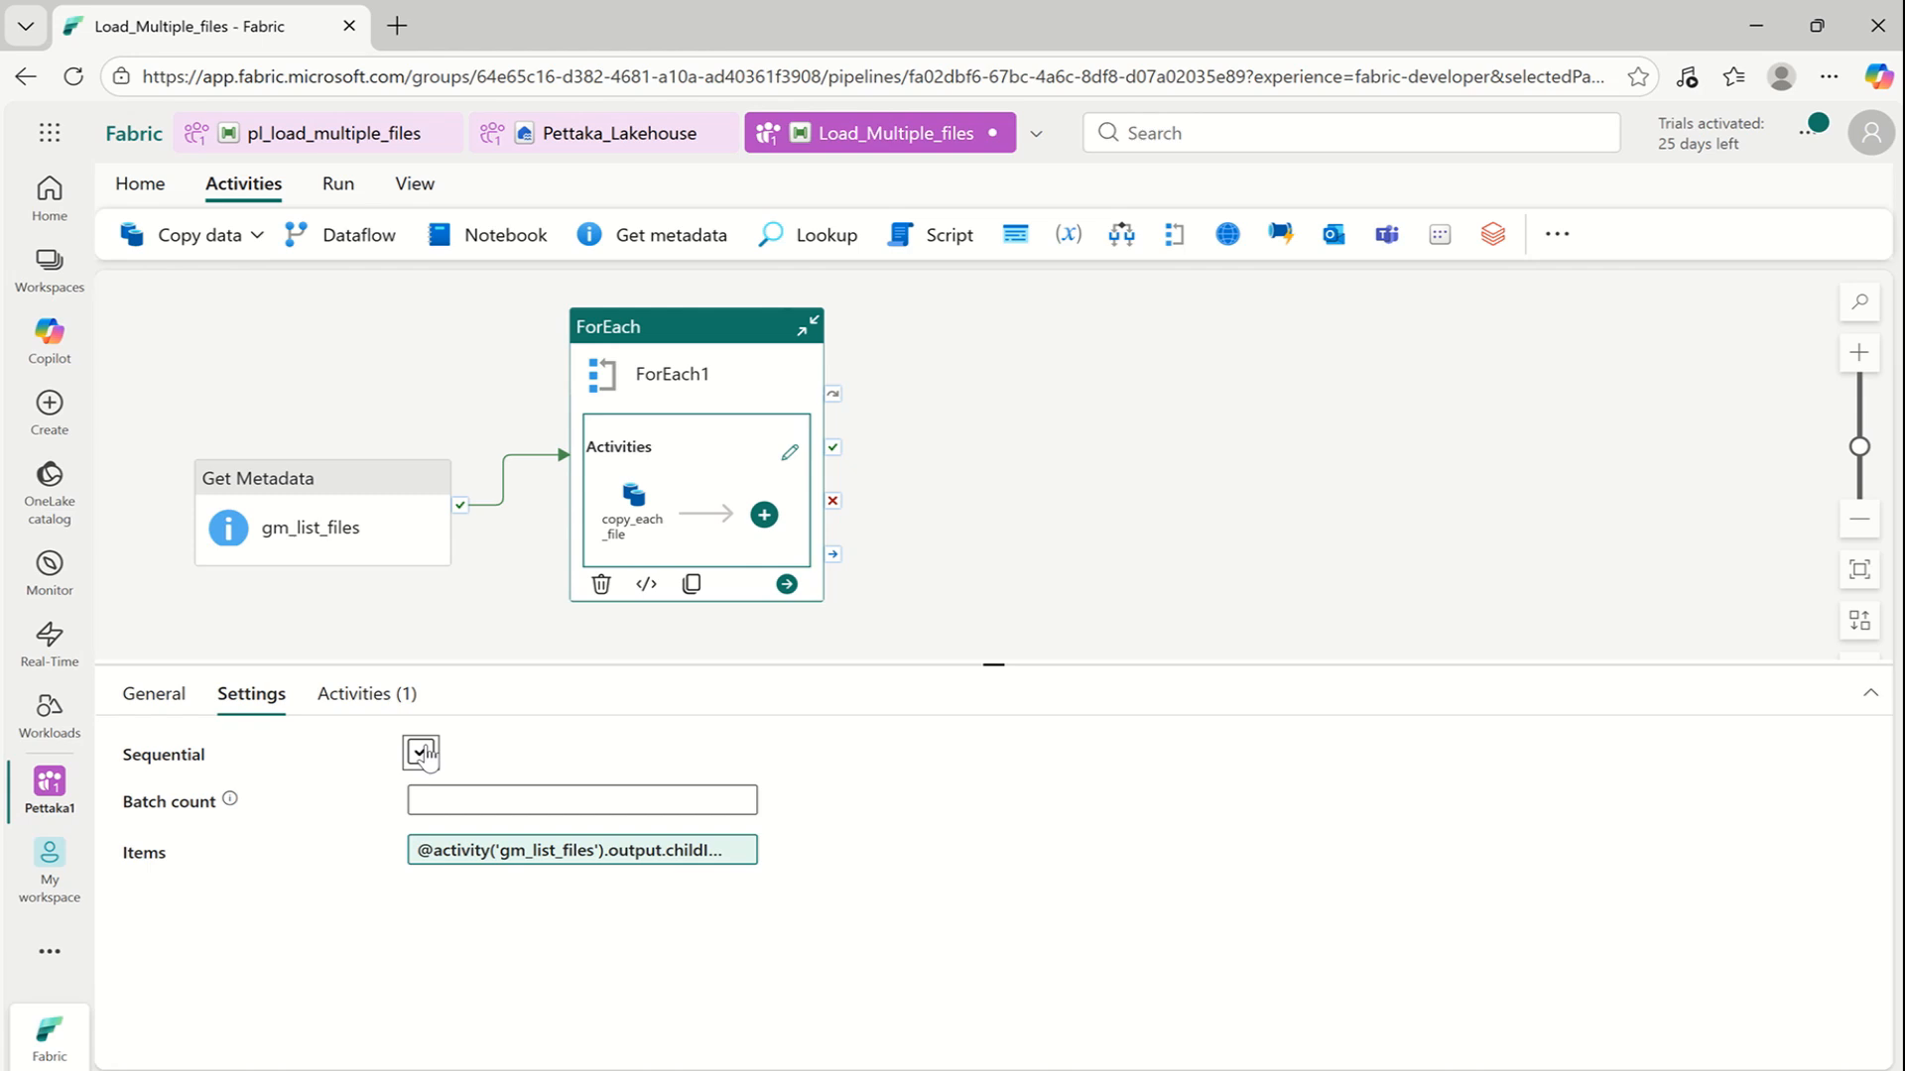
{"action": "left_click", "coordinate": [422, 754]}
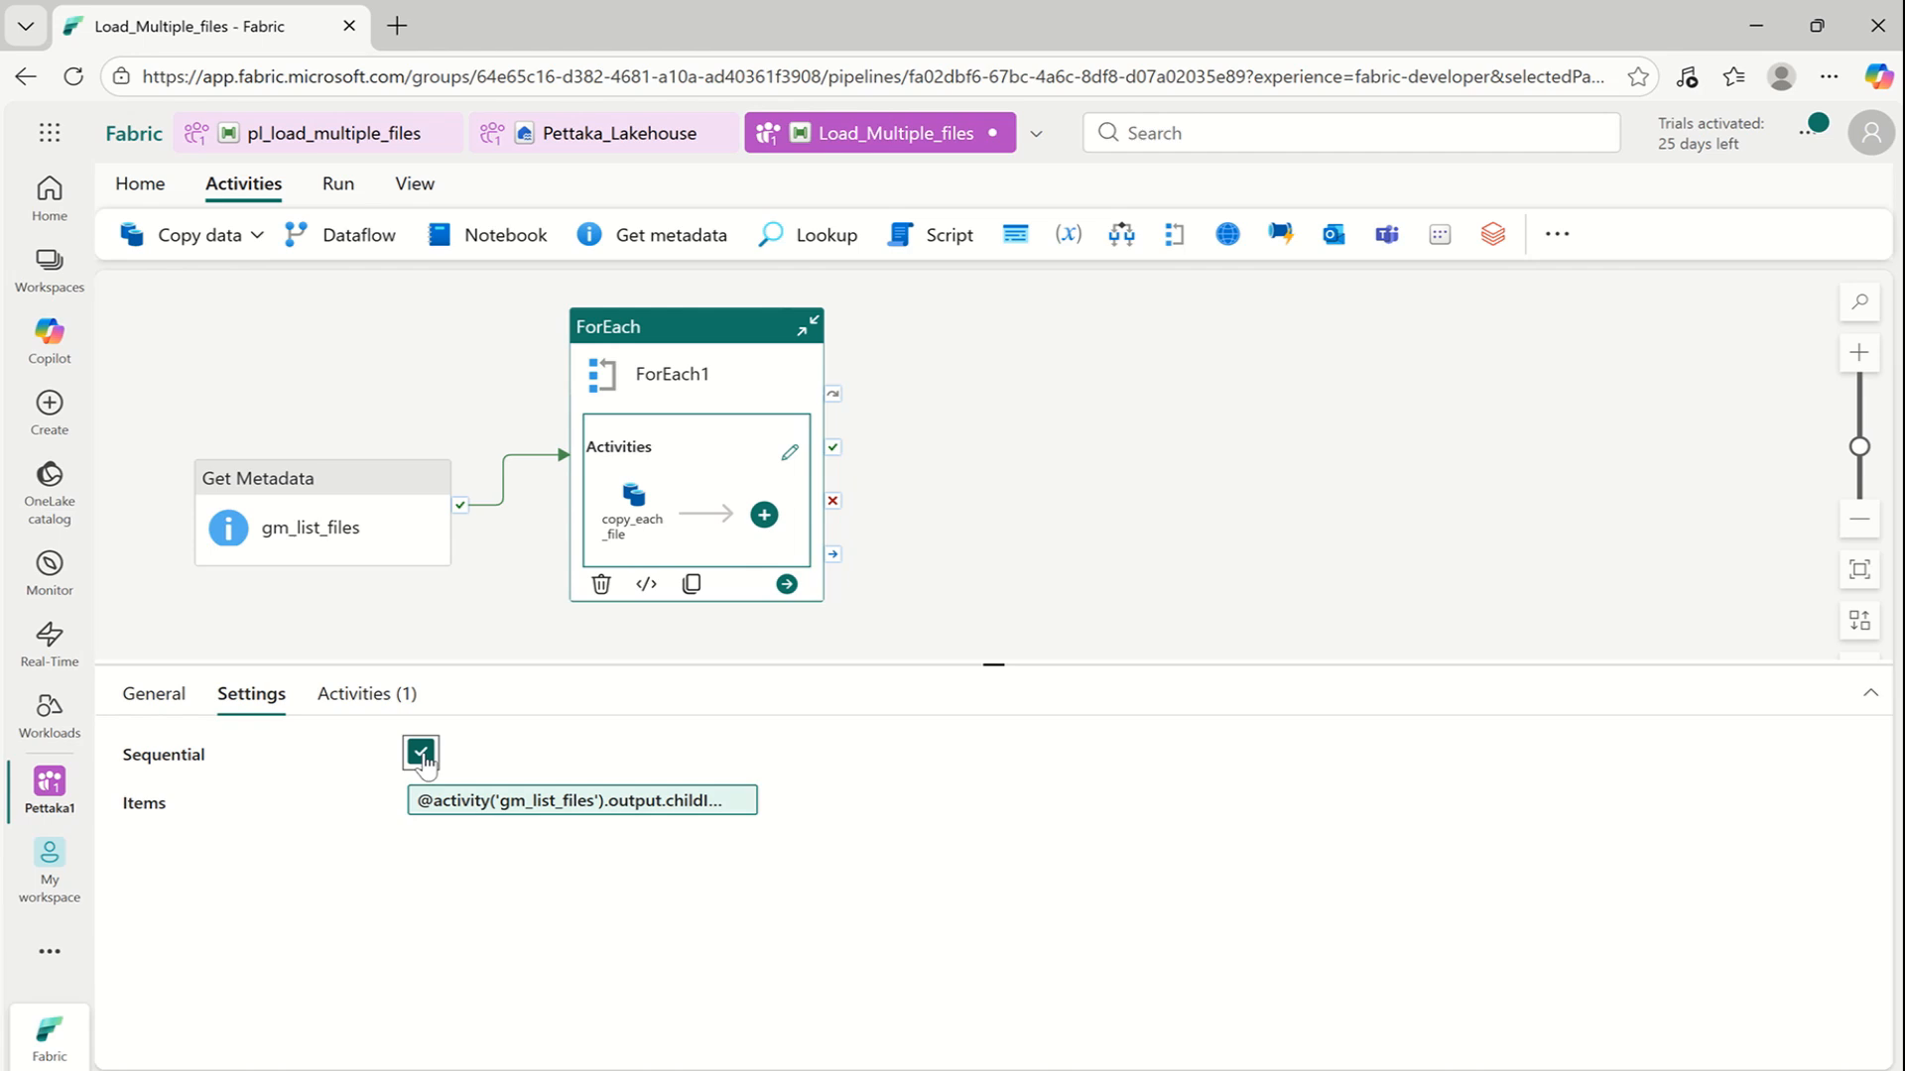
{"action": "left_click", "coordinate": [992, 526]}
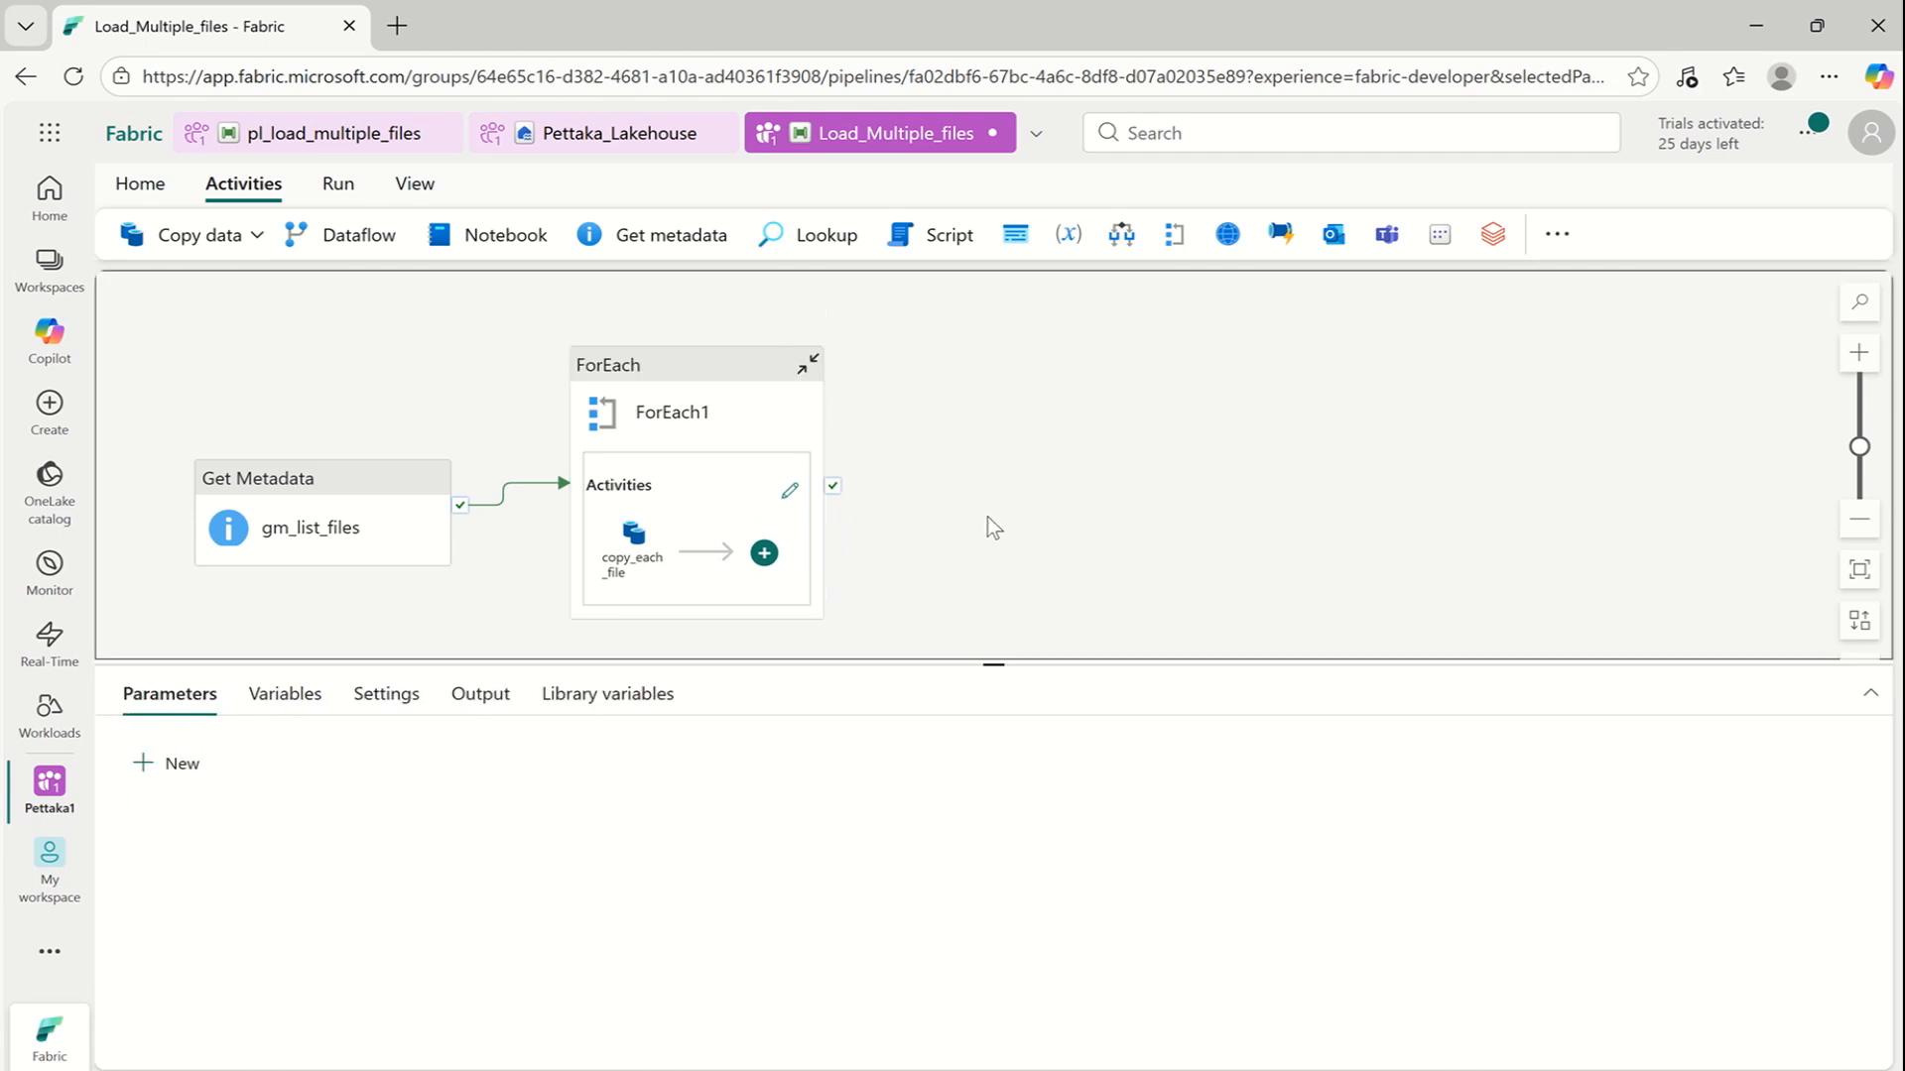
Validate the pipeline and dismiss the validation output
{"action": "left_click", "coordinate": [177, 187]}
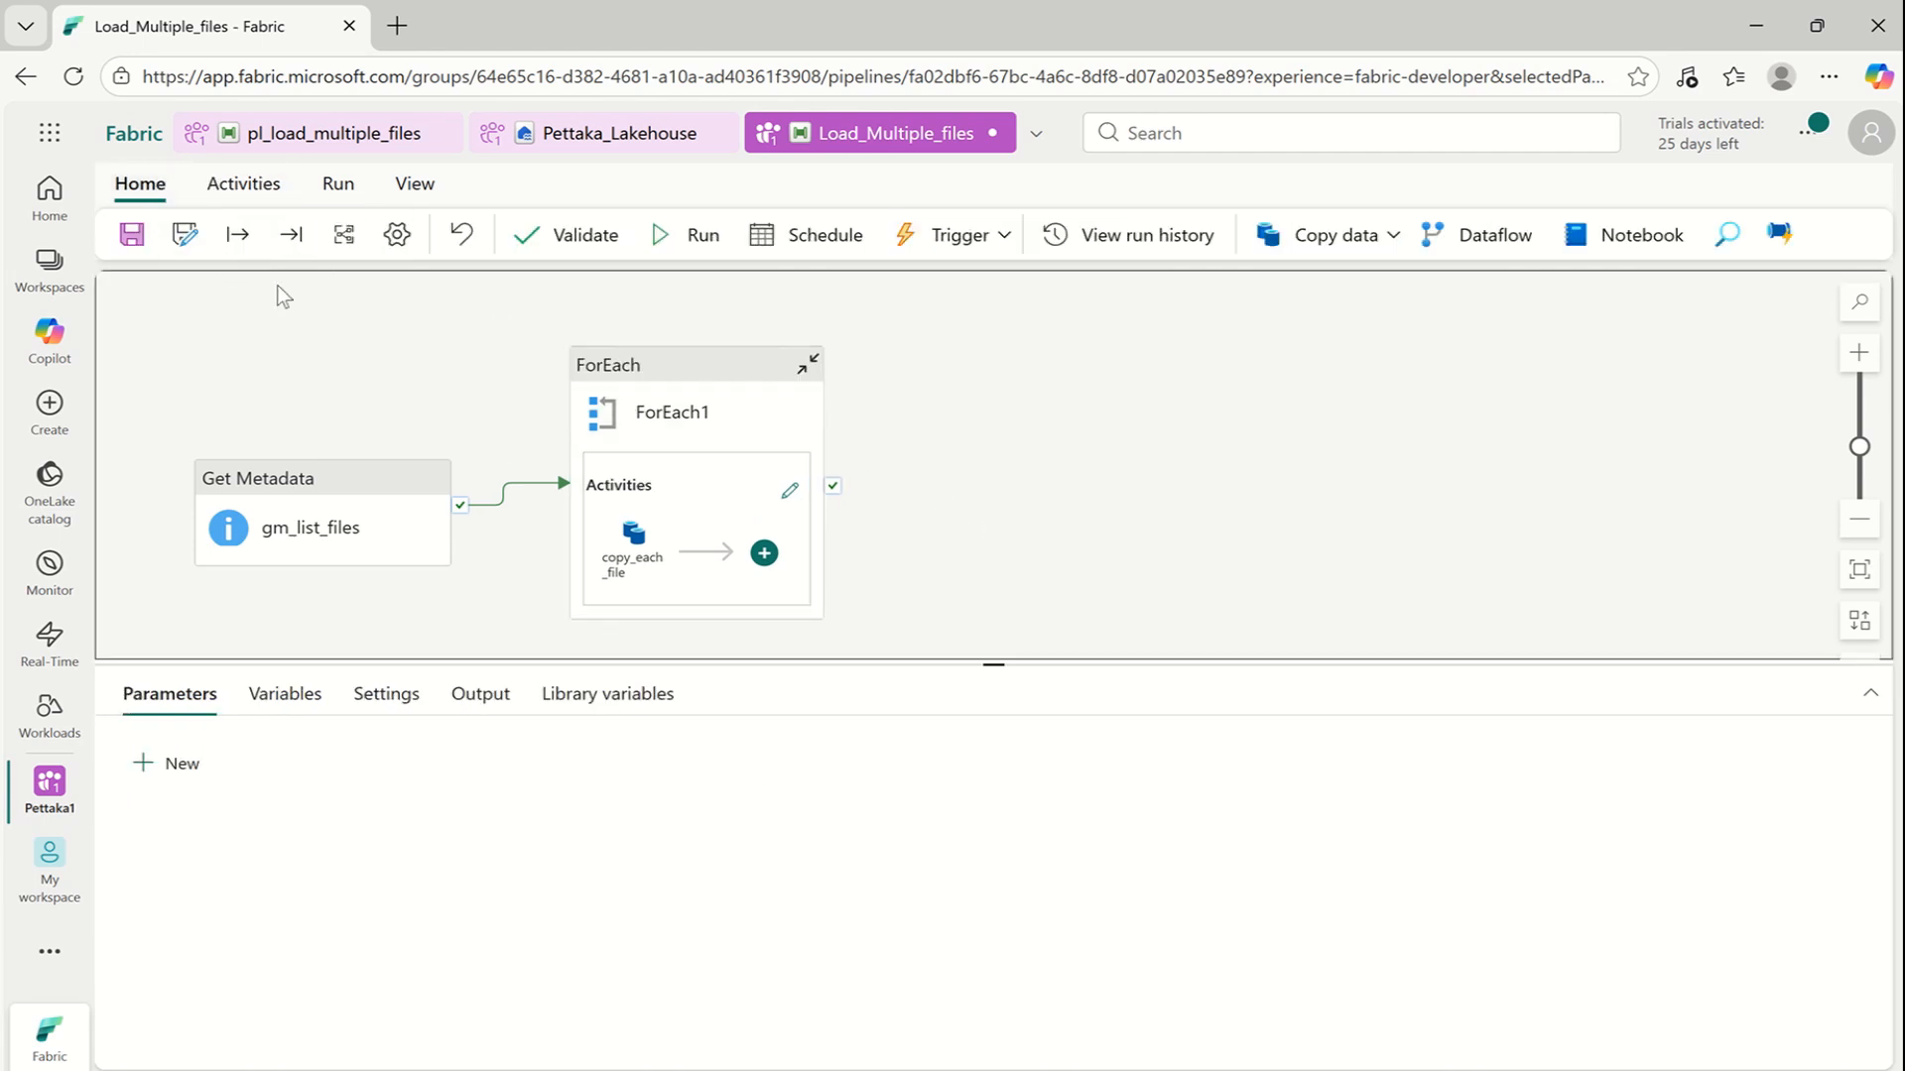
{"action": "left_click", "coordinate": [581, 236]}
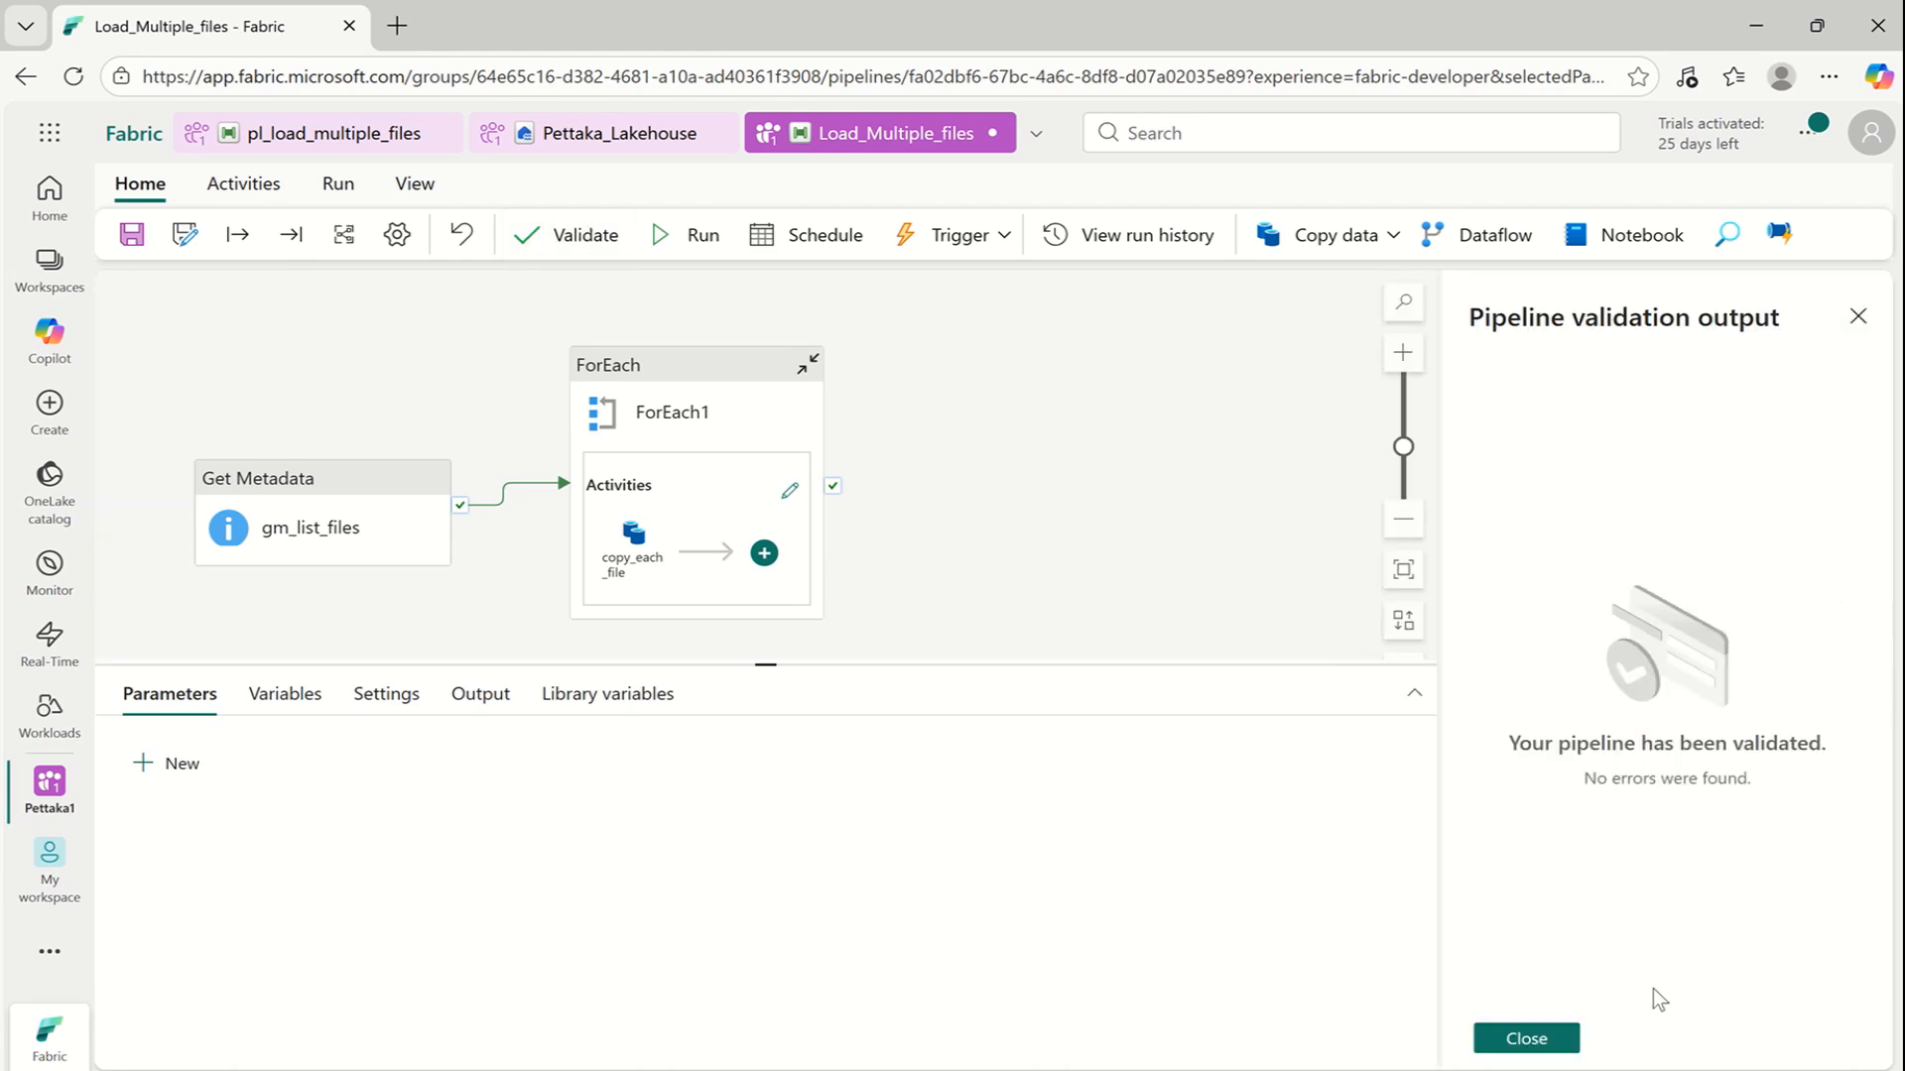
{"action": "left_click", "coordinate": [1533, 1042]}
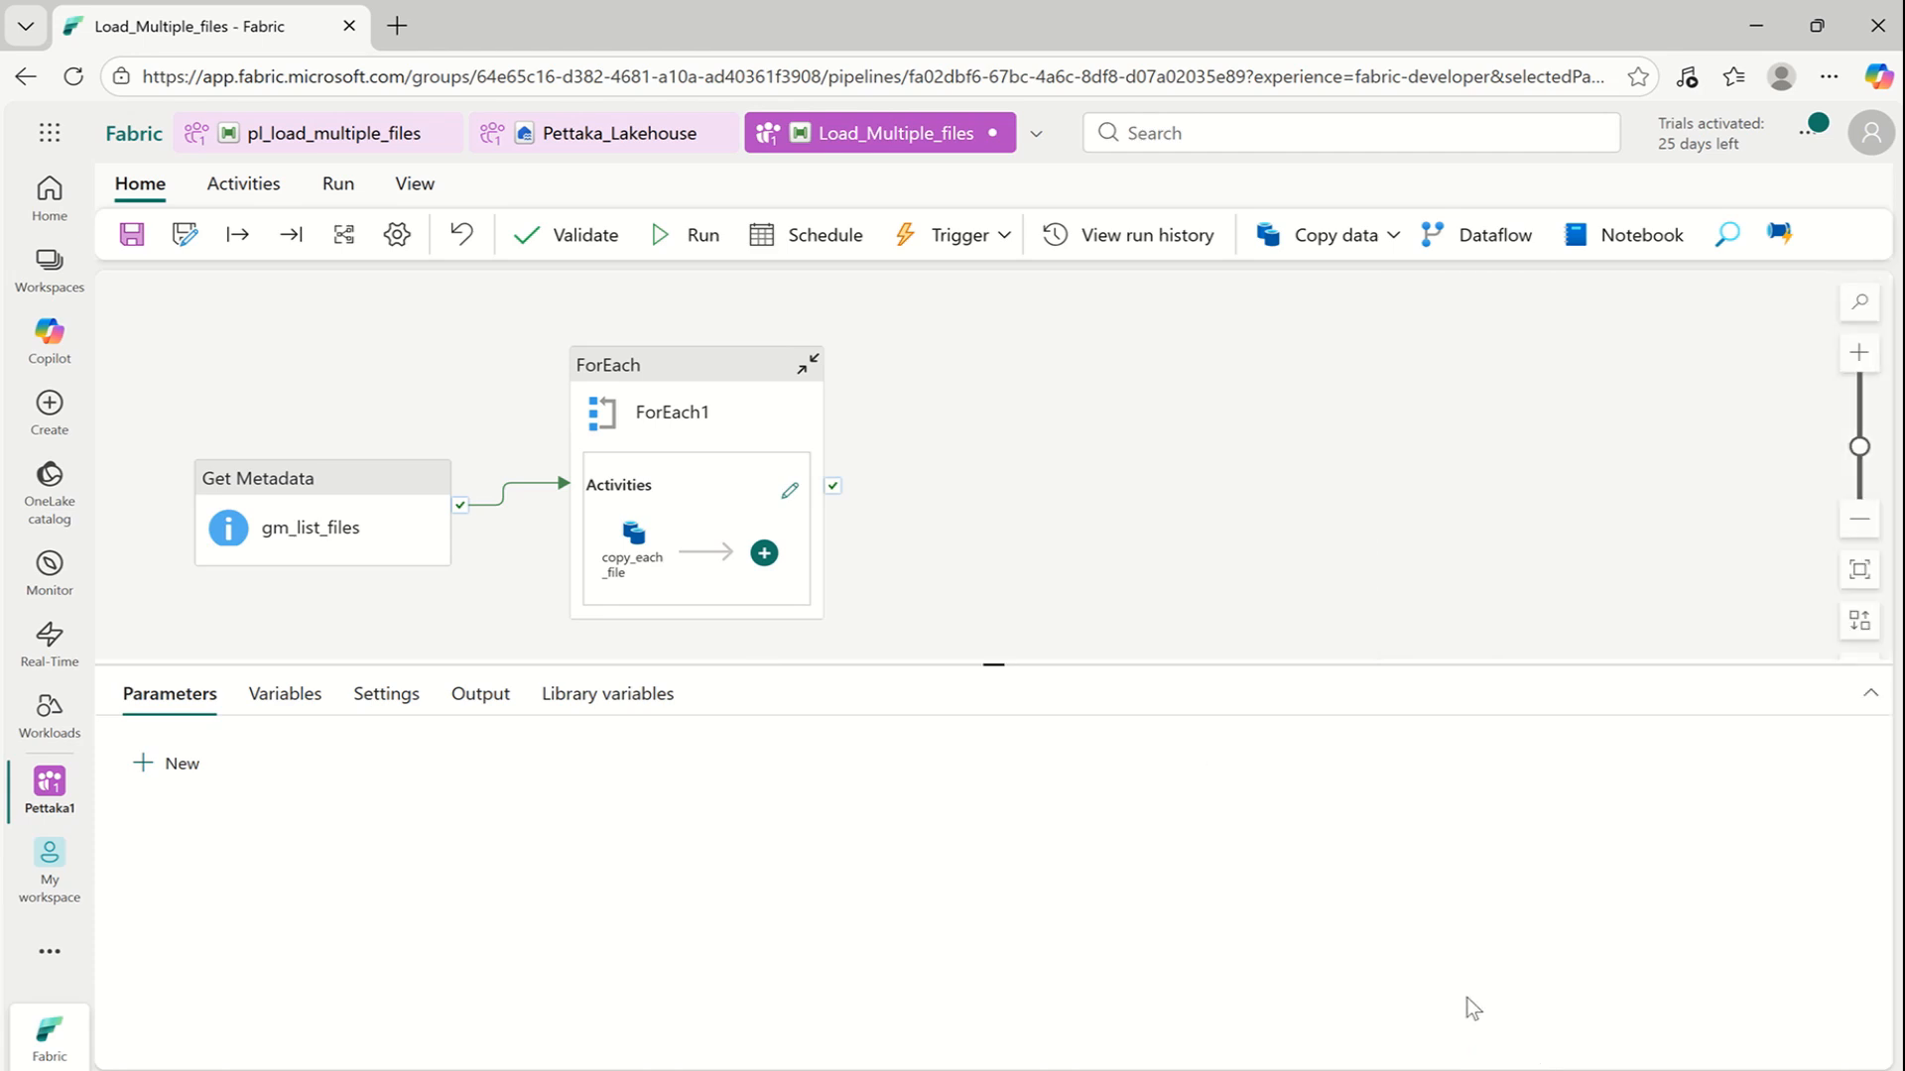
Save the Load_Multiple_files pipeline and run it
{"action": "left_click", "coordinate": [691, 244]}
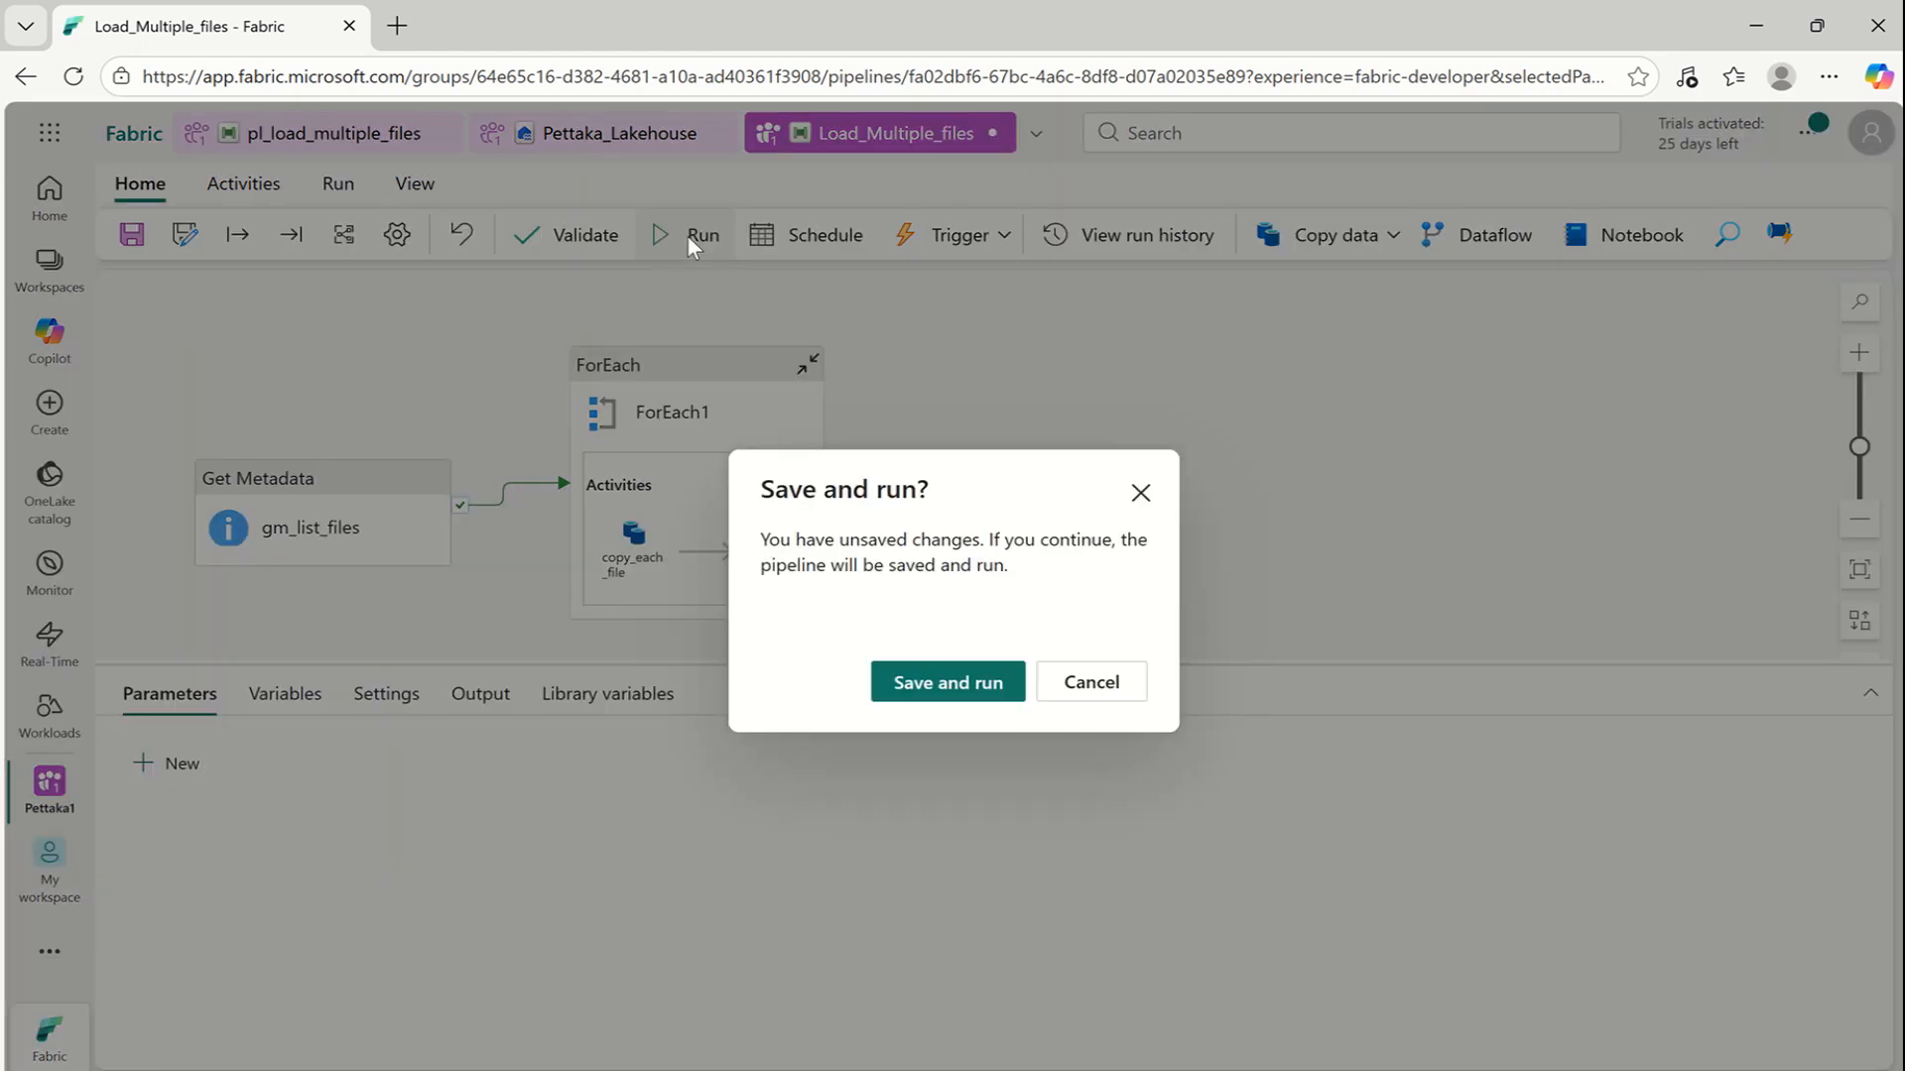
{"action": "left_click", "coordinate": [1077, 692]}
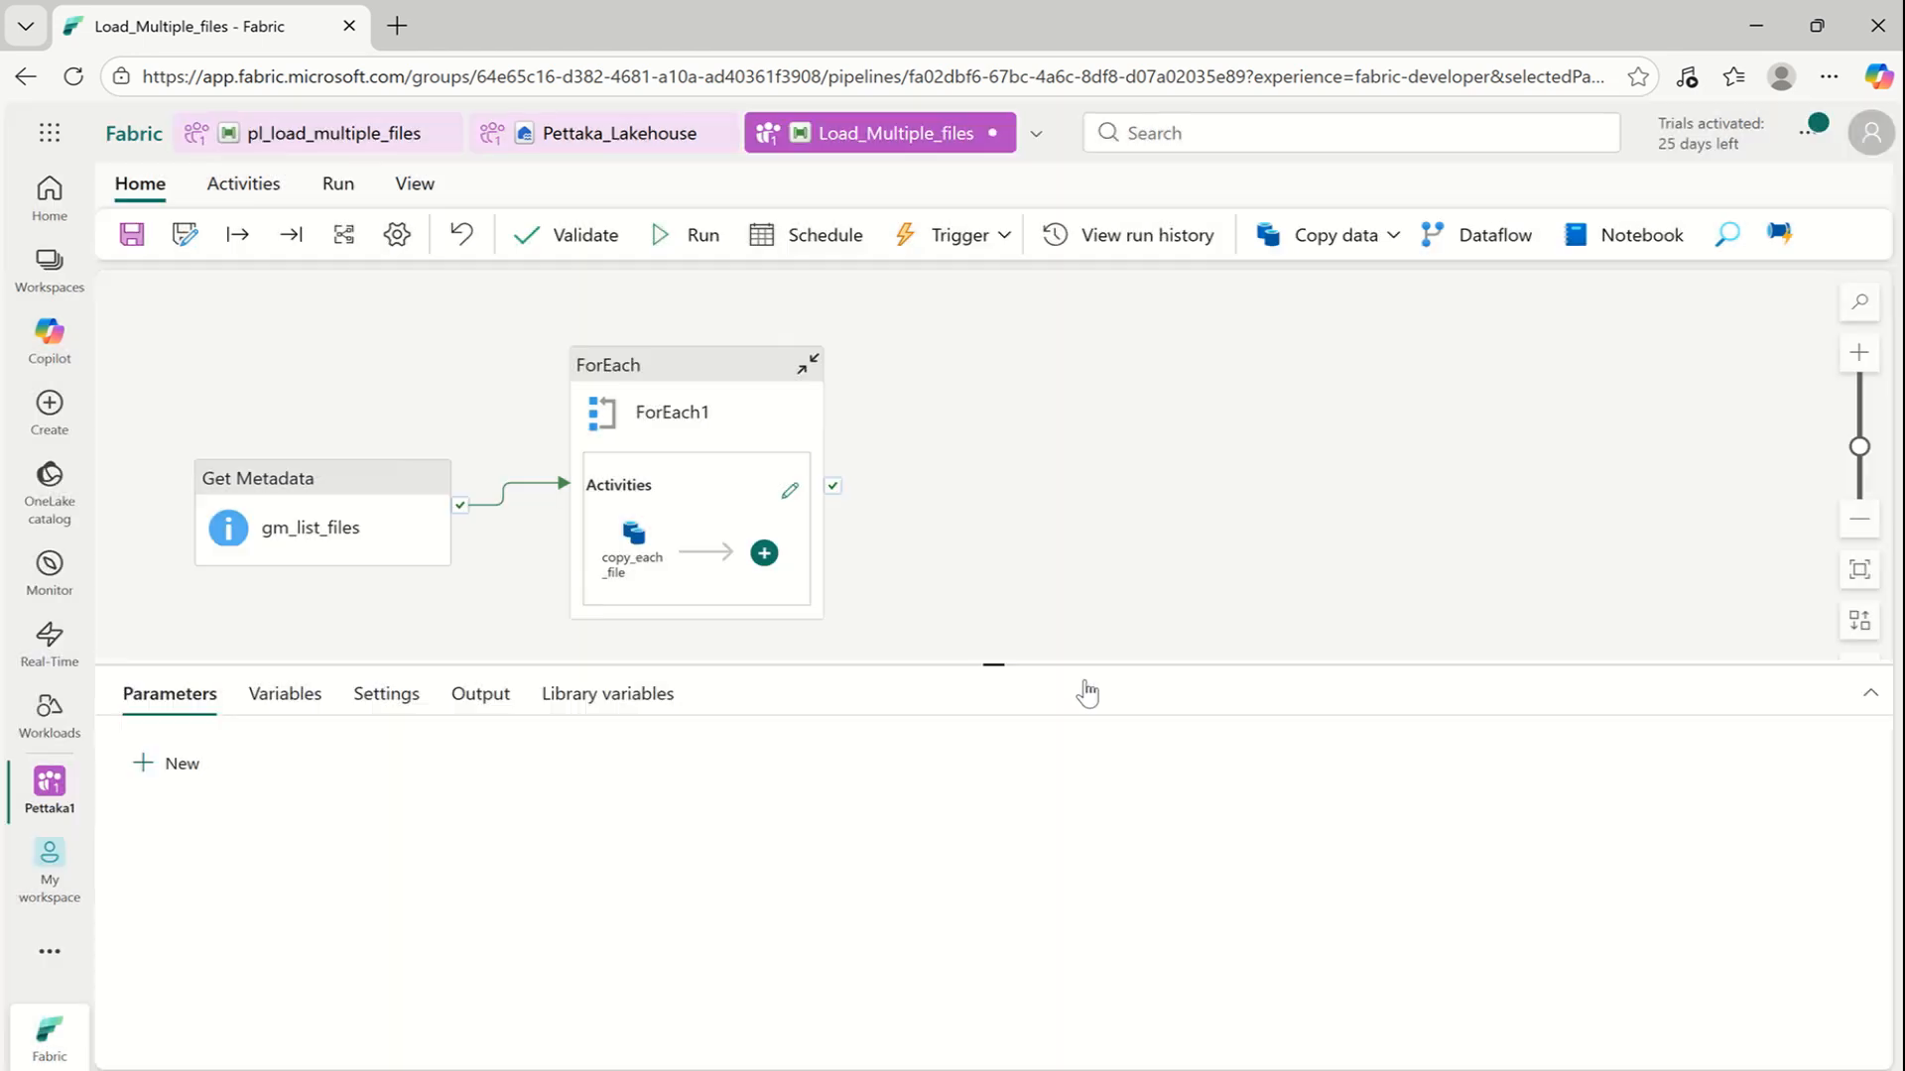
{"action": "left_click", "coordinate": [144, 247]}
{"action": "left_click", "coordinate": [672, 246]}
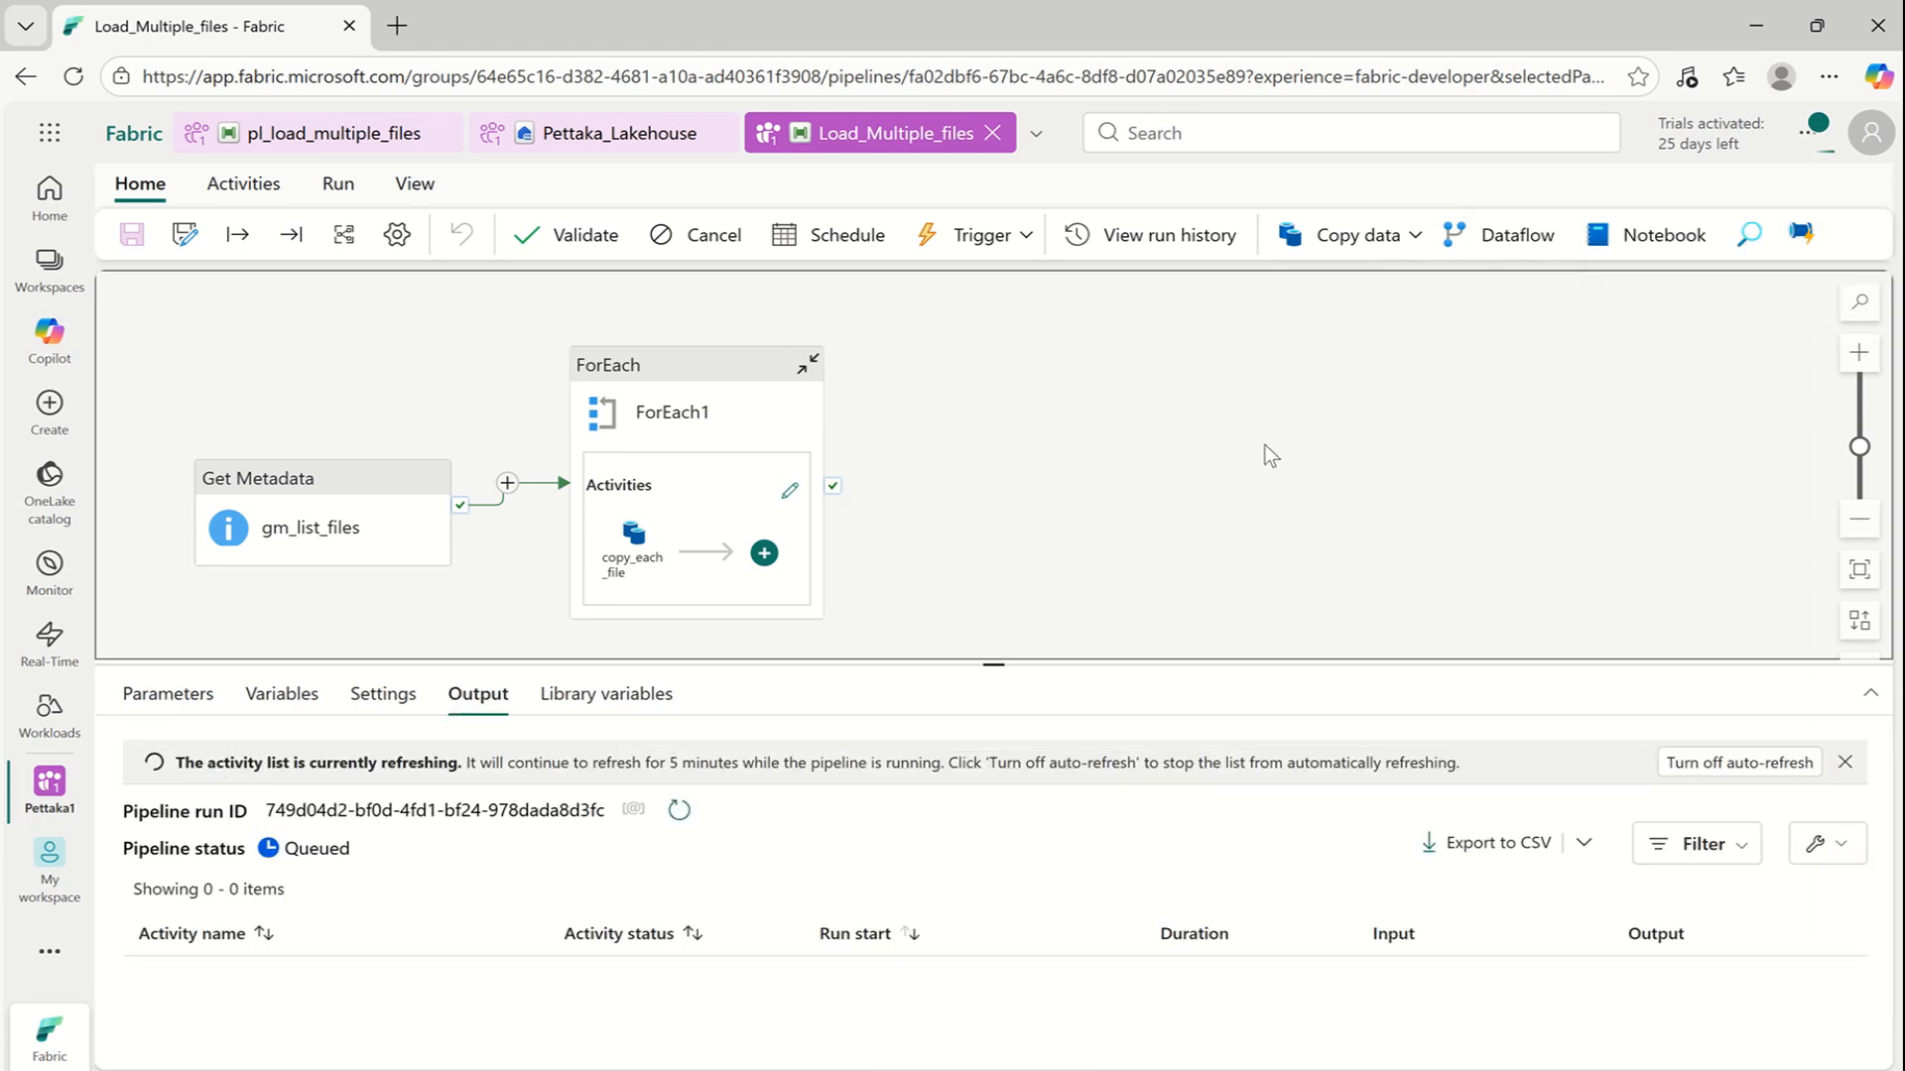
Enlarge the run output area and examine the activity statuses, including the copy activity nested under ForEach1
{"action": "left_click_drag", "start_coordinate": [992, 662], "coordinate": [998, 535]}
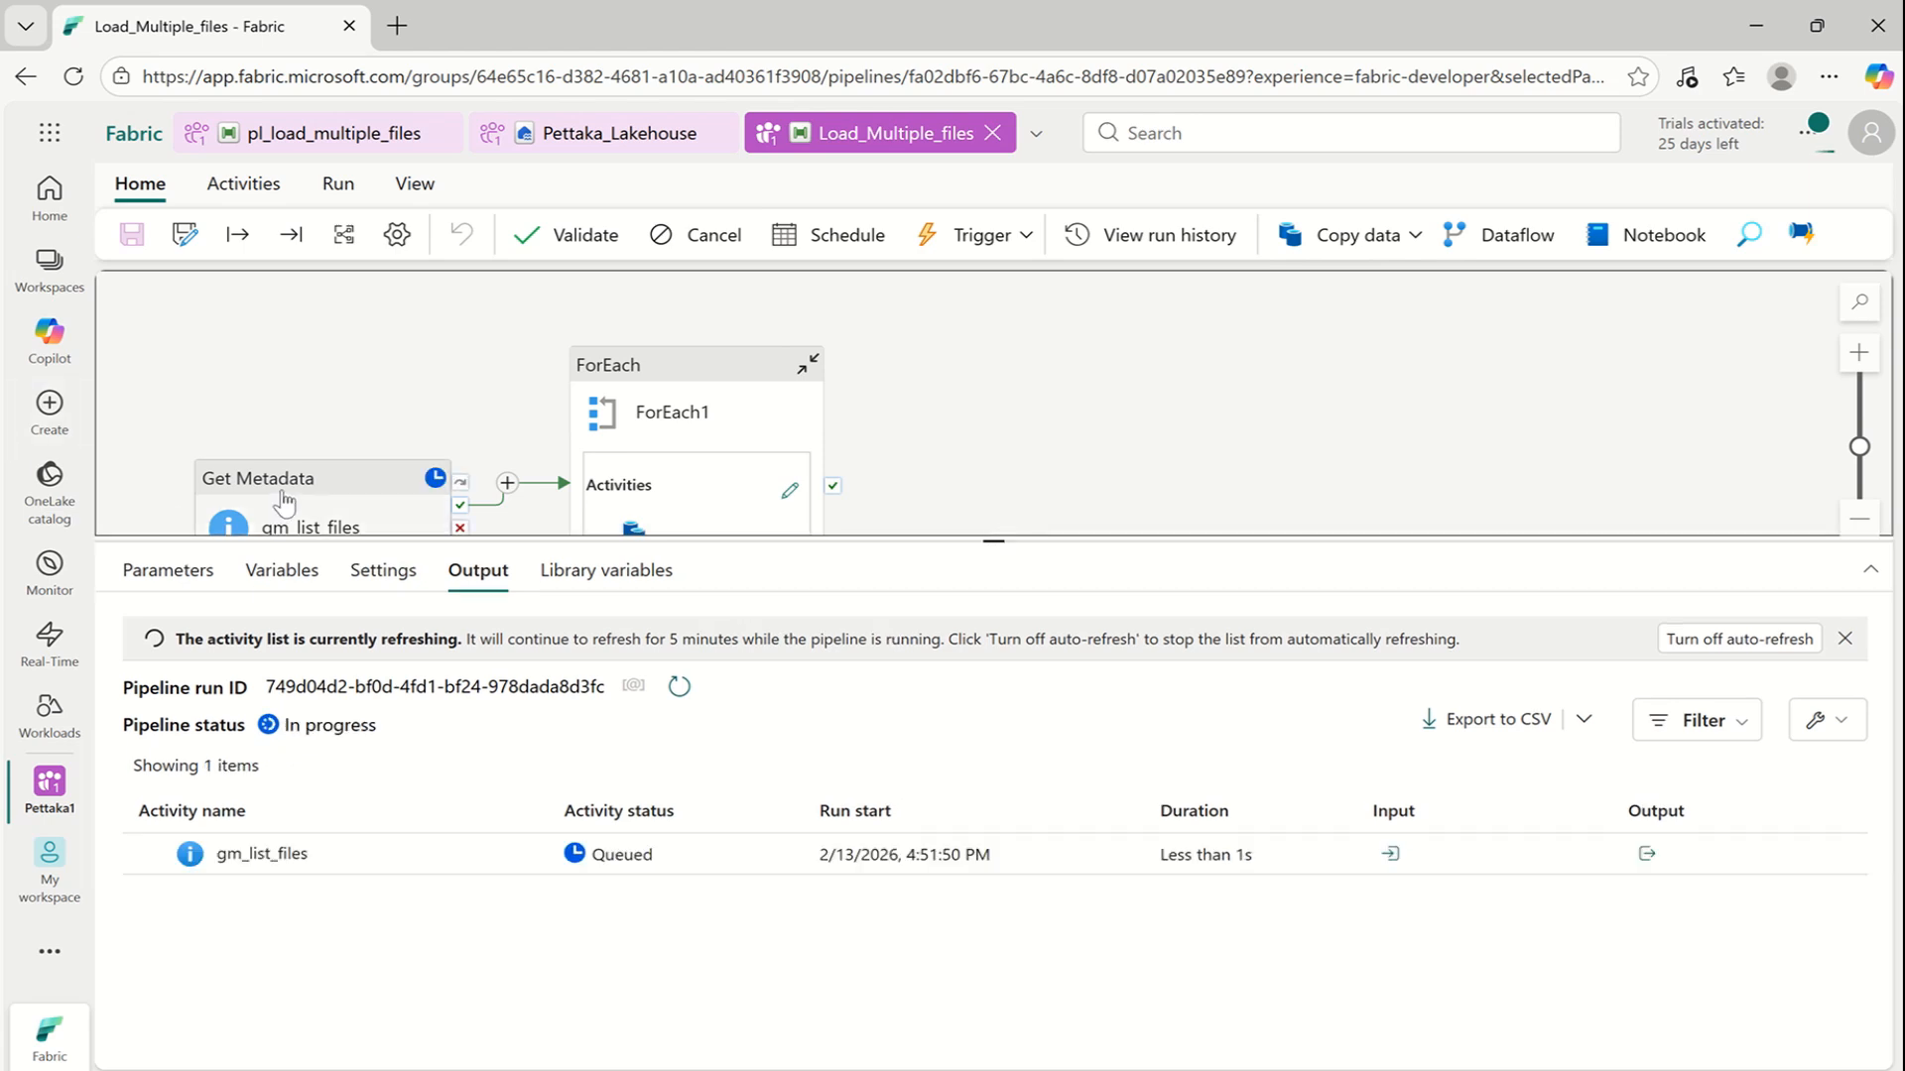
{"action": "left_click_drag", "start_coordinate": [297, 466], "coordinate": [283, 333]}
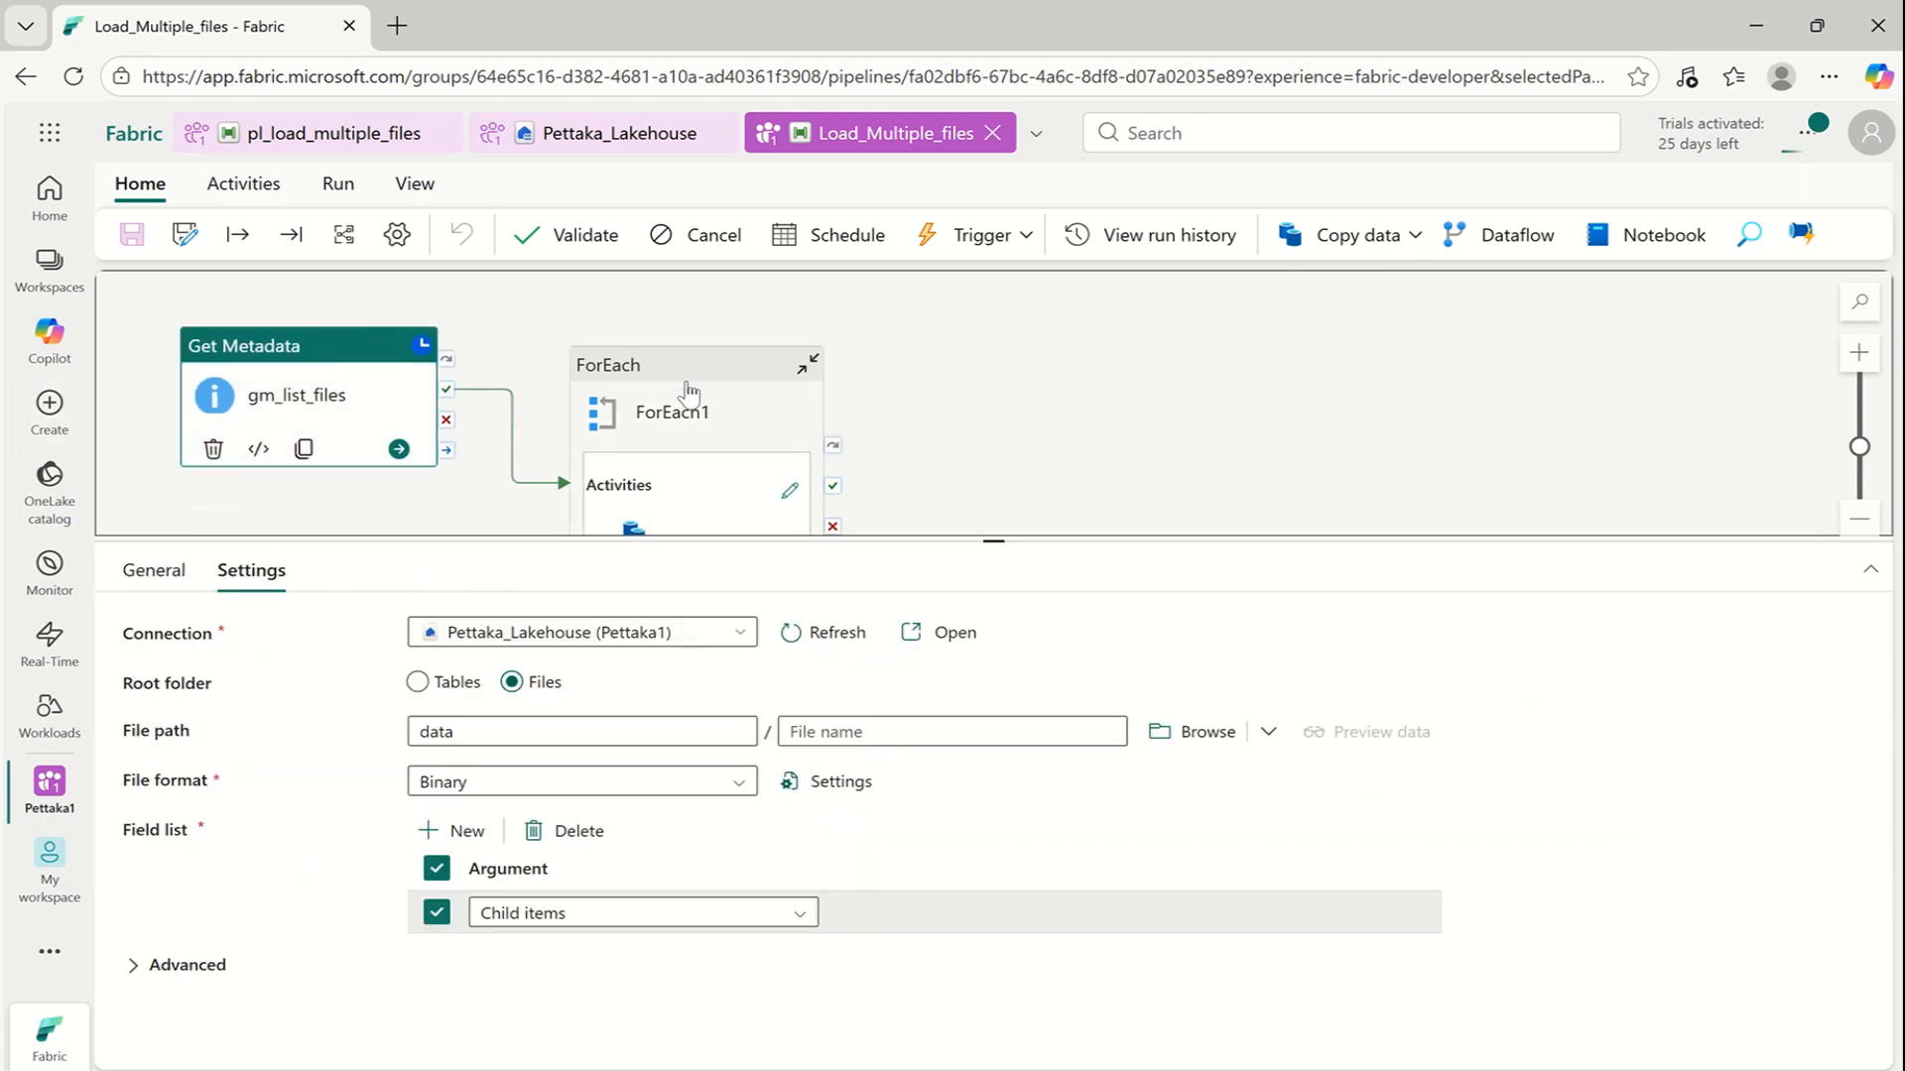
{"action": "left_click", "coordinate": [1224, 434]}
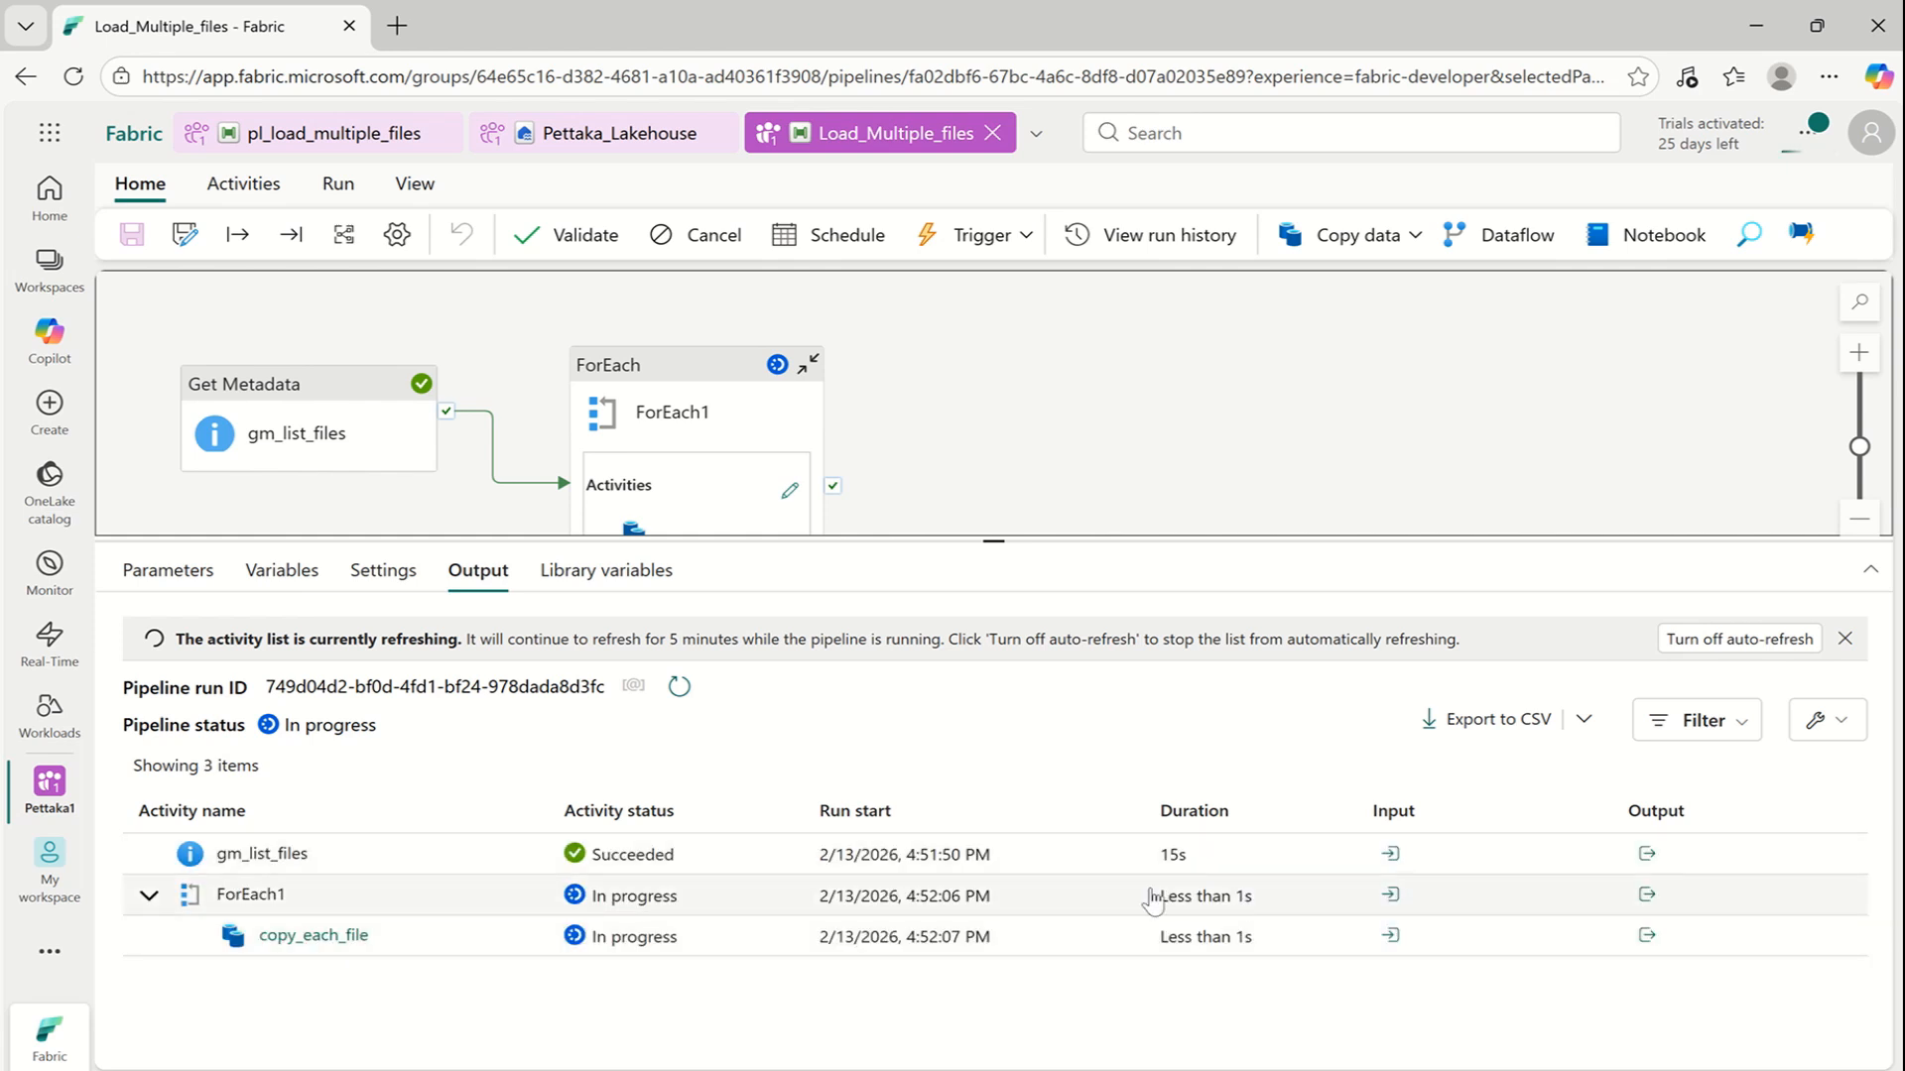
{"action": "left_click", "coordinate": [148, 898]}
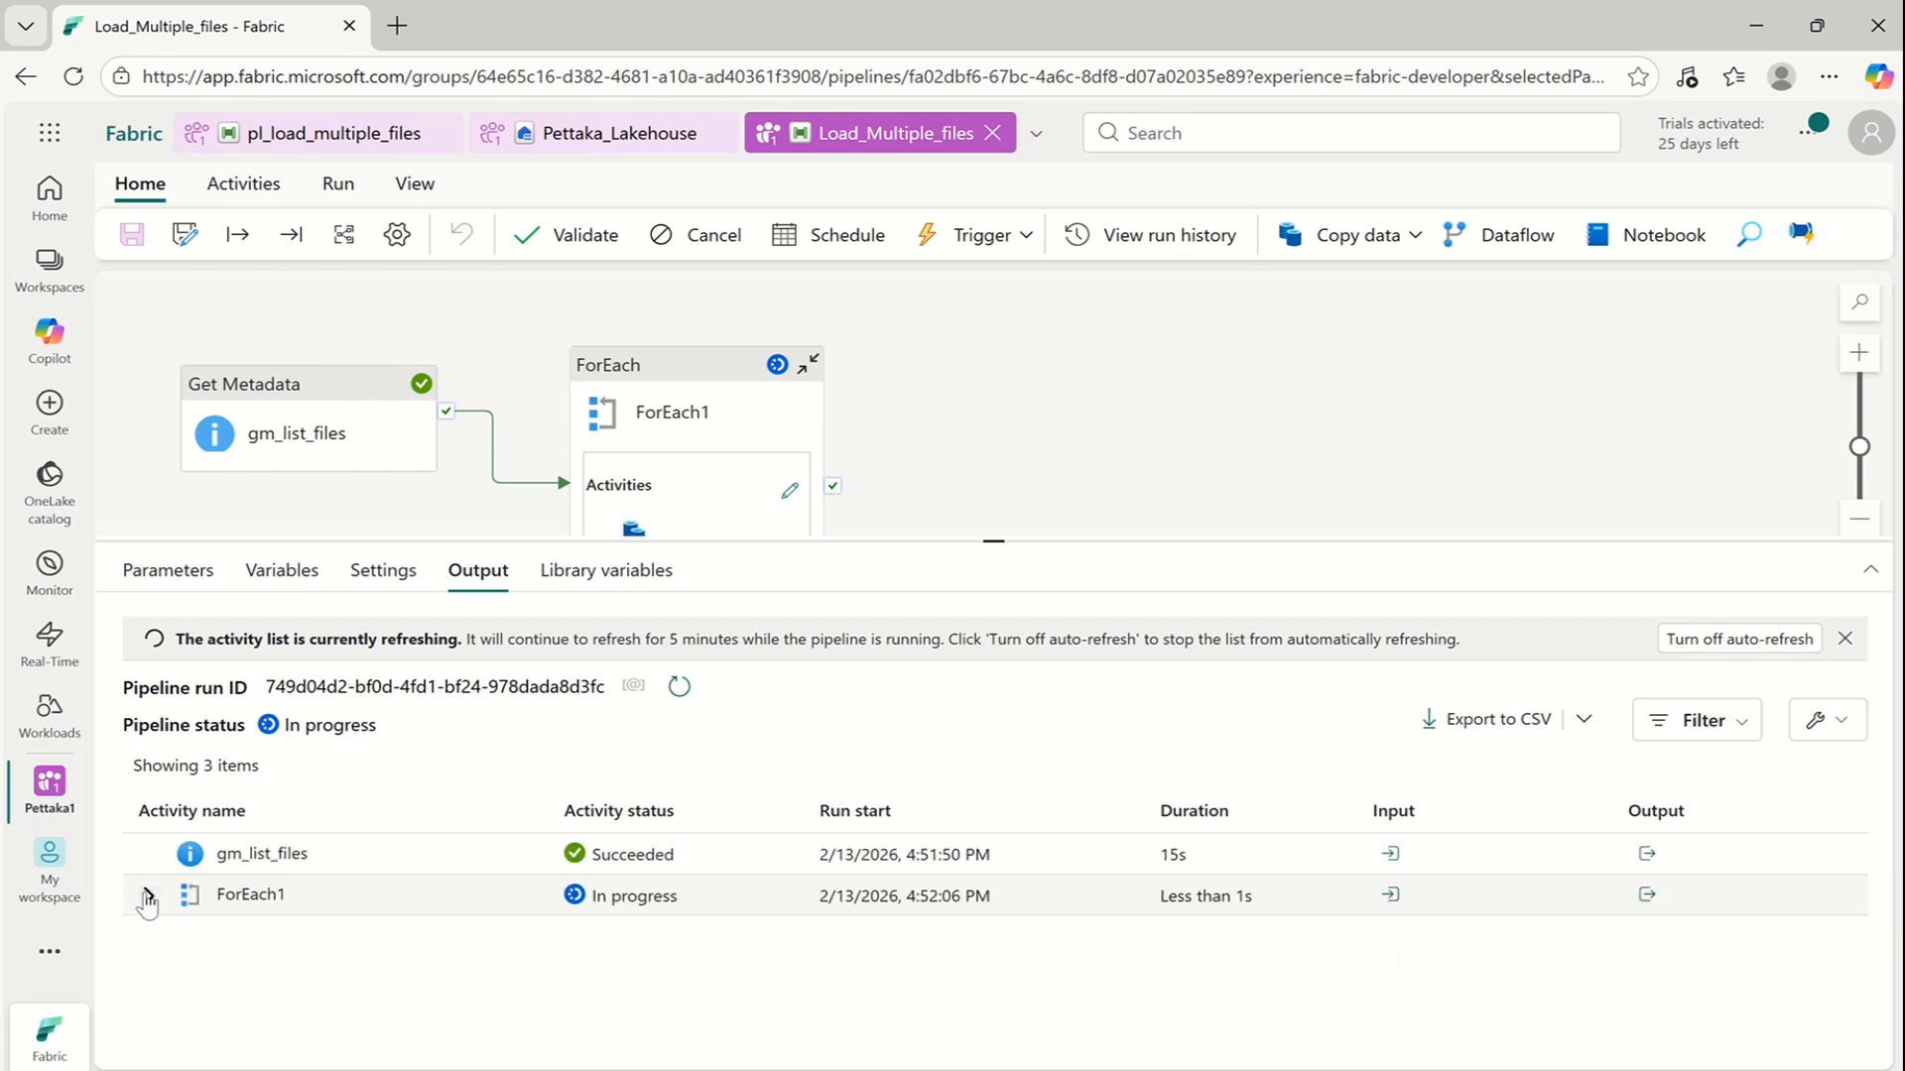
{"action": "left_click", "coordinate": [148, 898]}
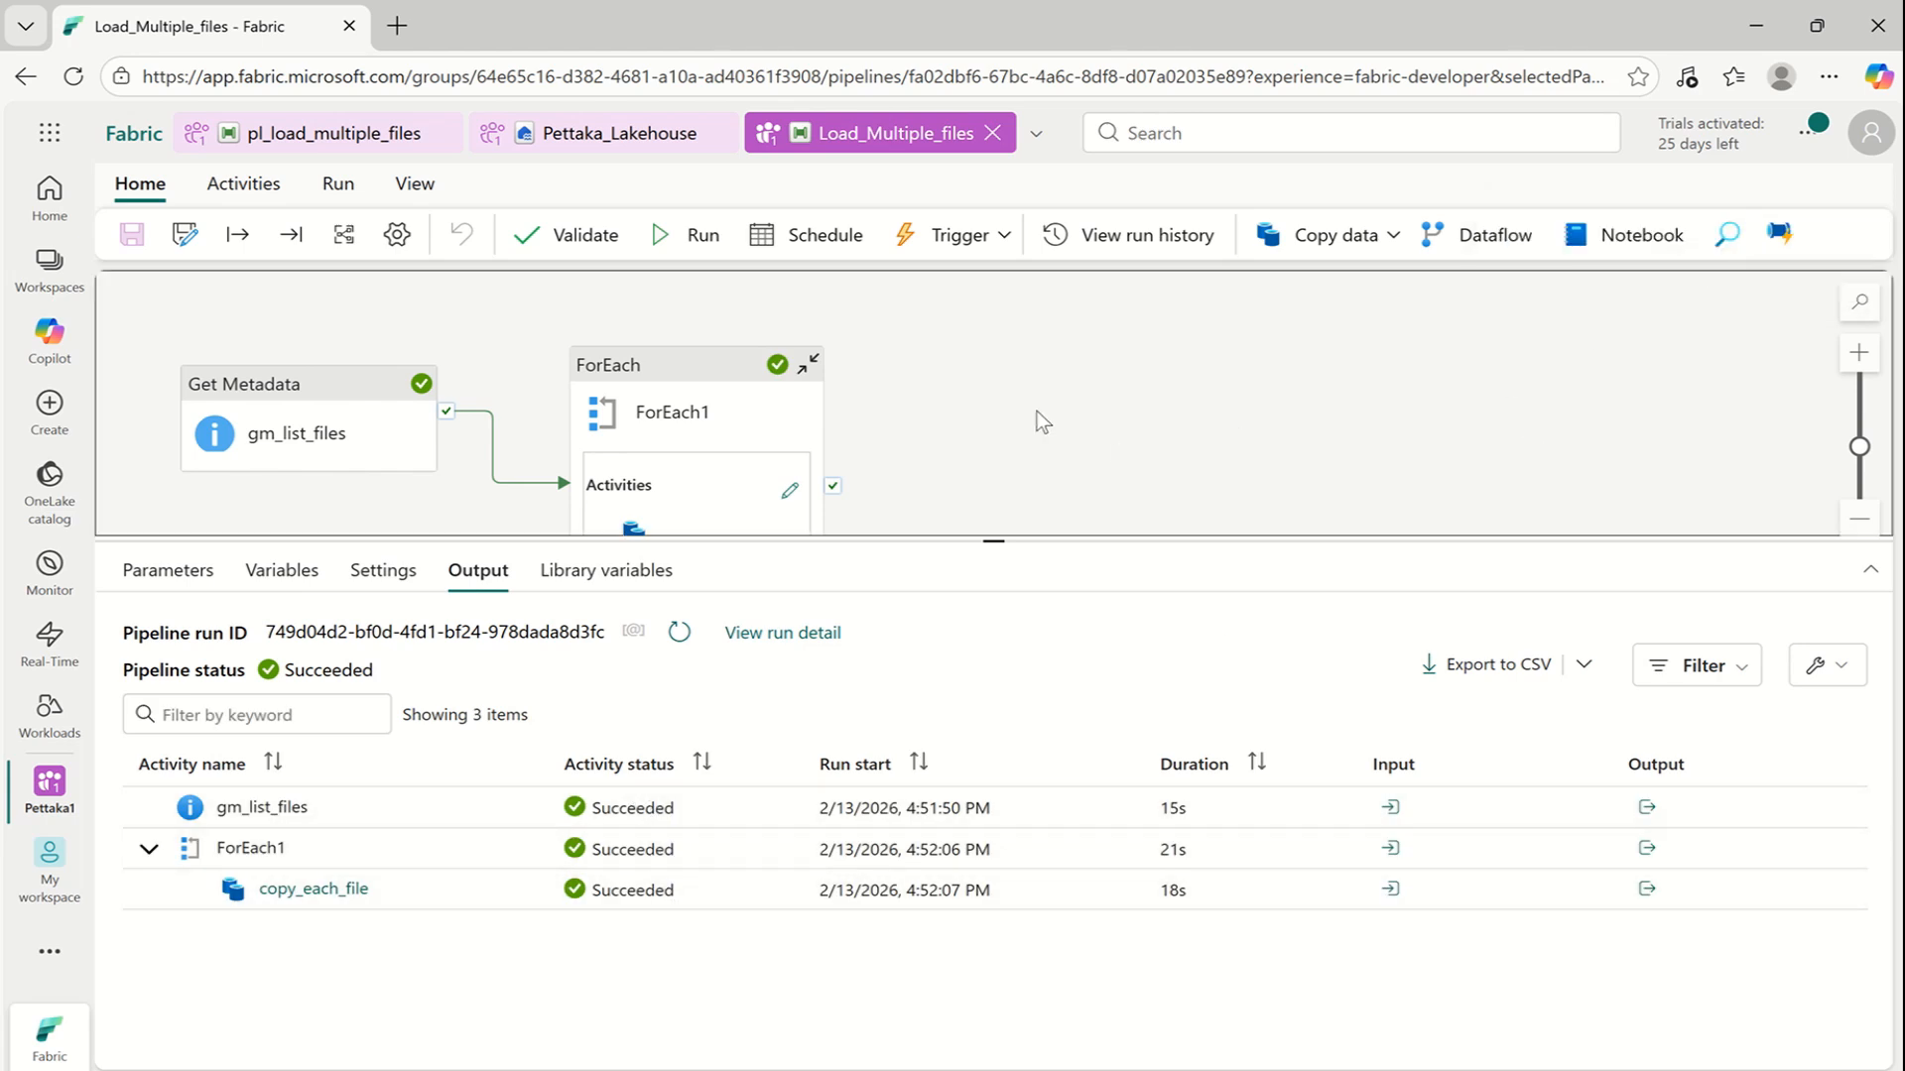
Switch to Pettaka_Lakehouse and reload it to check the partitioned_data folder for the copied files
{"action": "left_click", "coordinate": [629, 138]}
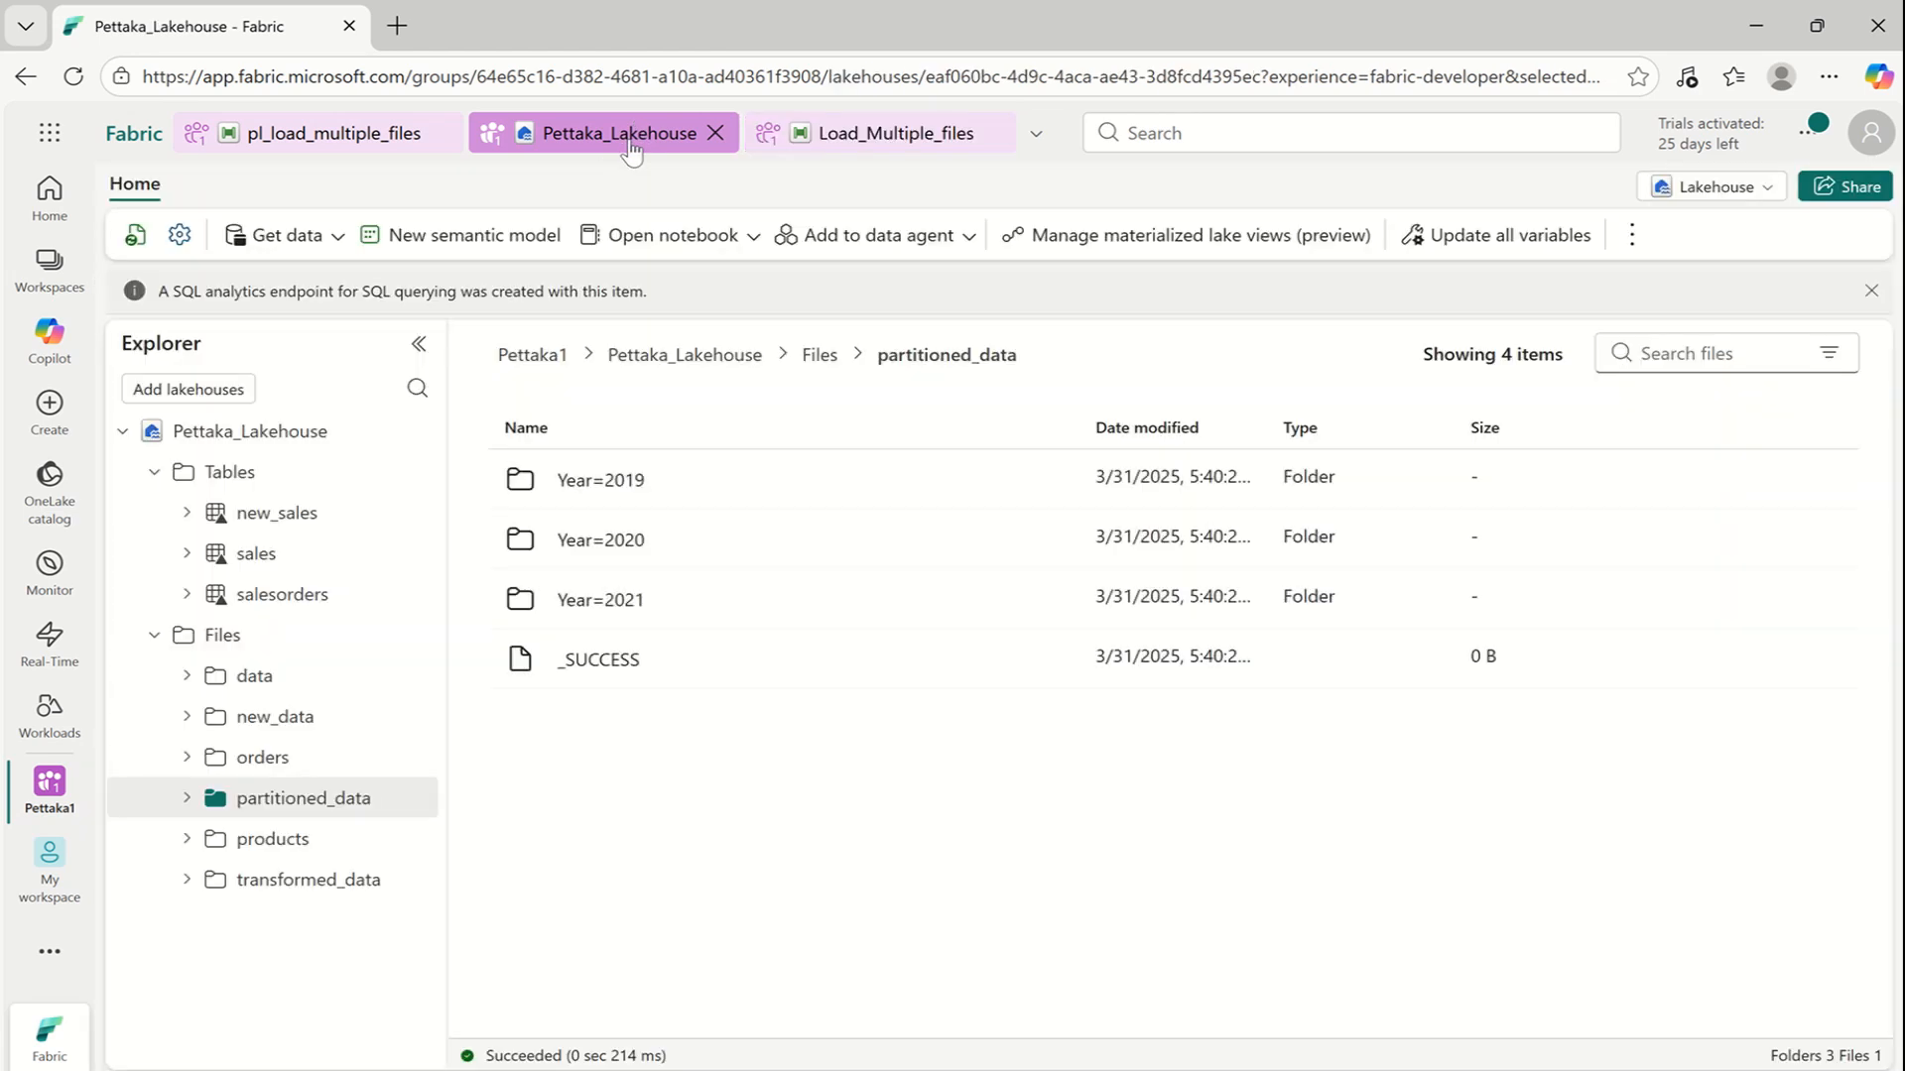
{"action": "left_click", "coordinate": [73, 75]}
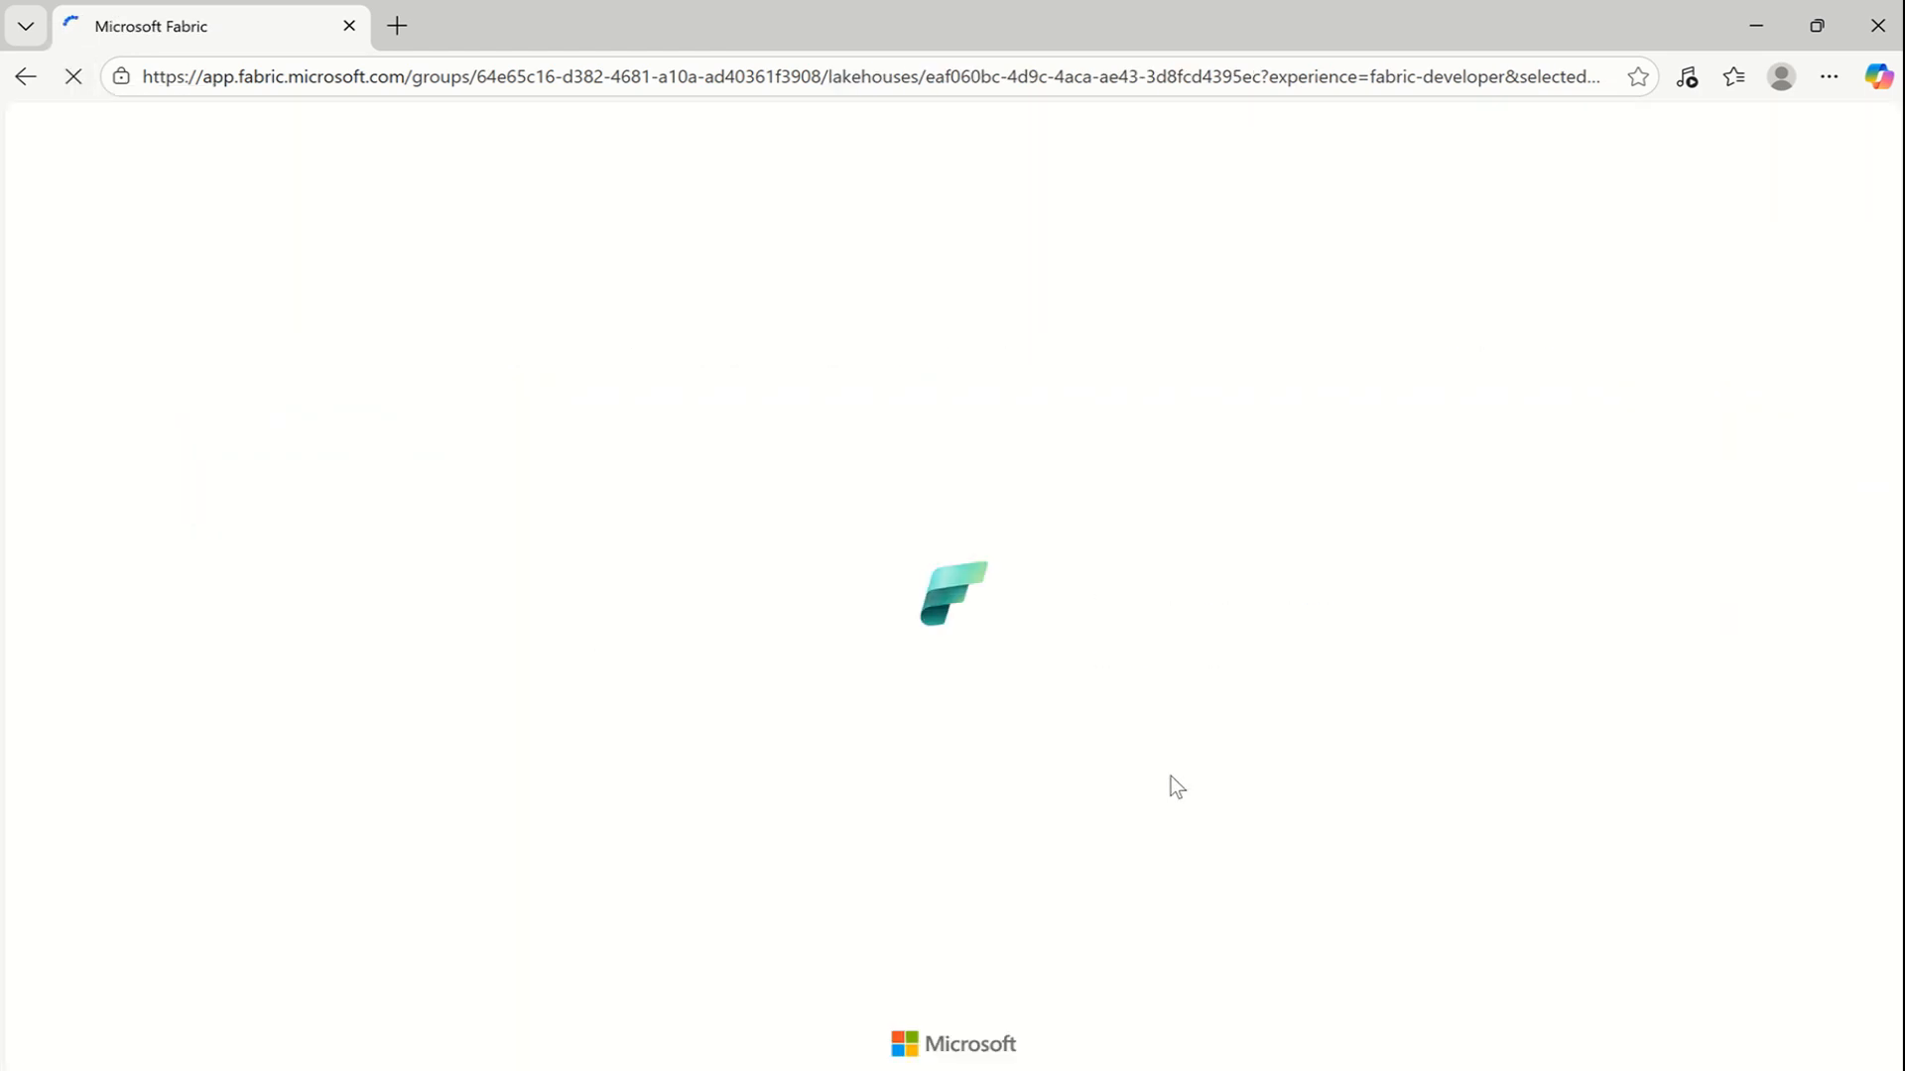